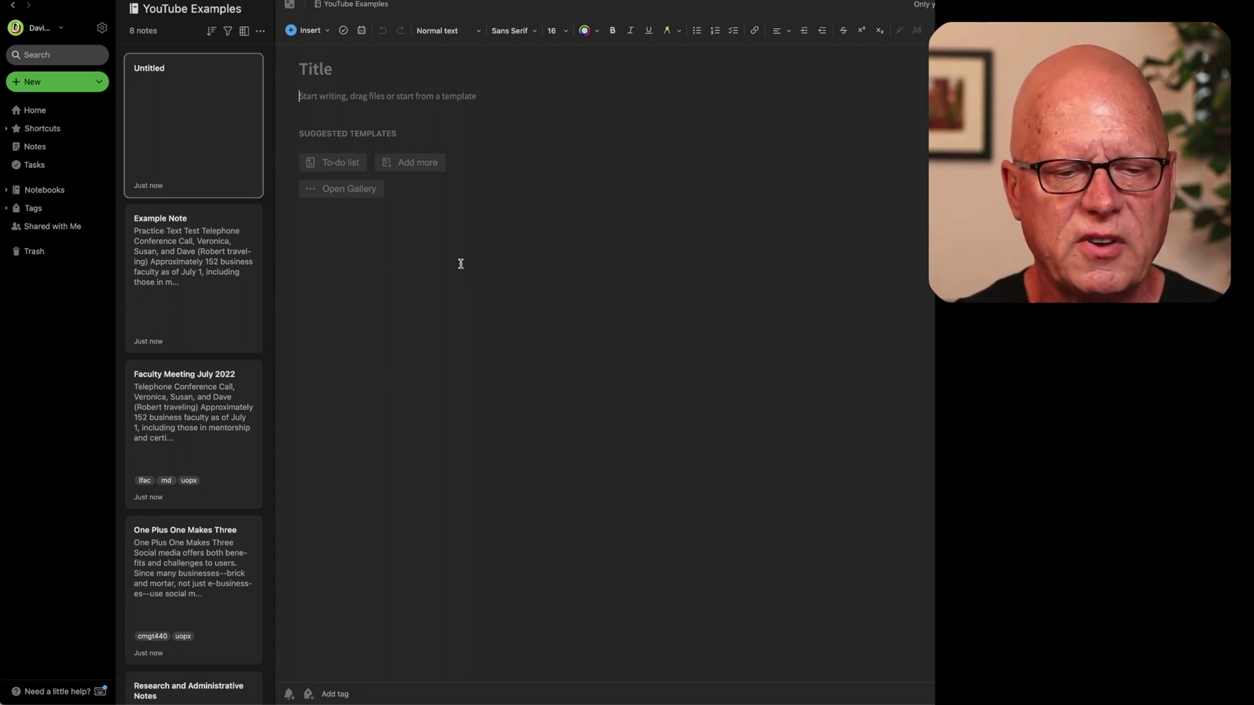
# Apply the saved Class Notes template to the untitled note and title it "Topic: Aeronautics in the United States"
pyautogui.click(340, 189)
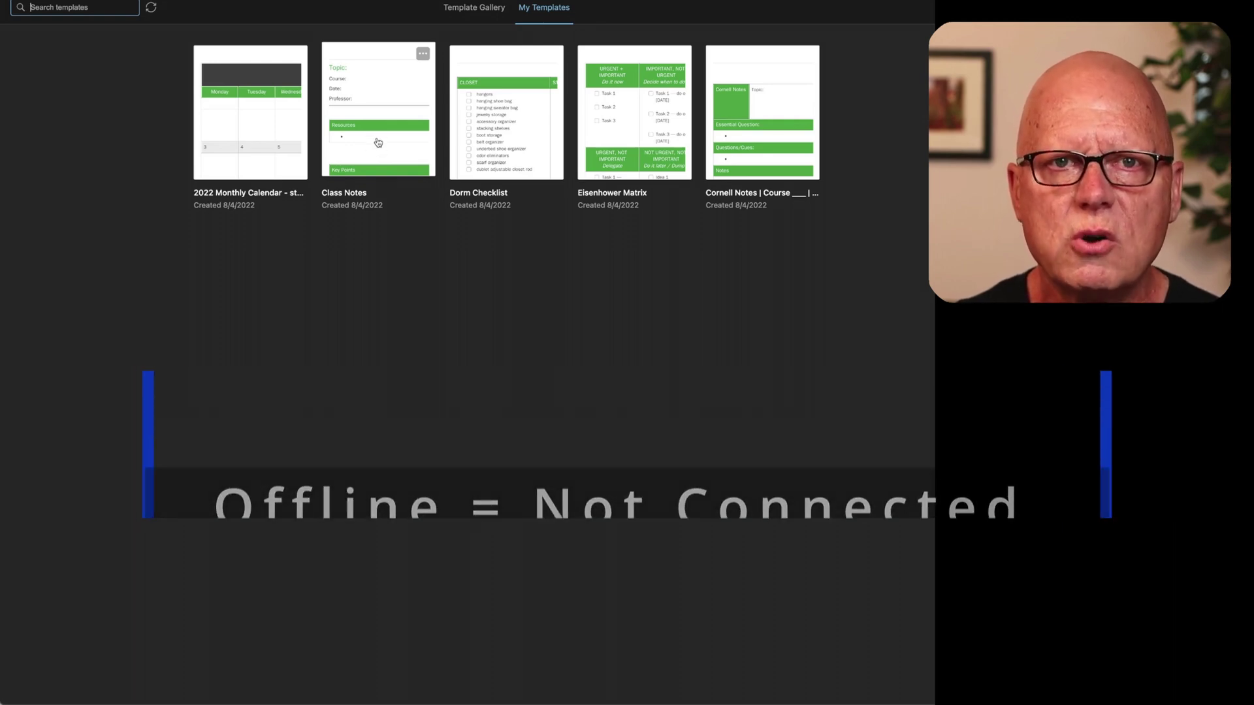
pyautogui.click(377, 143)
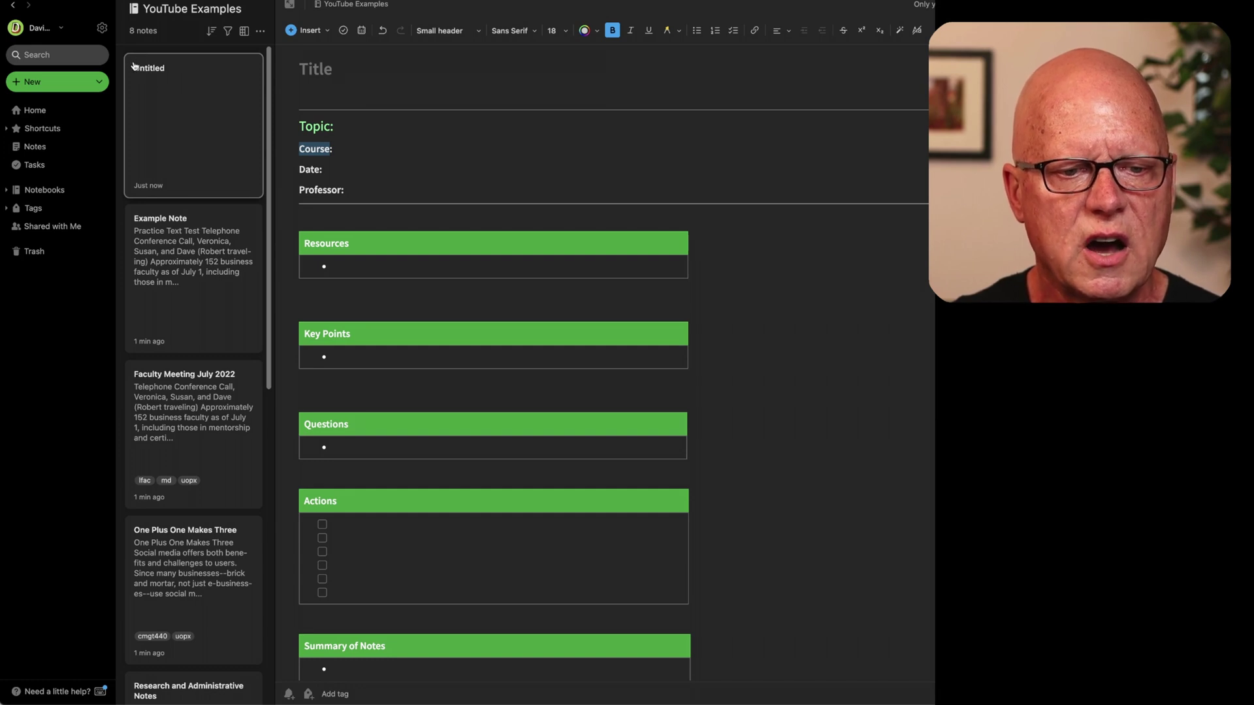
pyautogui.click(355, 71)
pyautogui.write('Topic:')
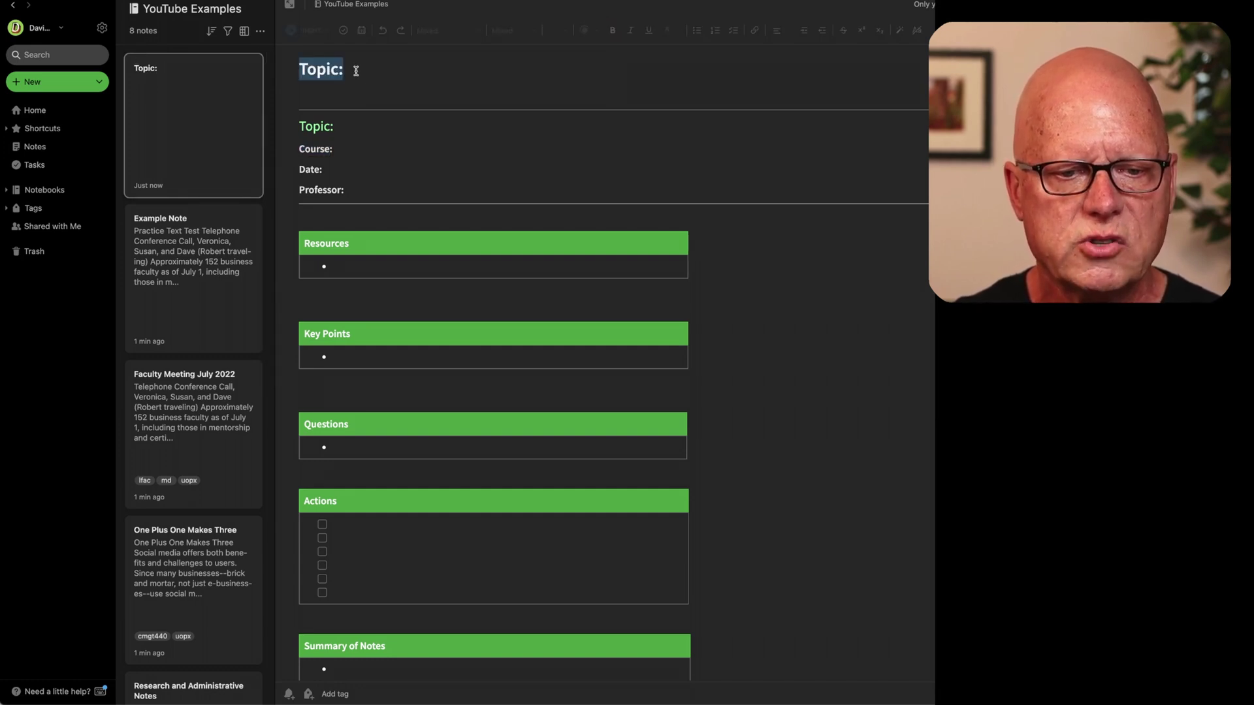
pyautogui.click(388, 70)
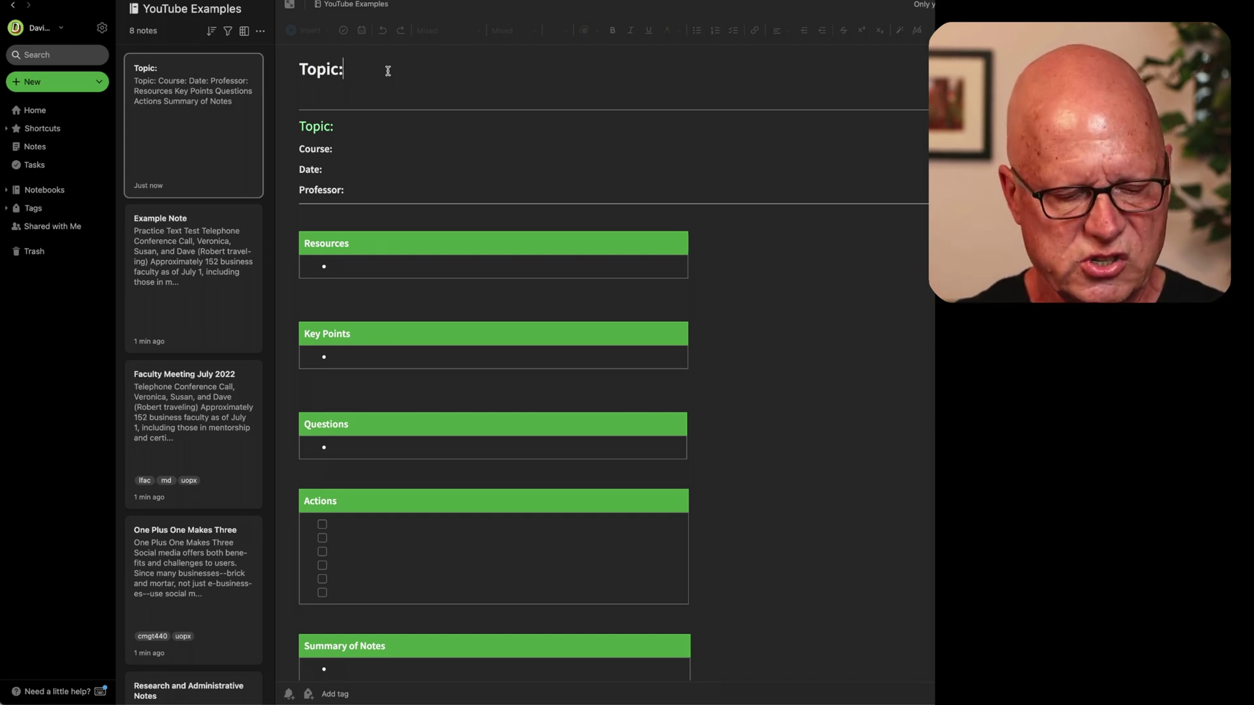
pyautogui.press('super+a')
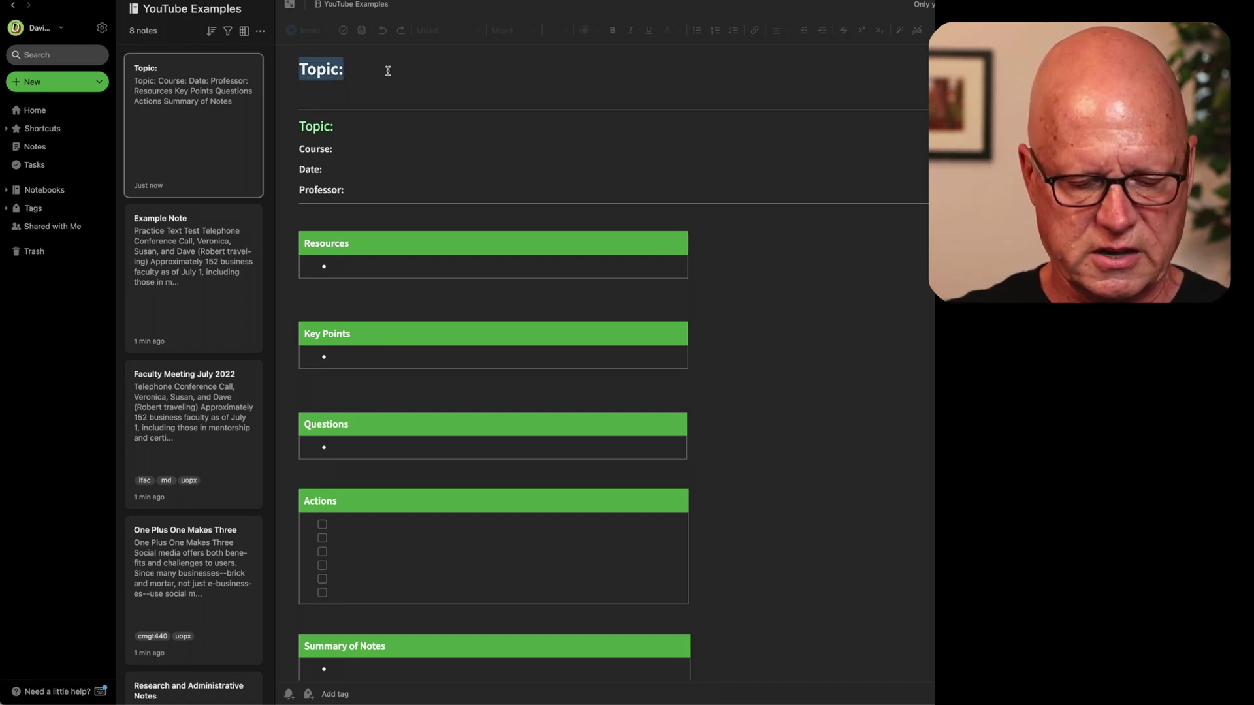
pyautogui.press('Right')
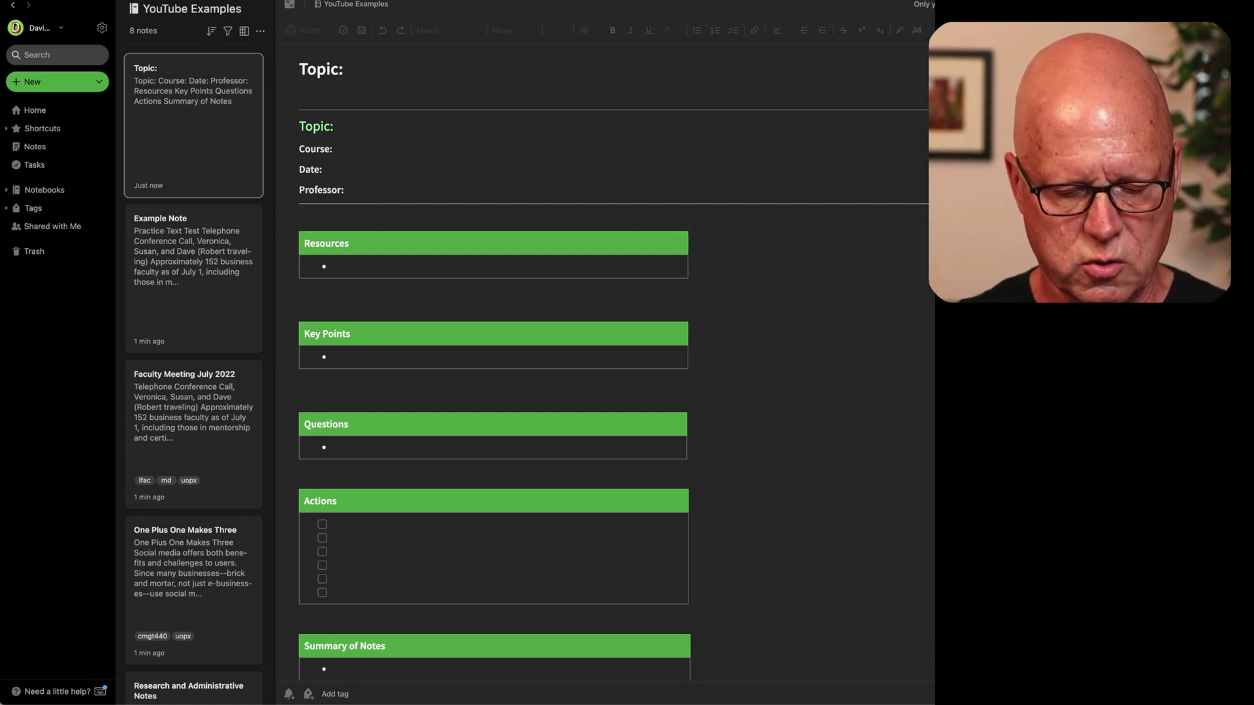
pyautogui.write('A')
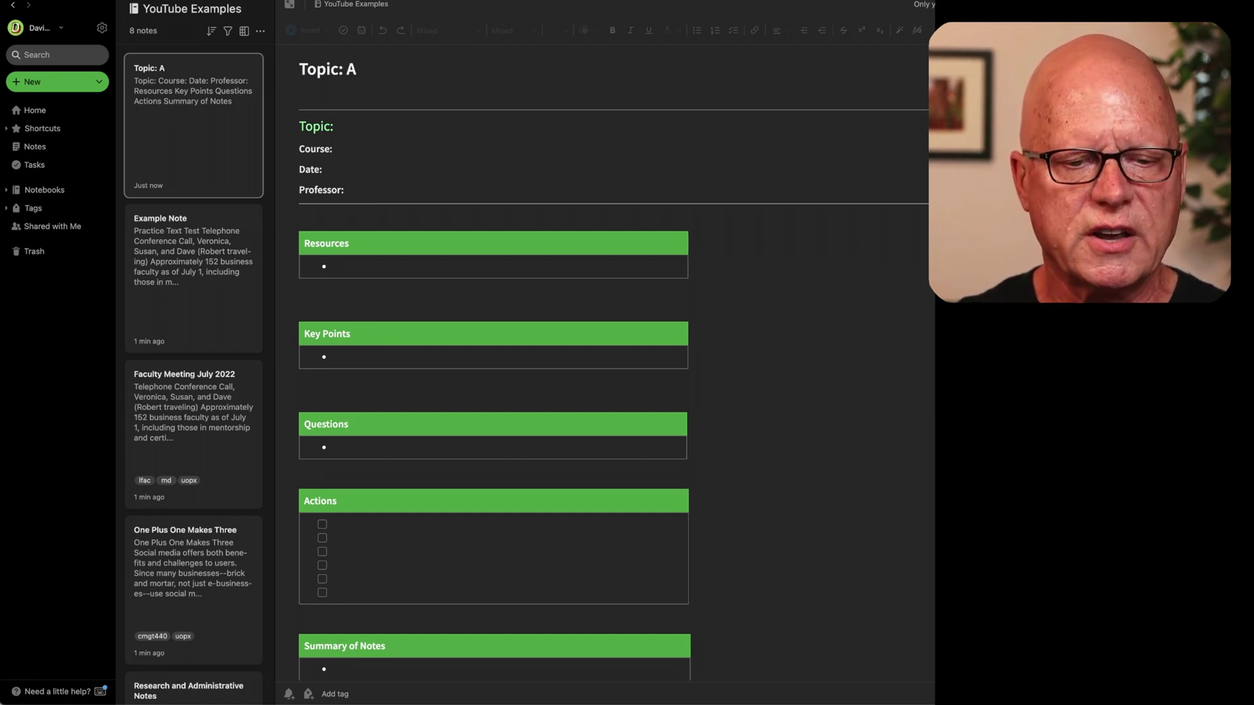
pyautogui.write('e')
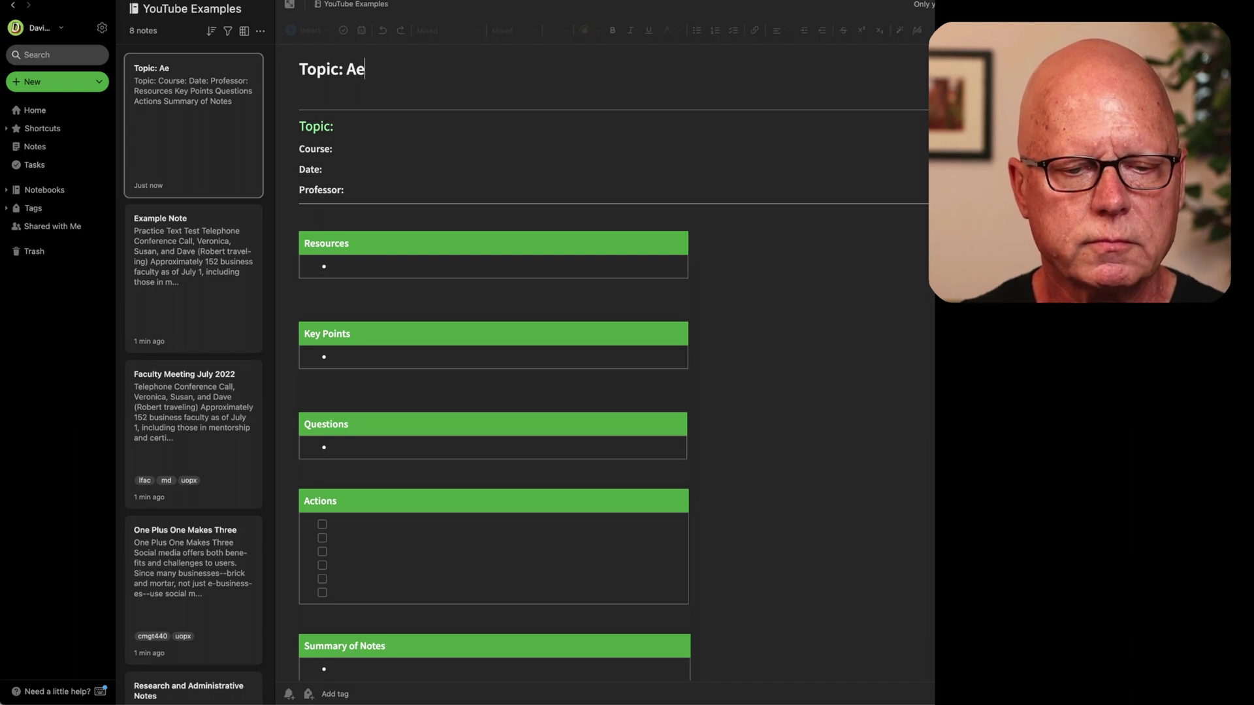
pyautogui.write('ronautics')
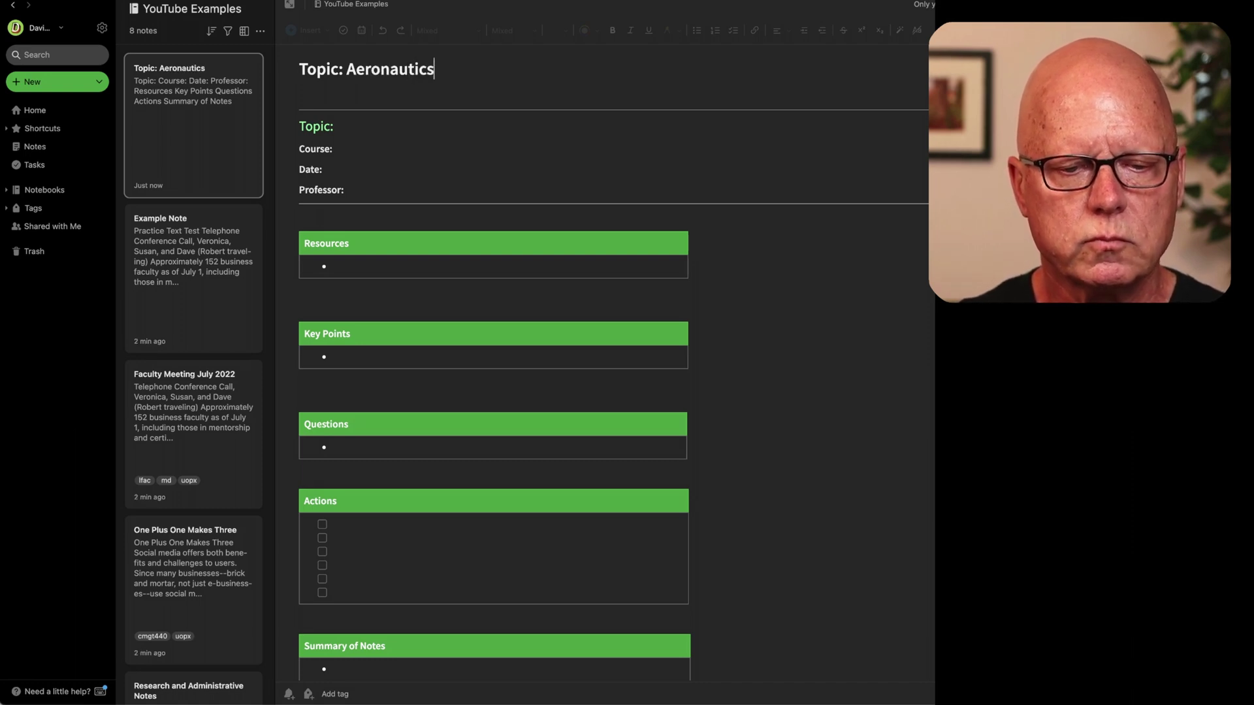
pyautogui.write(' in the United ')
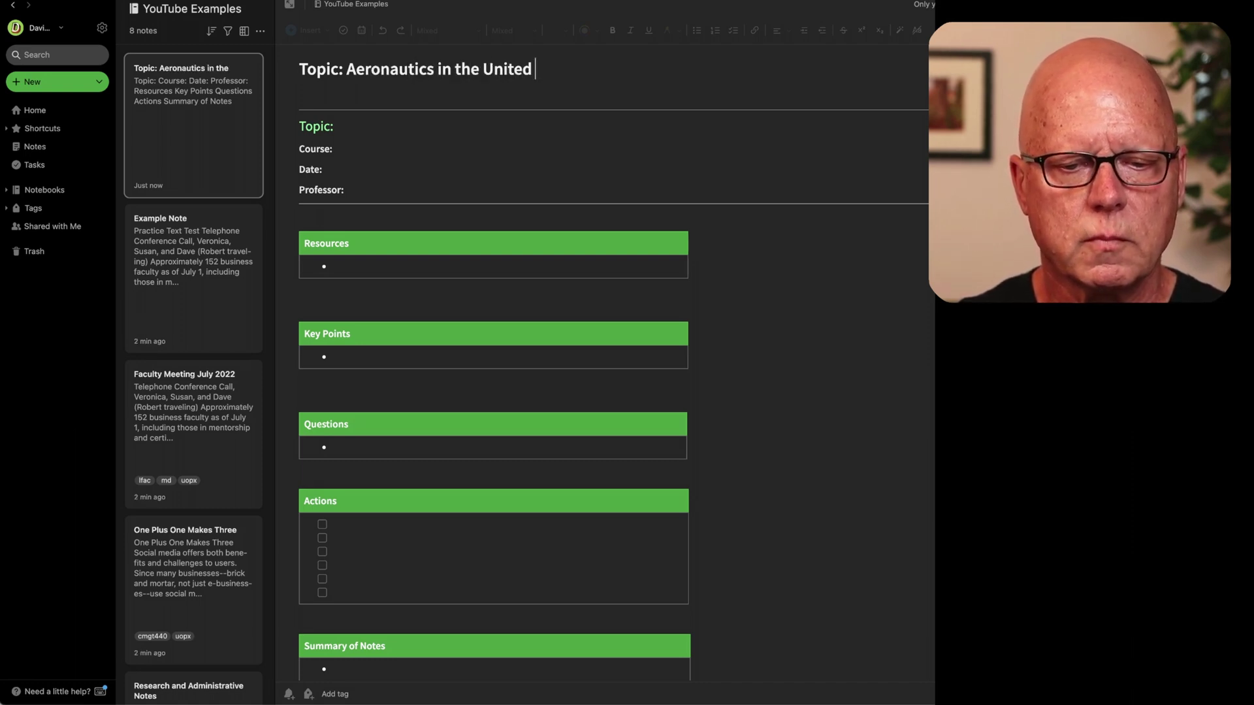
pyautogui.write('States')
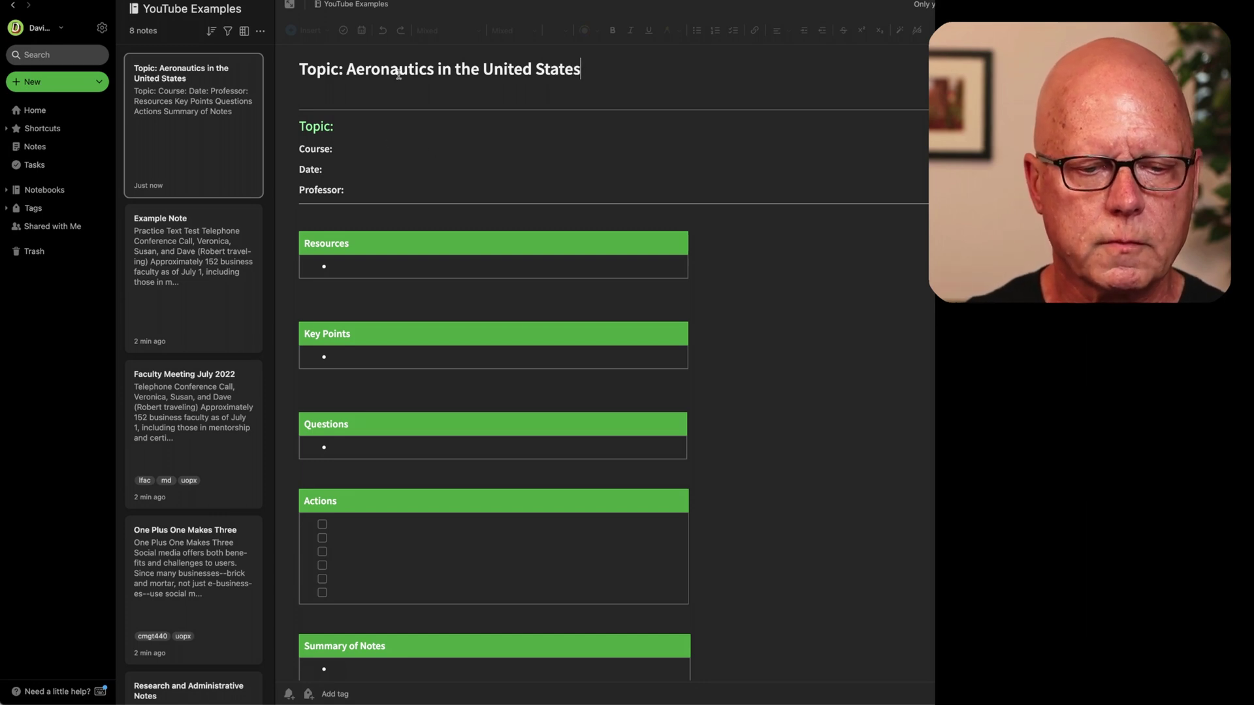
# Copy "Aeronautics in the United States" from the note title into the green Topic line of the template
pyautogui.keyDown('shift'); pyautogui.click(346, 68); pyautogui.keyUp('shift')
pyautogui.press('super+c')
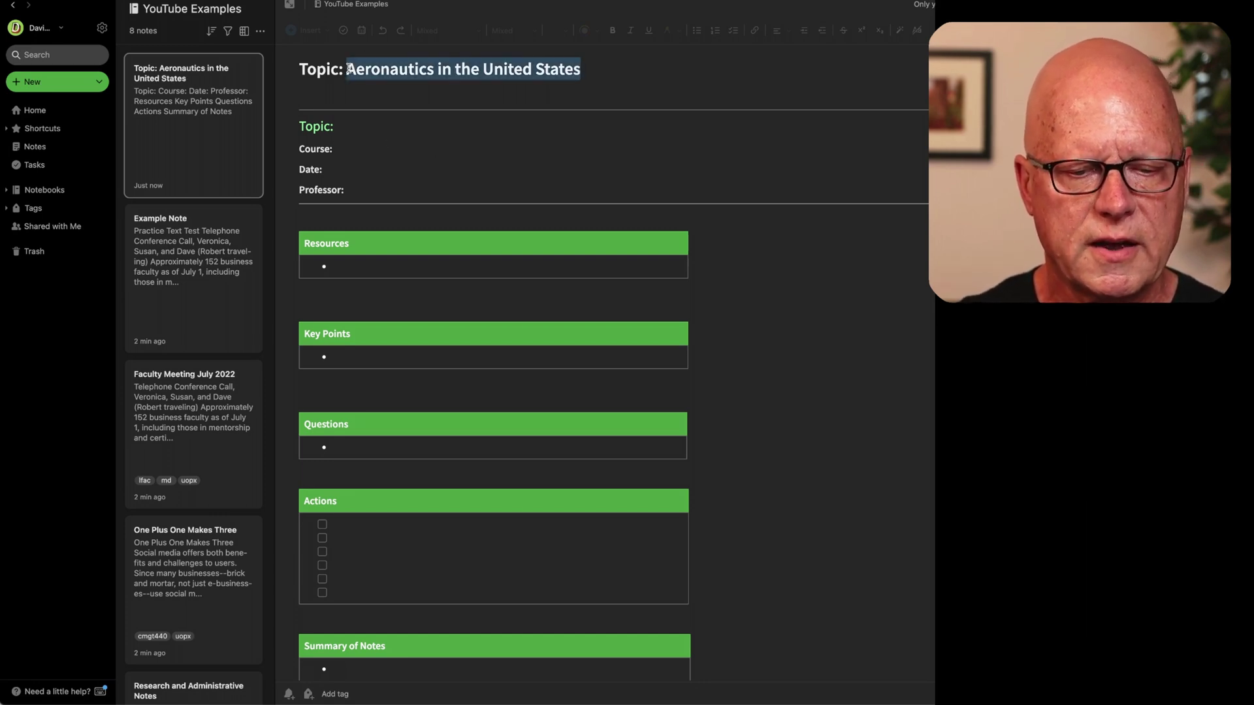
pyautogui.click(356, 126)
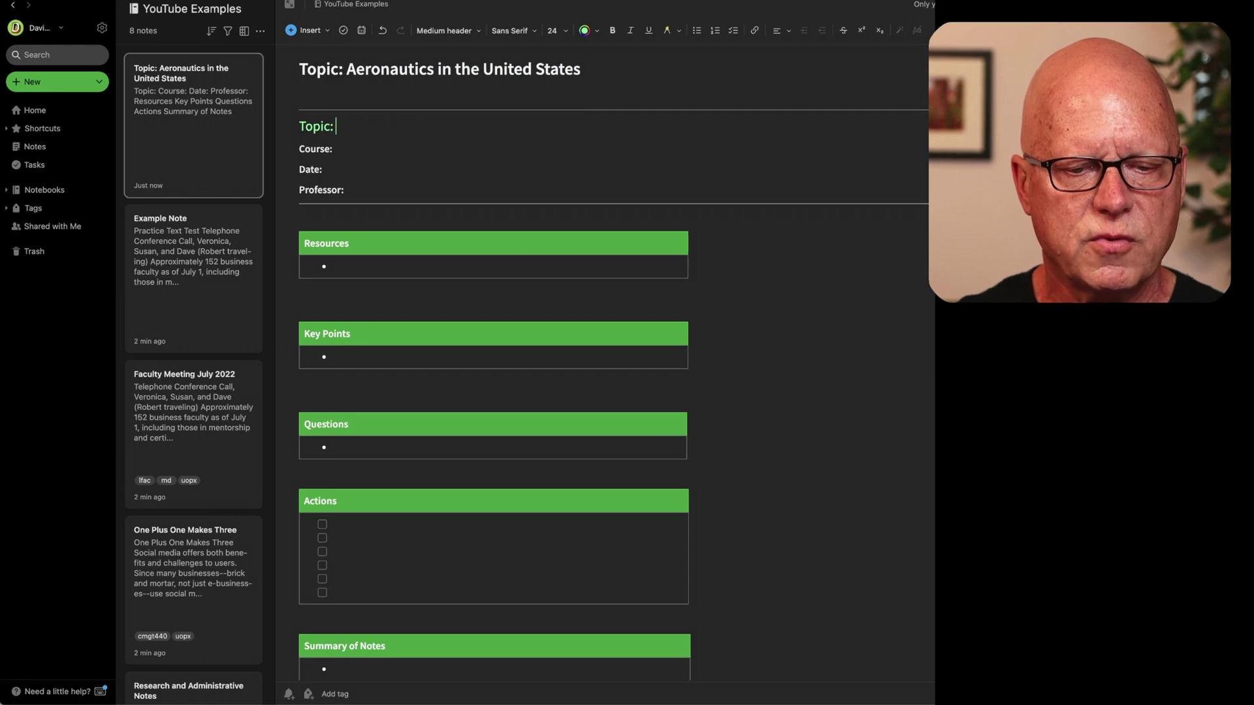
pyautogui.press('super+v')
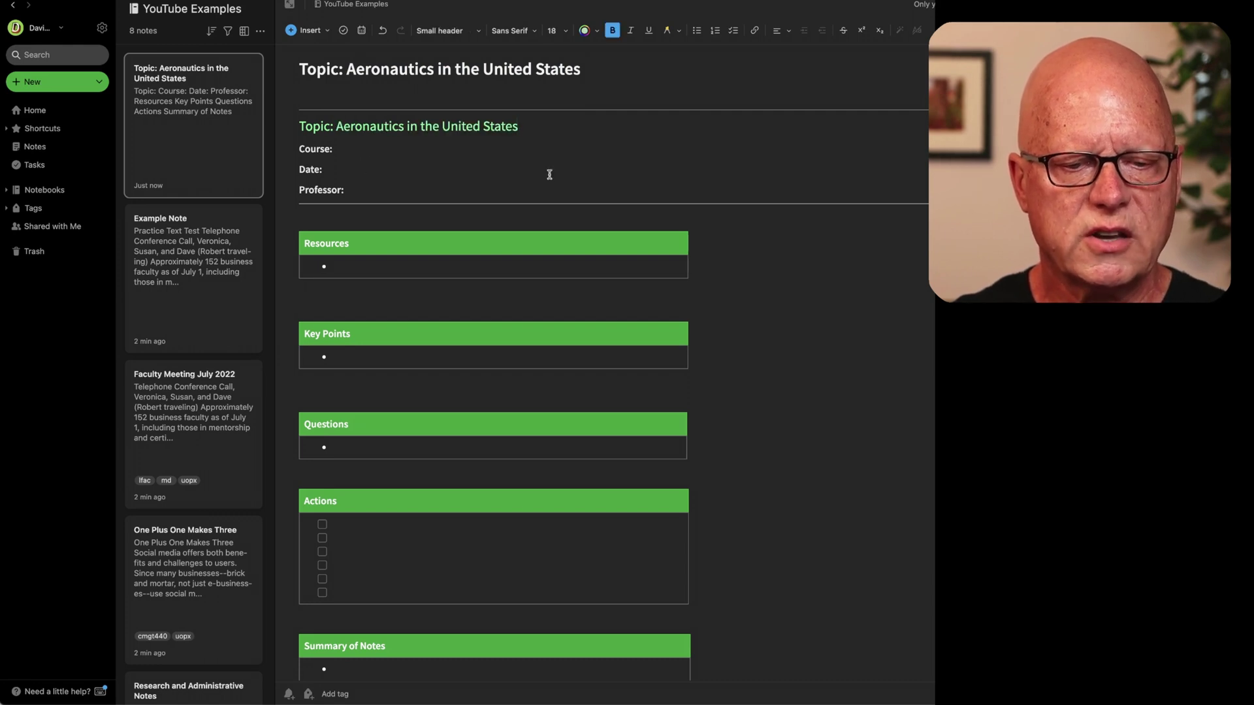
# Fill in the Course line with AERO/123
pyautogui.press('Down')
pyautogui.write('AERO/')
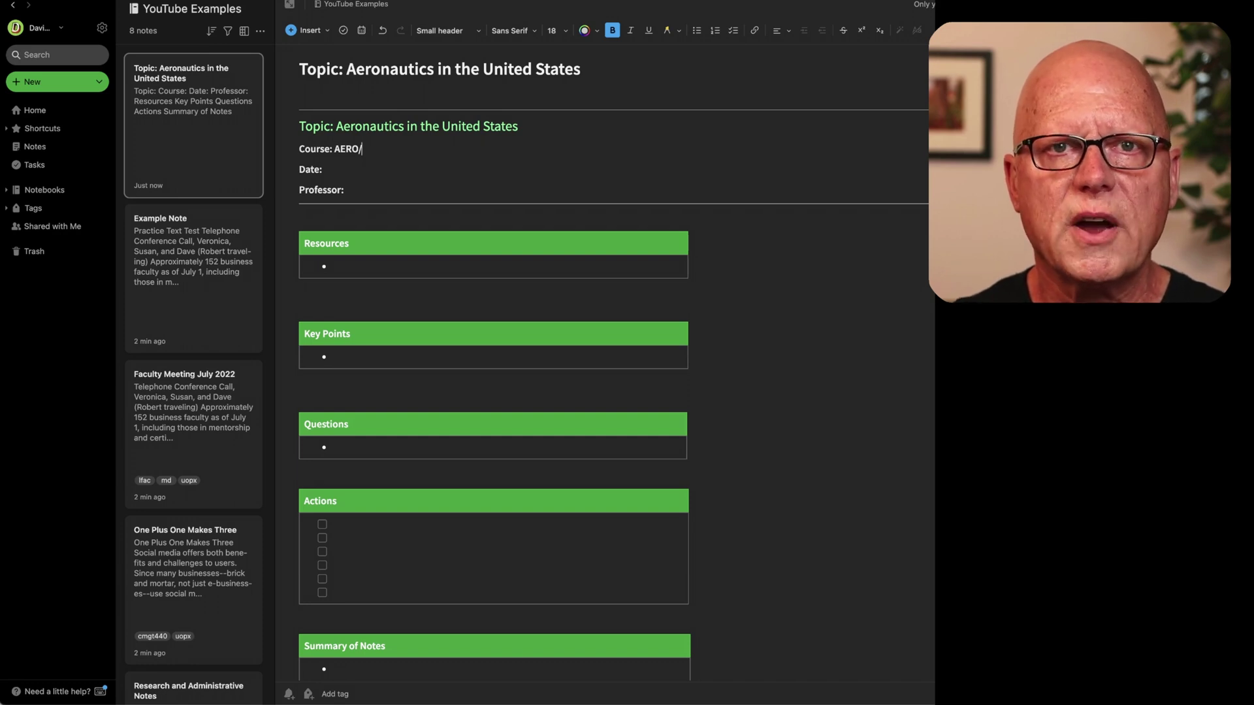
pyautogui.write('123')
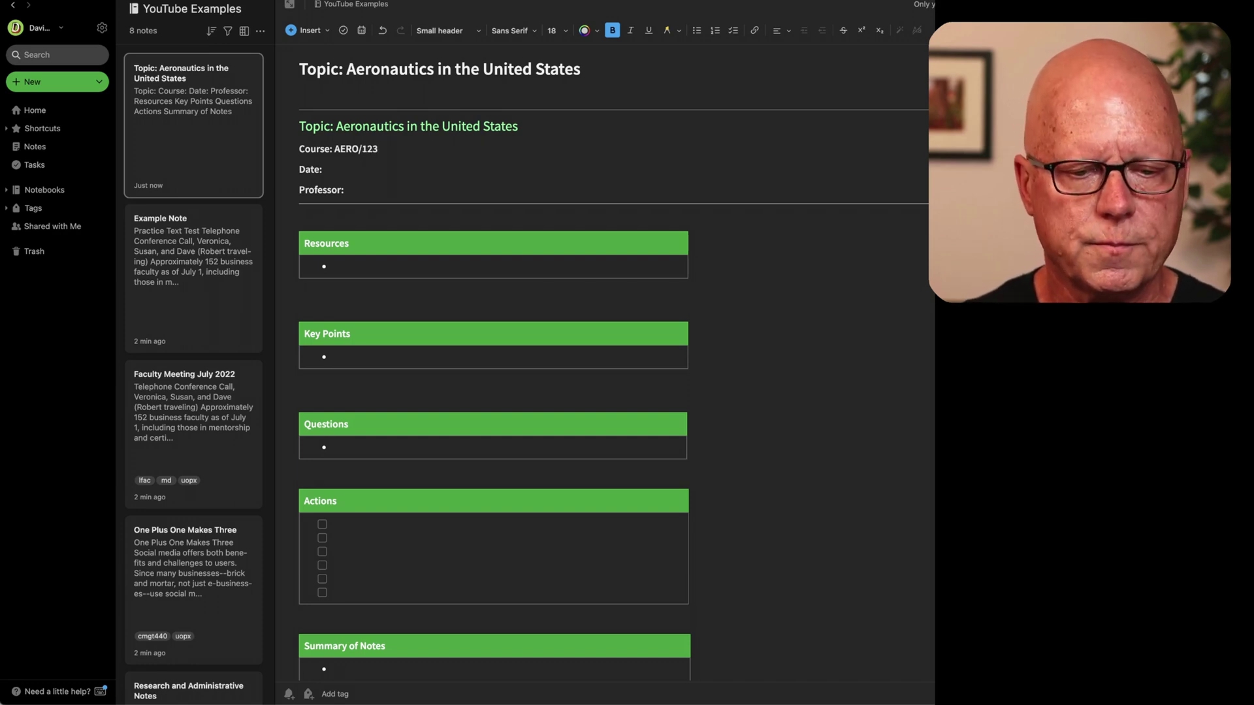
# Fill in the Date line with August 4, 2022
pyautogui.click(403, 169)
pyautogui.write('July')
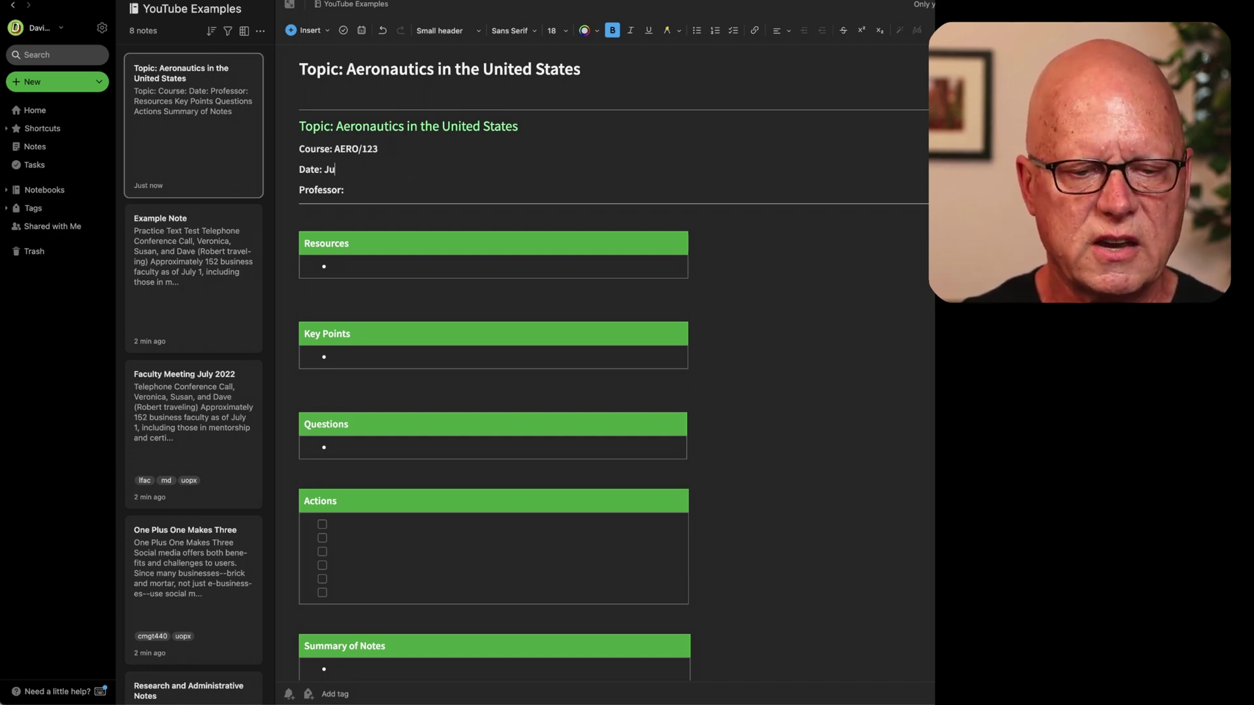
pyautogui.press('BackSpace')
pyautogui.press('BackSpace')
pyautogui.press('BackSpace')
pyautogui.press('BackSpace')
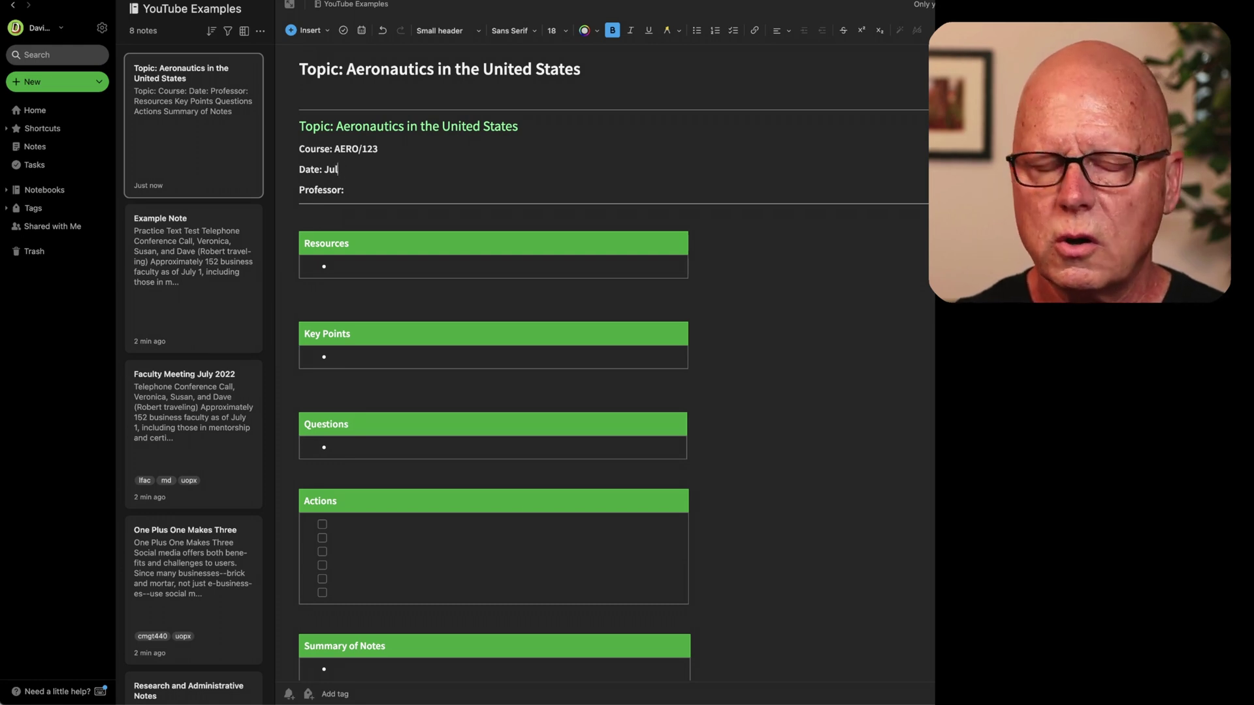
pyautogui.write('August ')
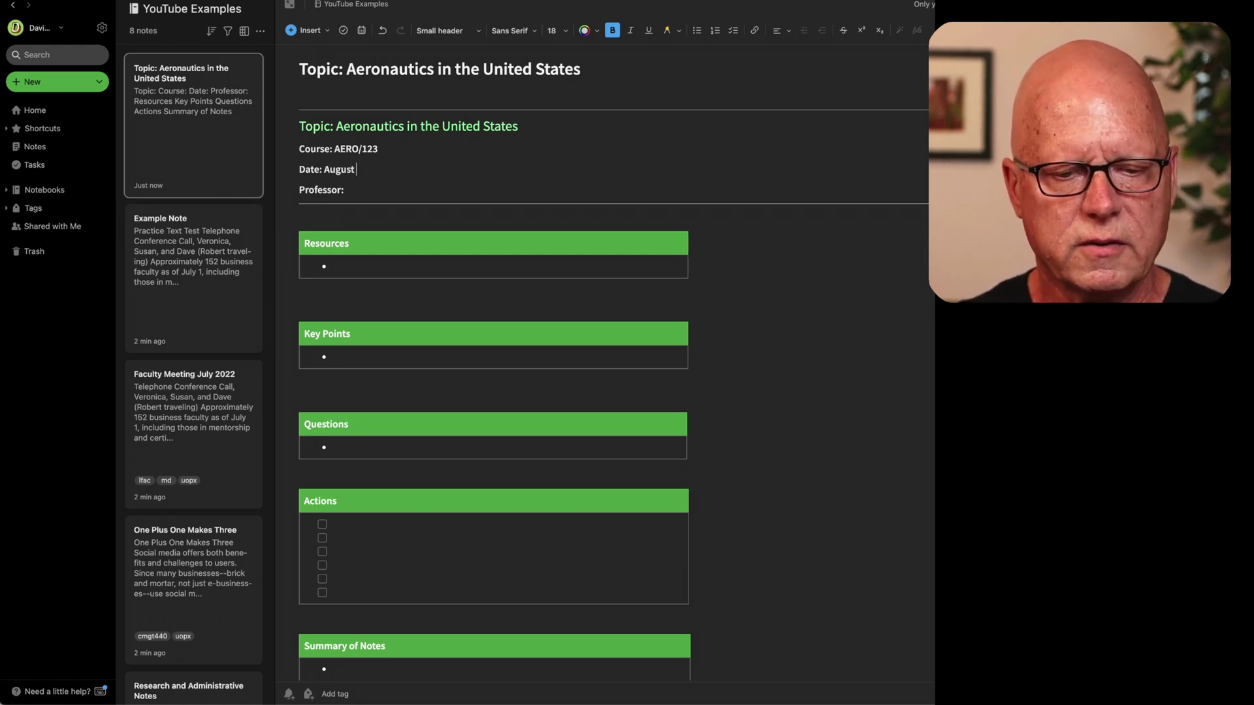
pyautogui.write('4, 2022')
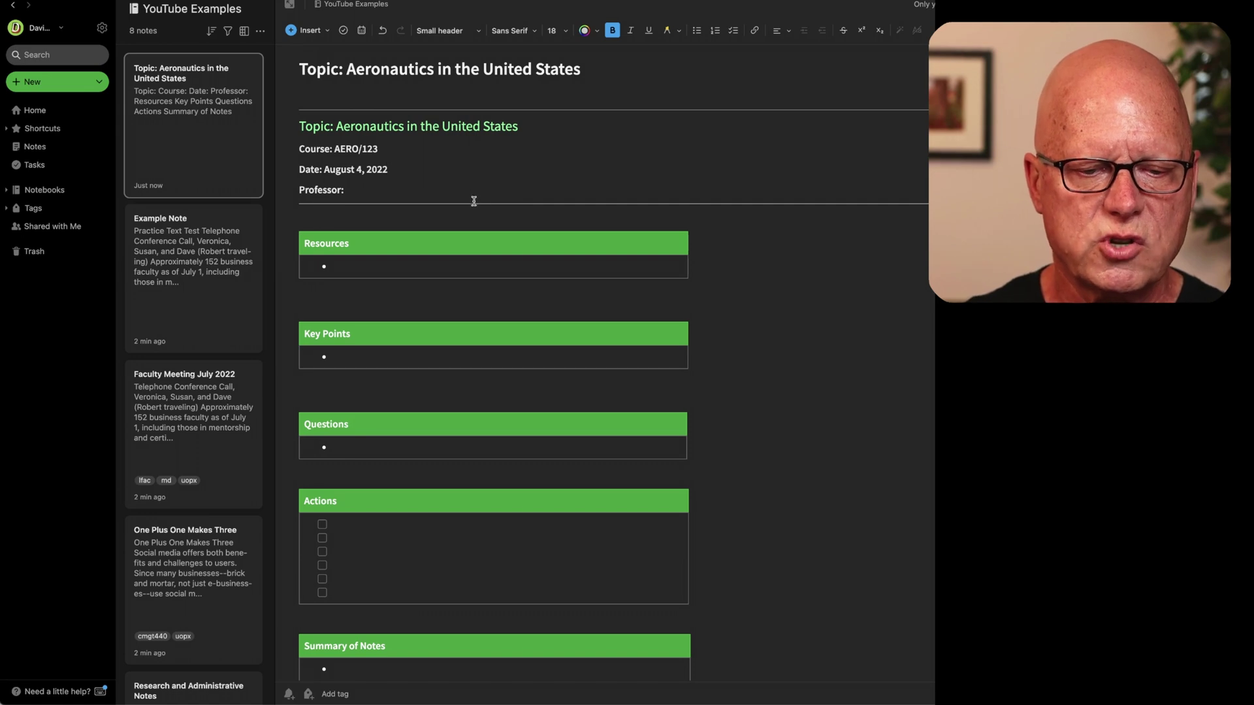
# Enter the professor's title and surname on the Professor line
pyautogui.click(425, 191)
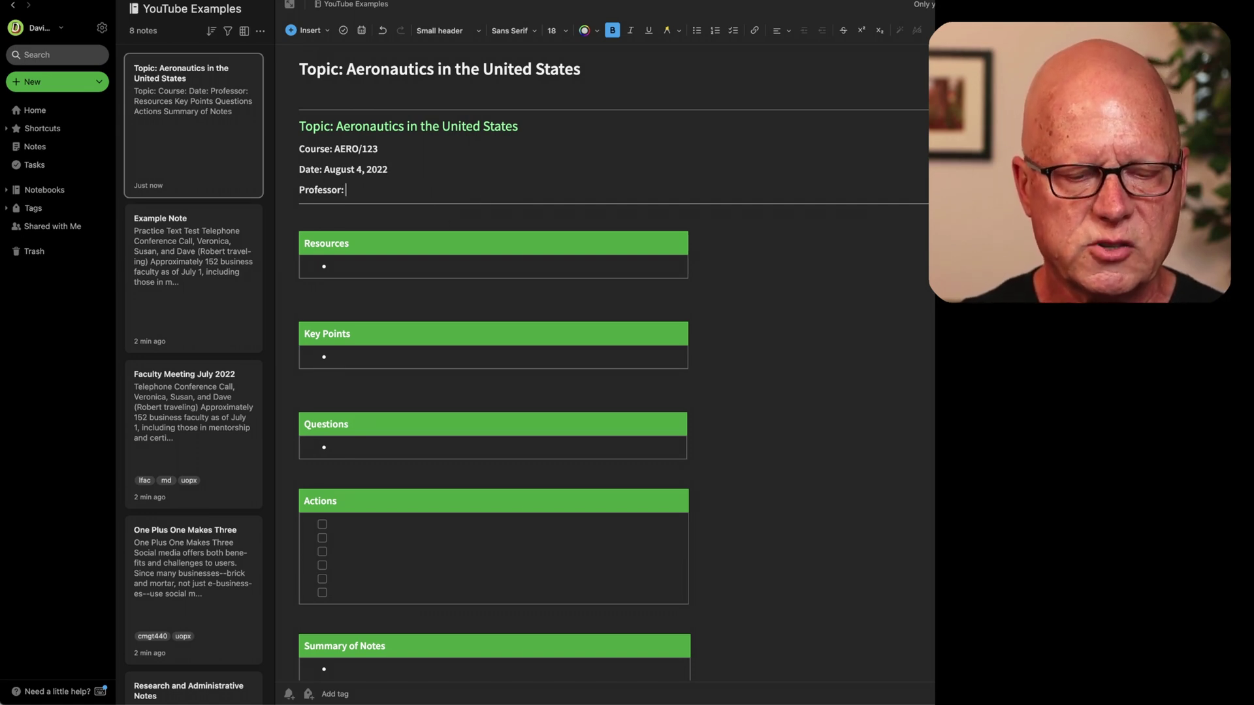
pyautogui.write('Dr.')
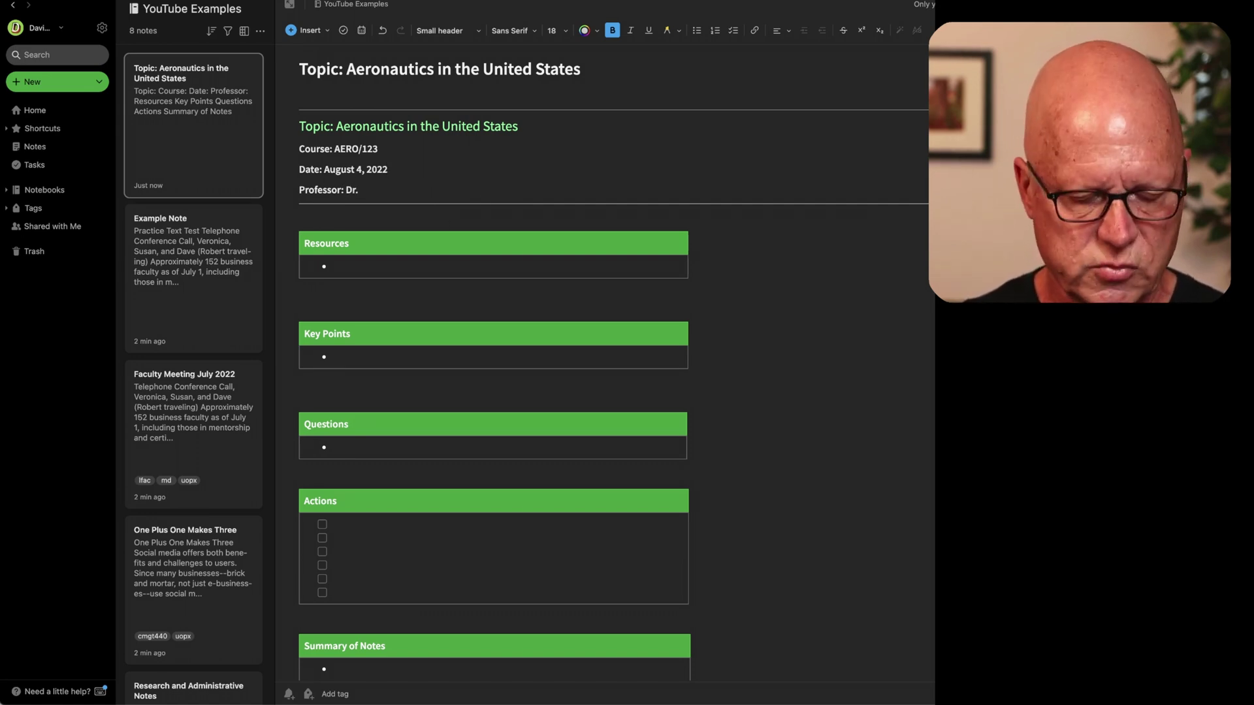
pyautogui.write(' Smith')
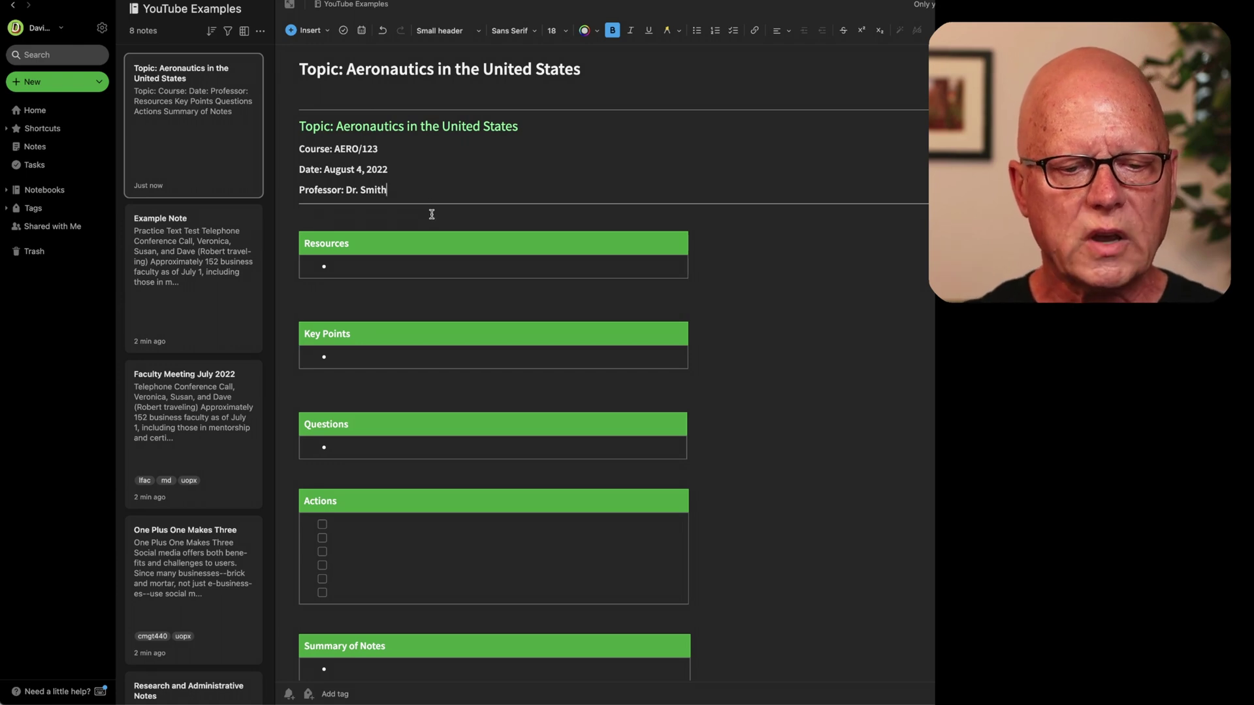
# Add "Paper airplane" as the first bullet in the Resources table
pyautogui.click(355, 268)
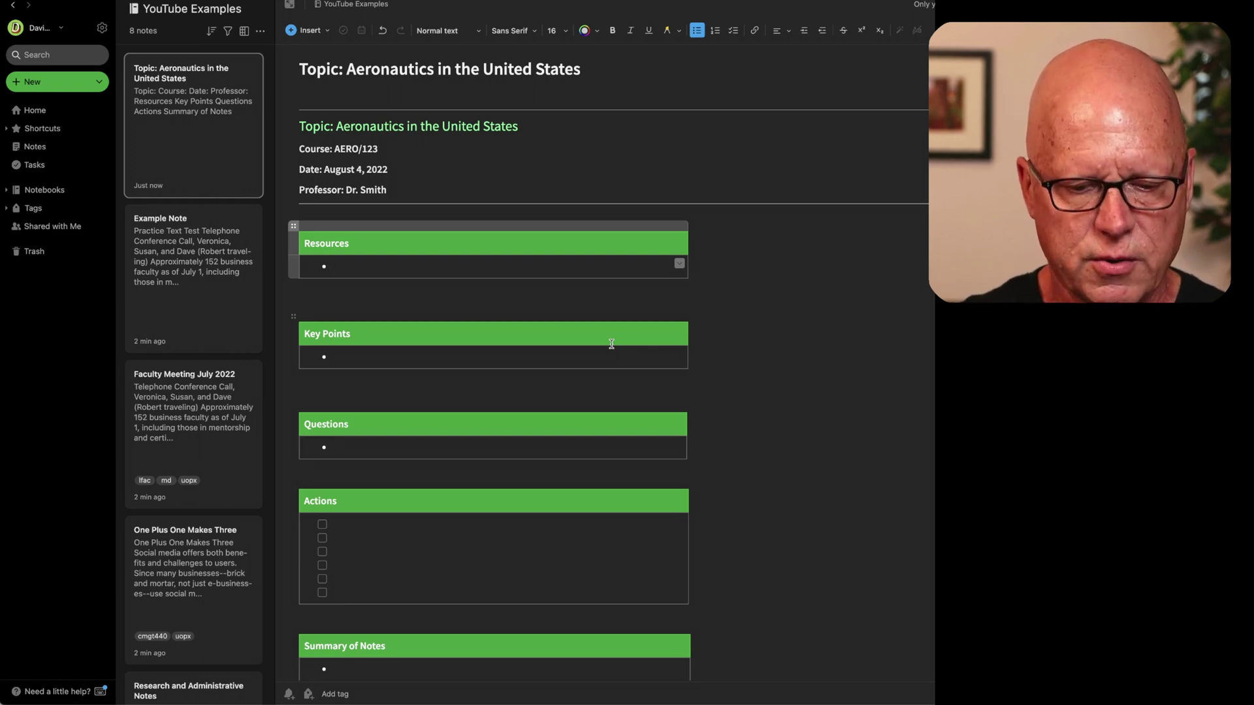
pyautogui.write('Paper airpl')
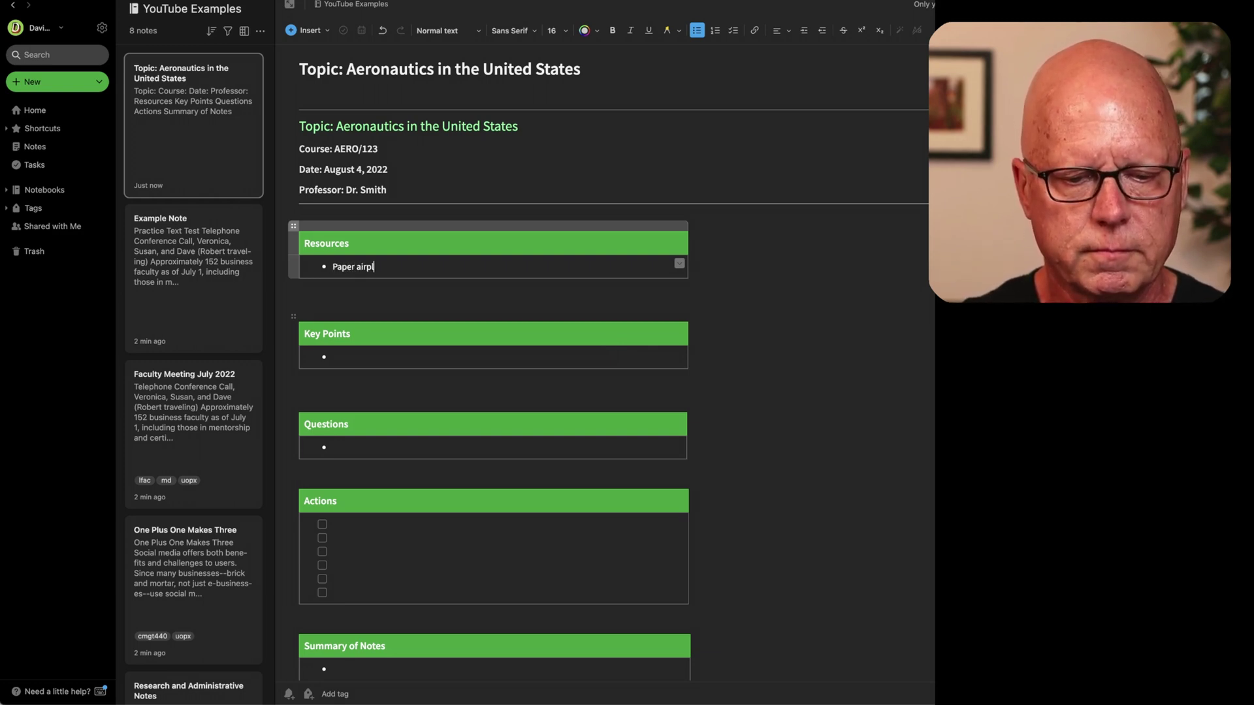
pyautogui.write('ane')
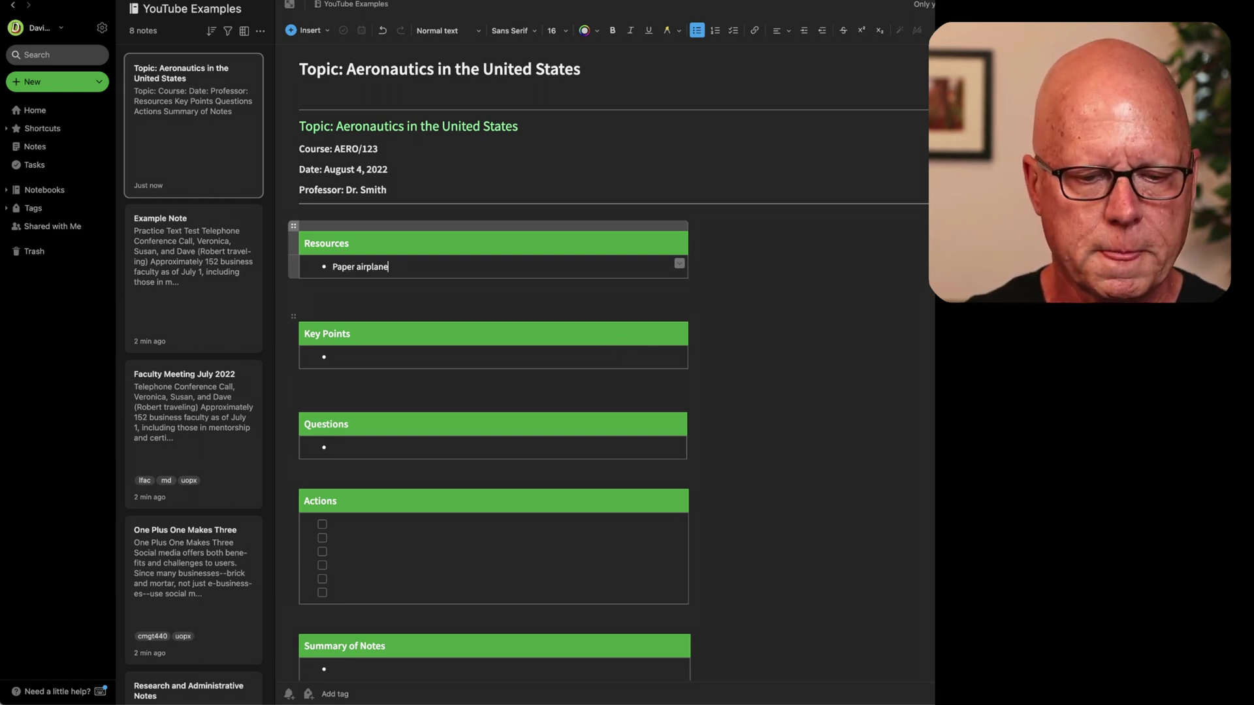
# Add "Wright Brothers first flew on December 17, 1903" as the first bullet under Key Points
pyautogui.click(357, 352)
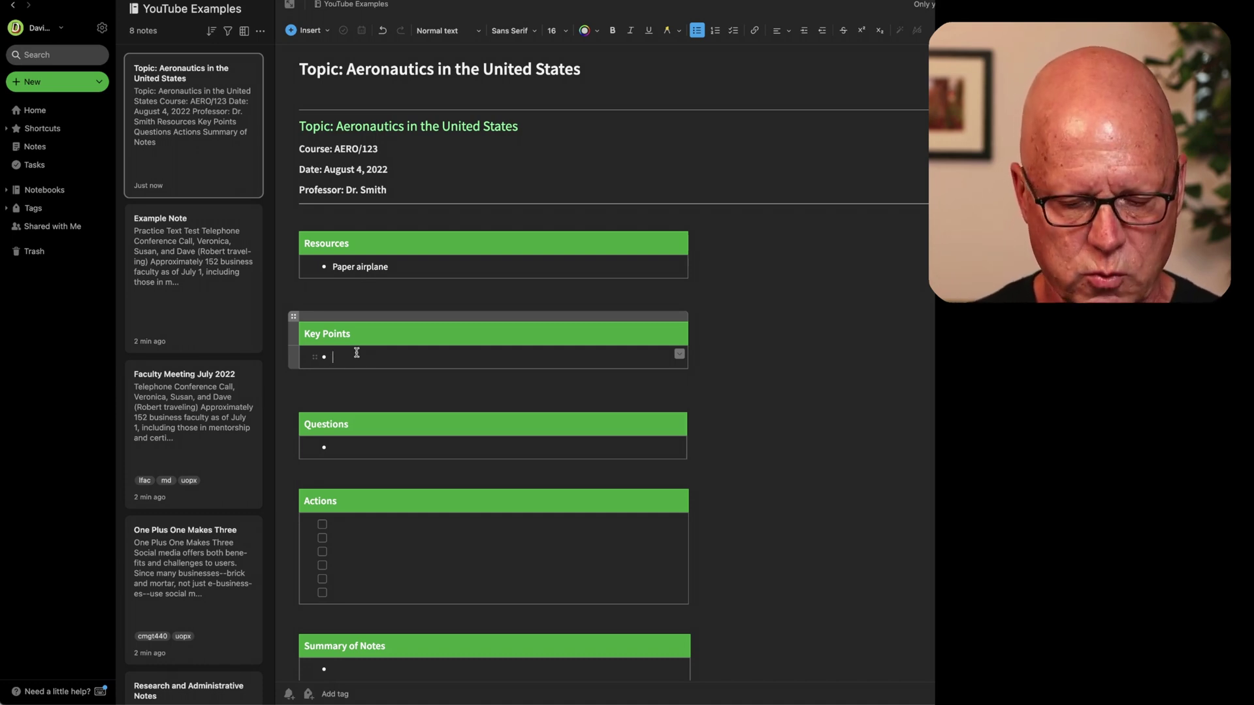
pyautogui.write('Wri')
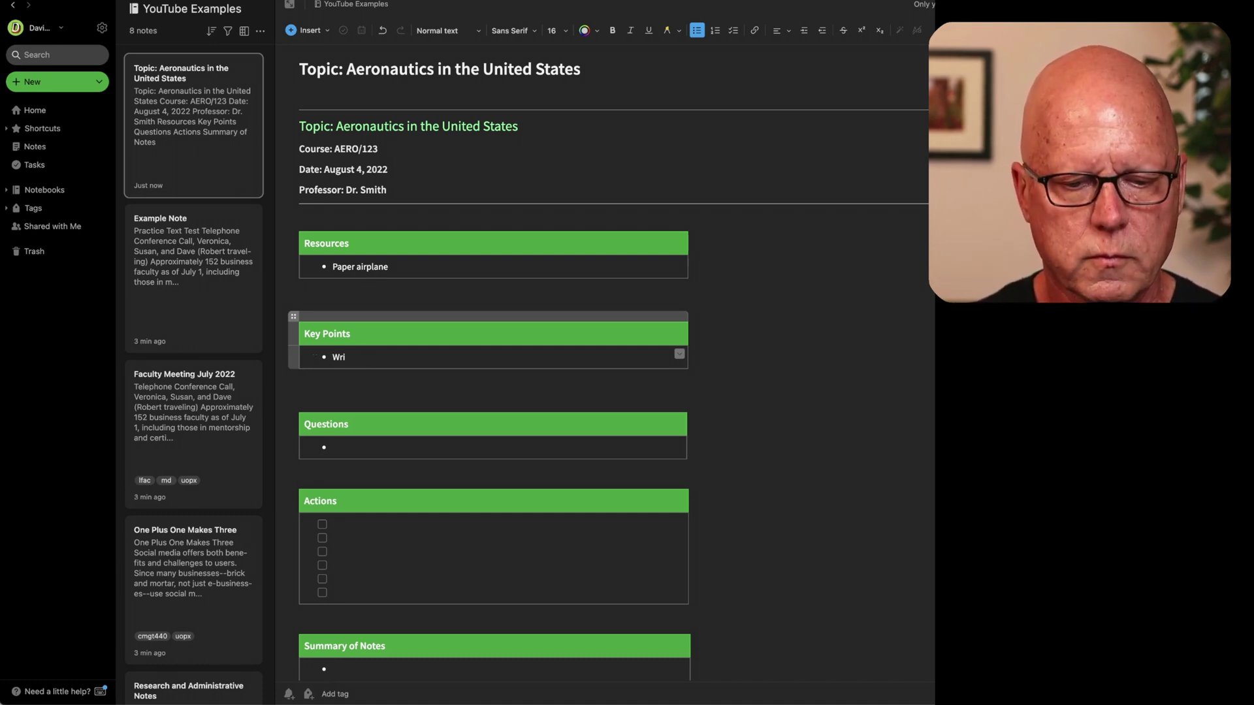
pyautogui.write('ght')
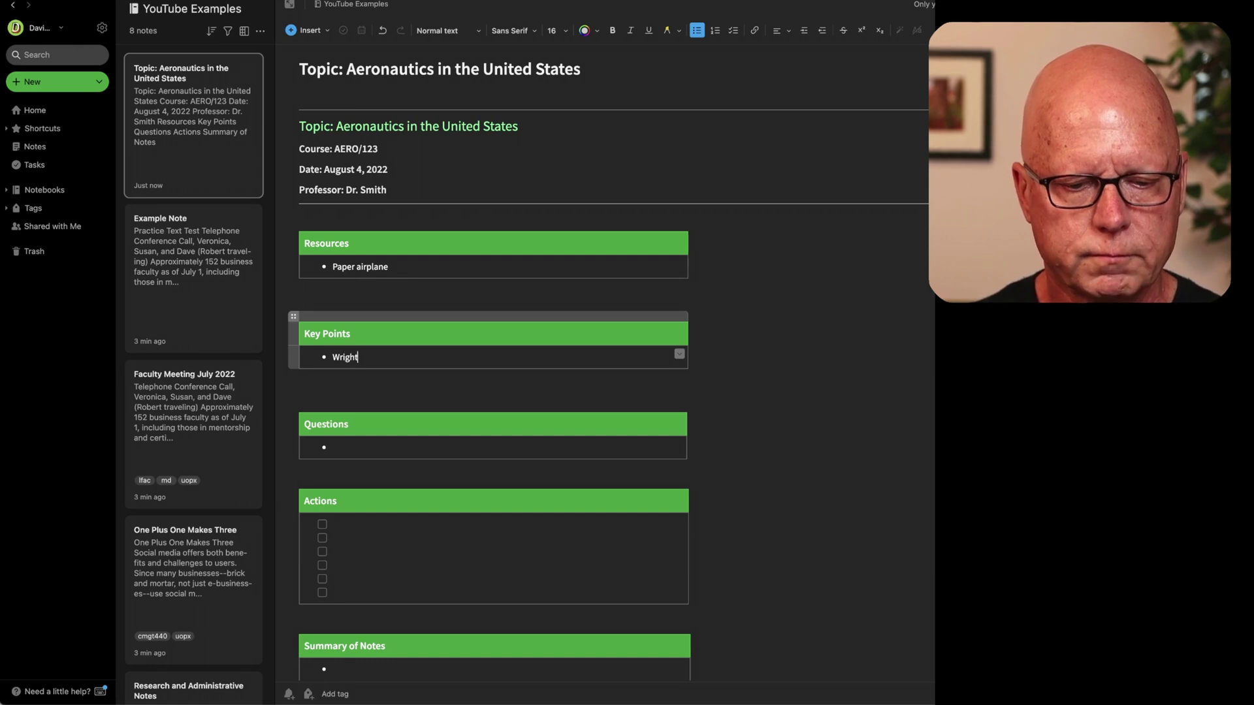
pyautogui.write(' Brothers f')
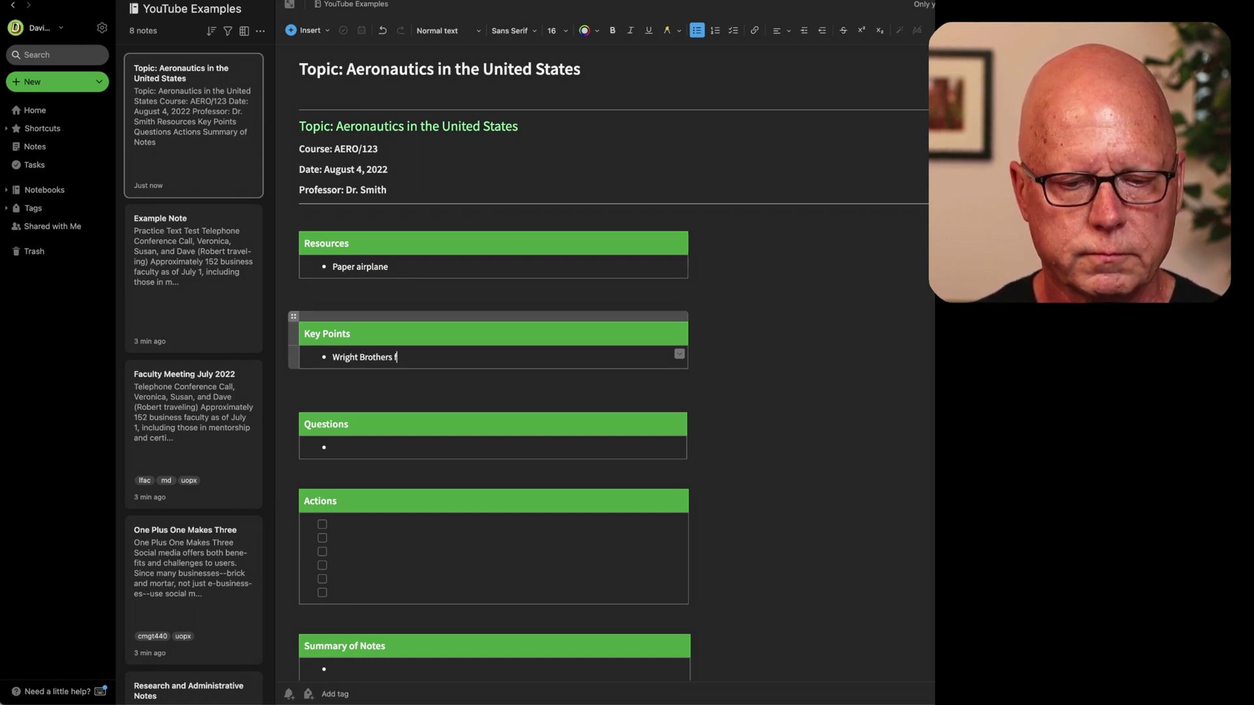
pyautogui.write('irst fl')
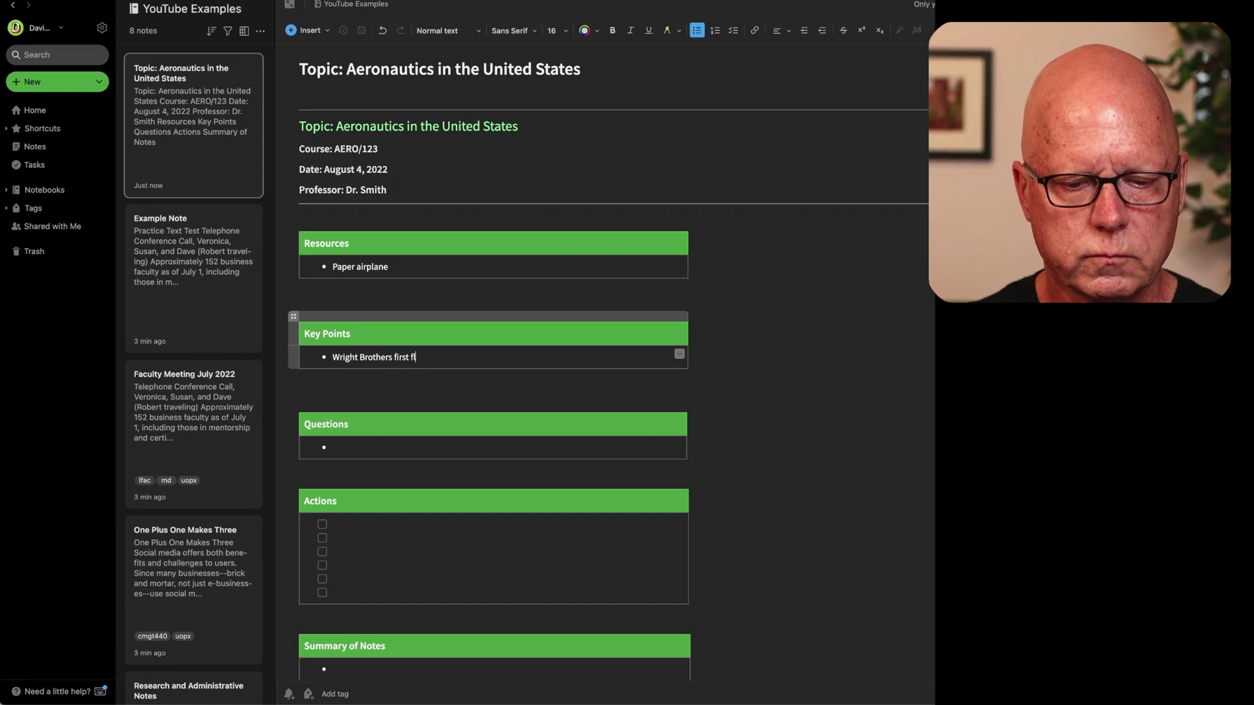
pyautogui.write('ew on Decembe')
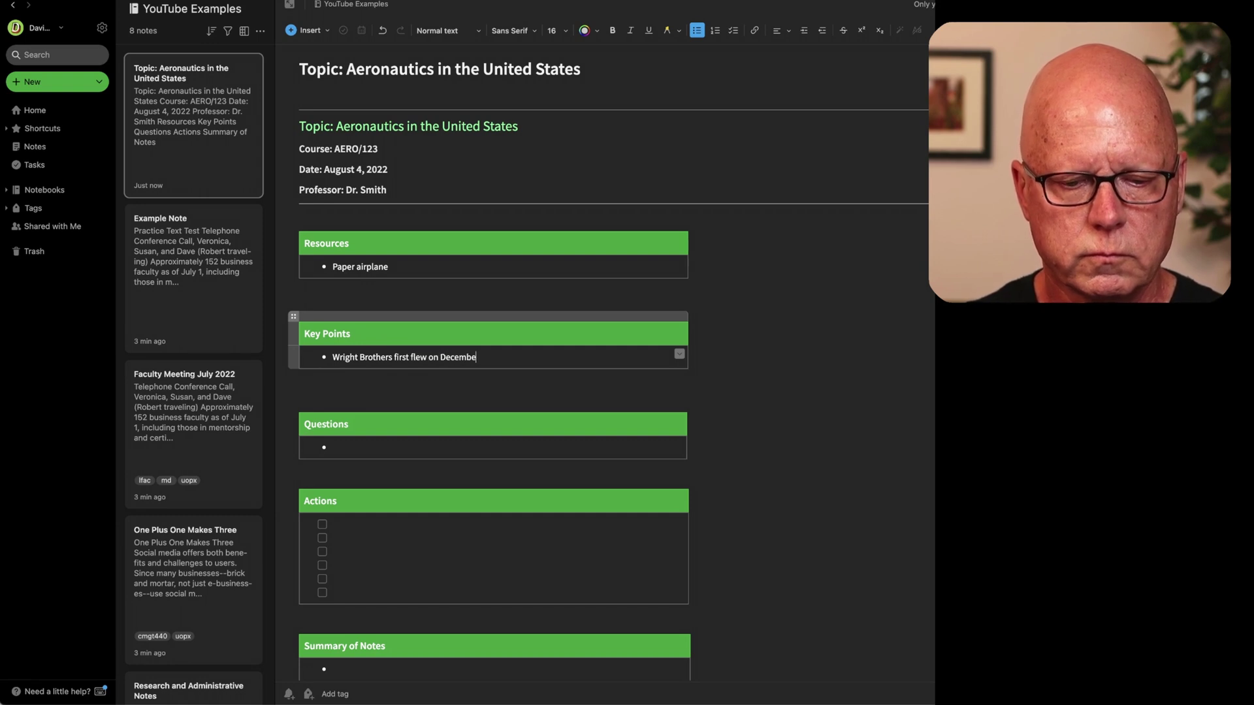
pyautogui.write('r 17, 1903')
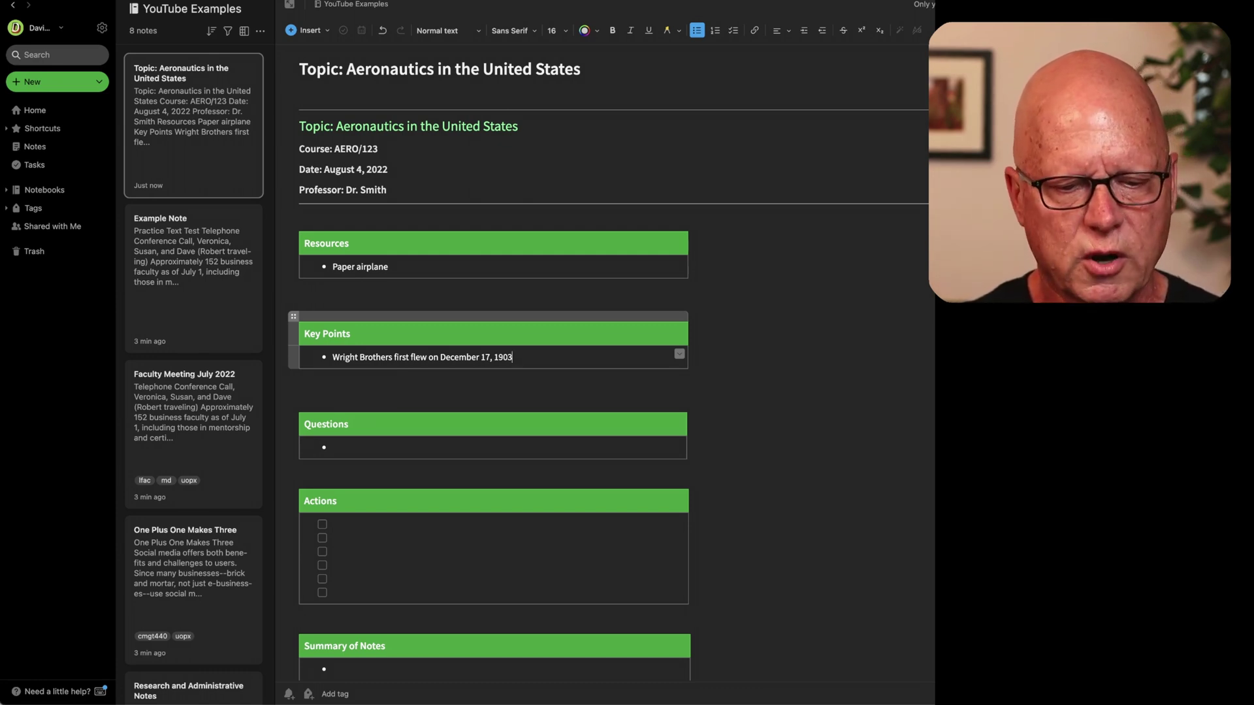
# Add "Wilber flew first" as the second bullet under Key Points
pyautogui.press('Return')
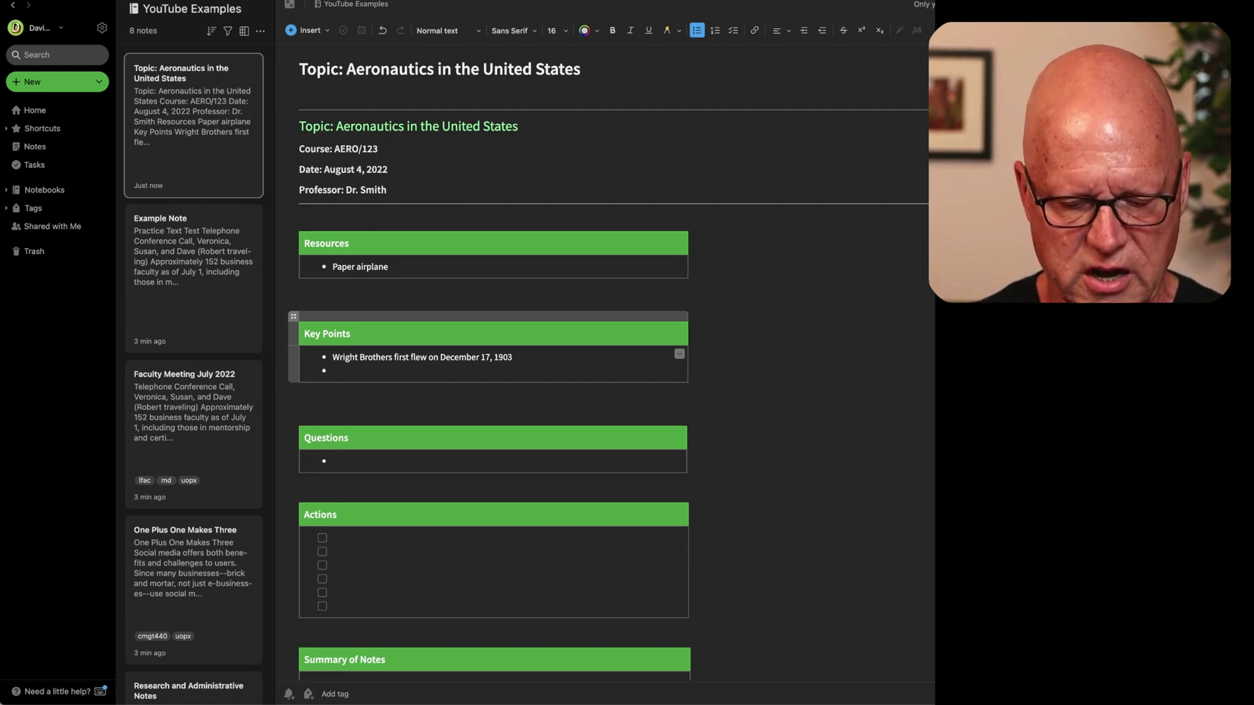
pyautogui.write('Wilb')
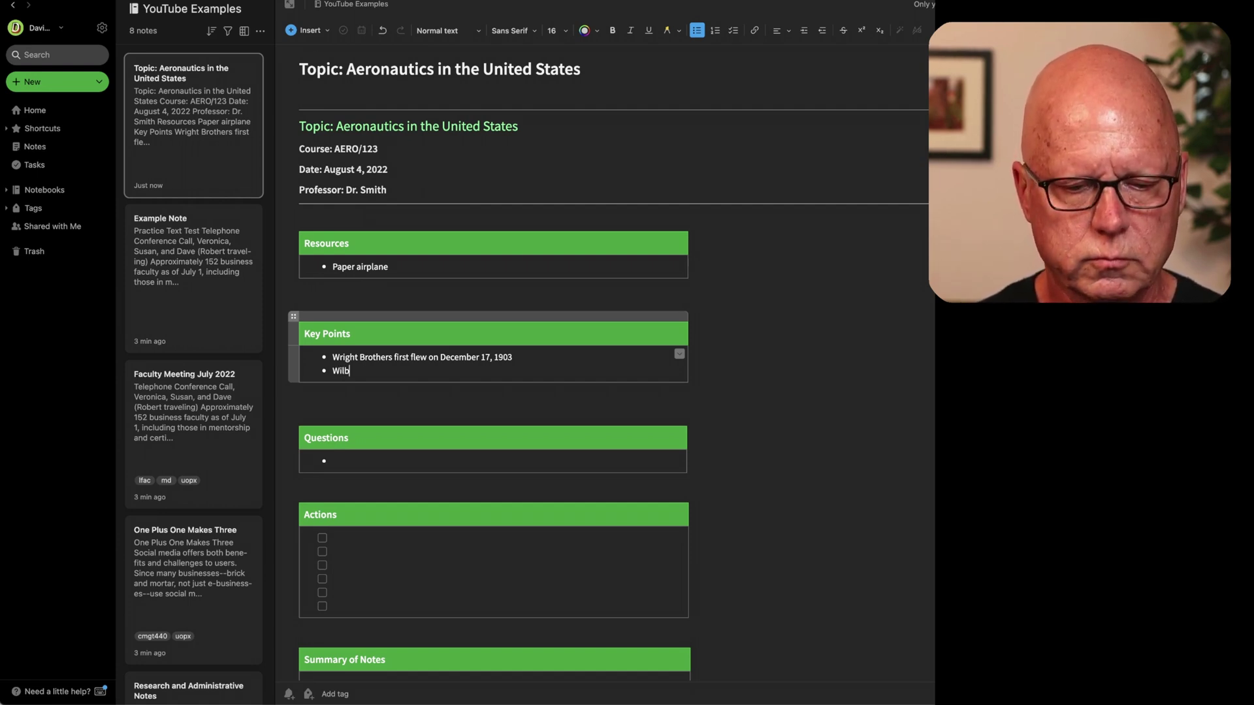
pyautogui.write('er flew first')
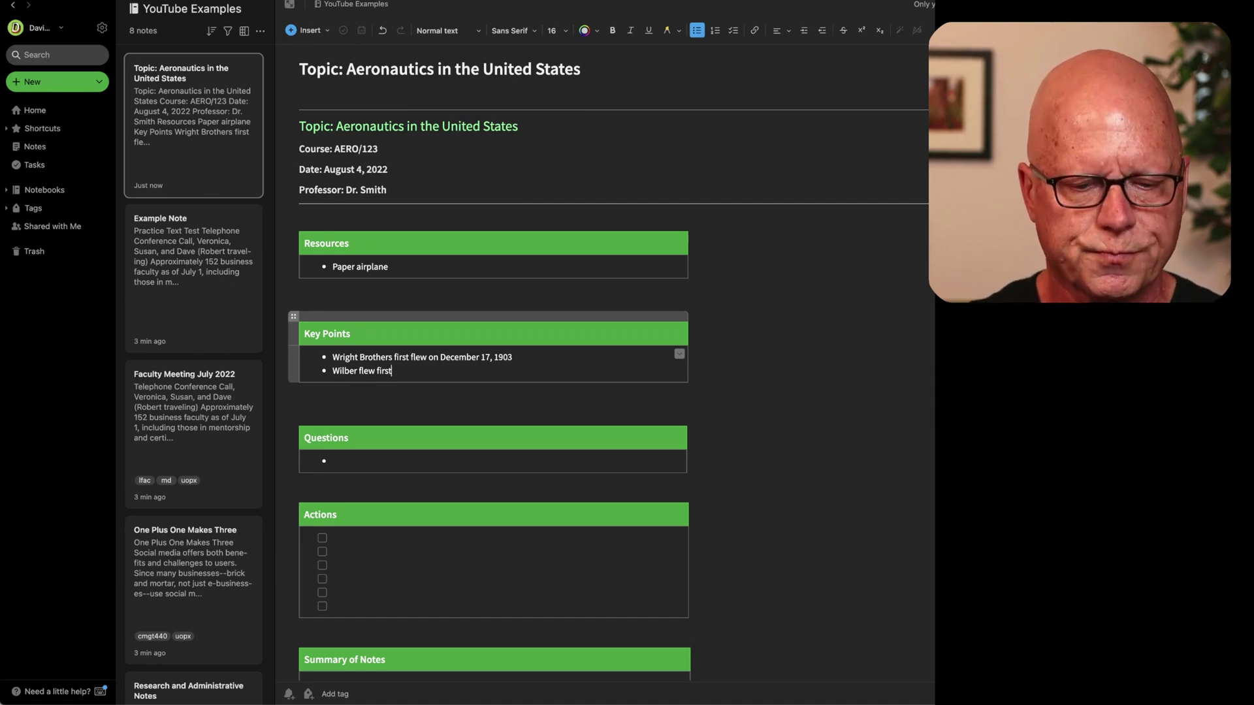
# Add "Lt. Selfridge first death, College Park, Maryland" as the third bullet under Key Points
pyautogui.press('Return')
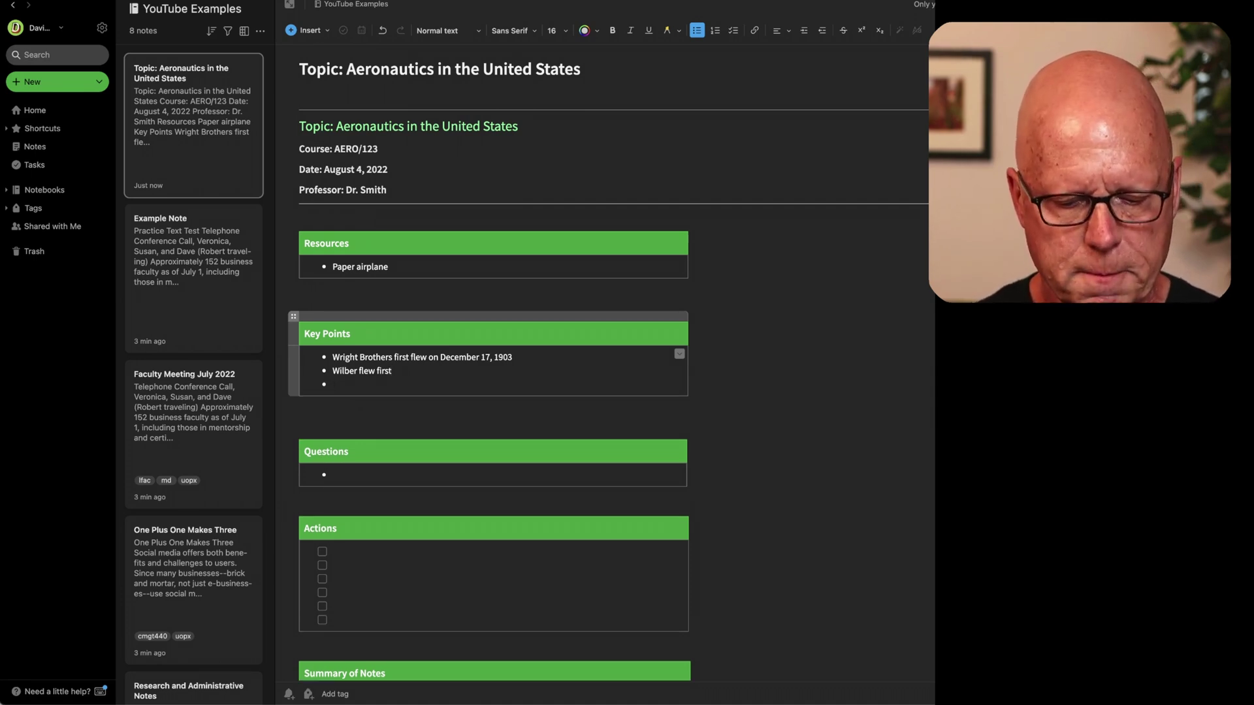
pyautogui.write('Lt. S')
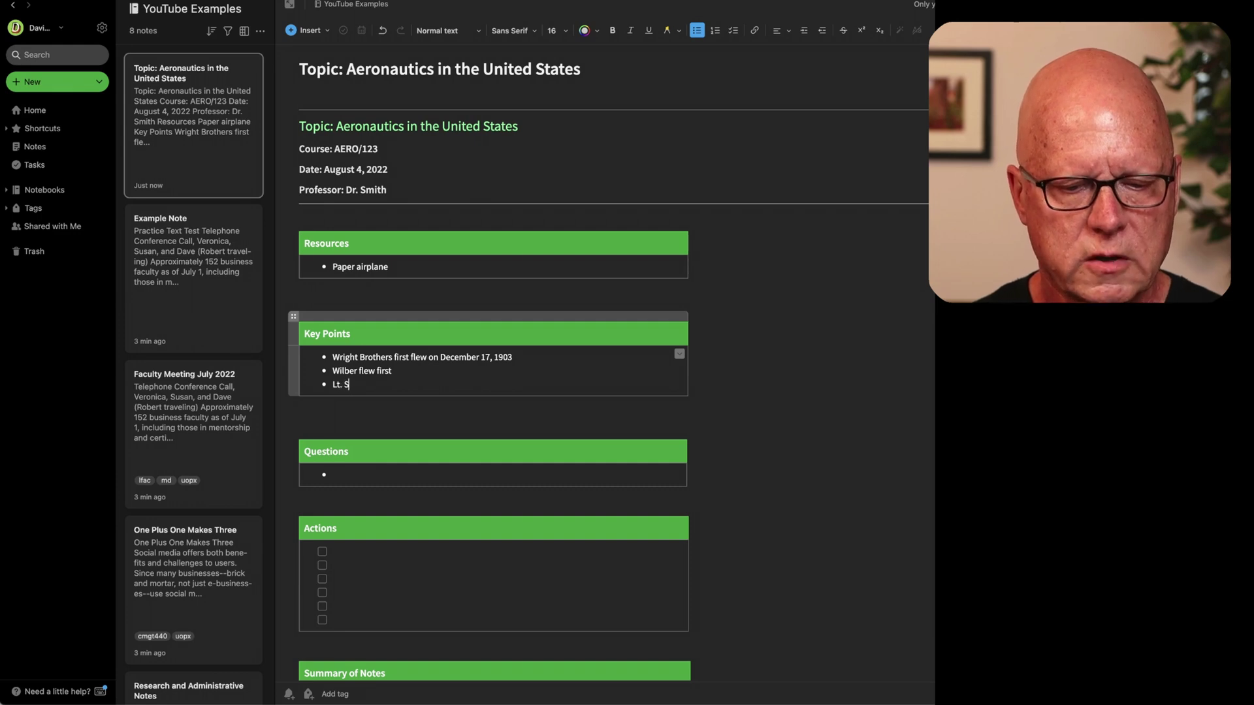
pyautogui.write('elfridge')
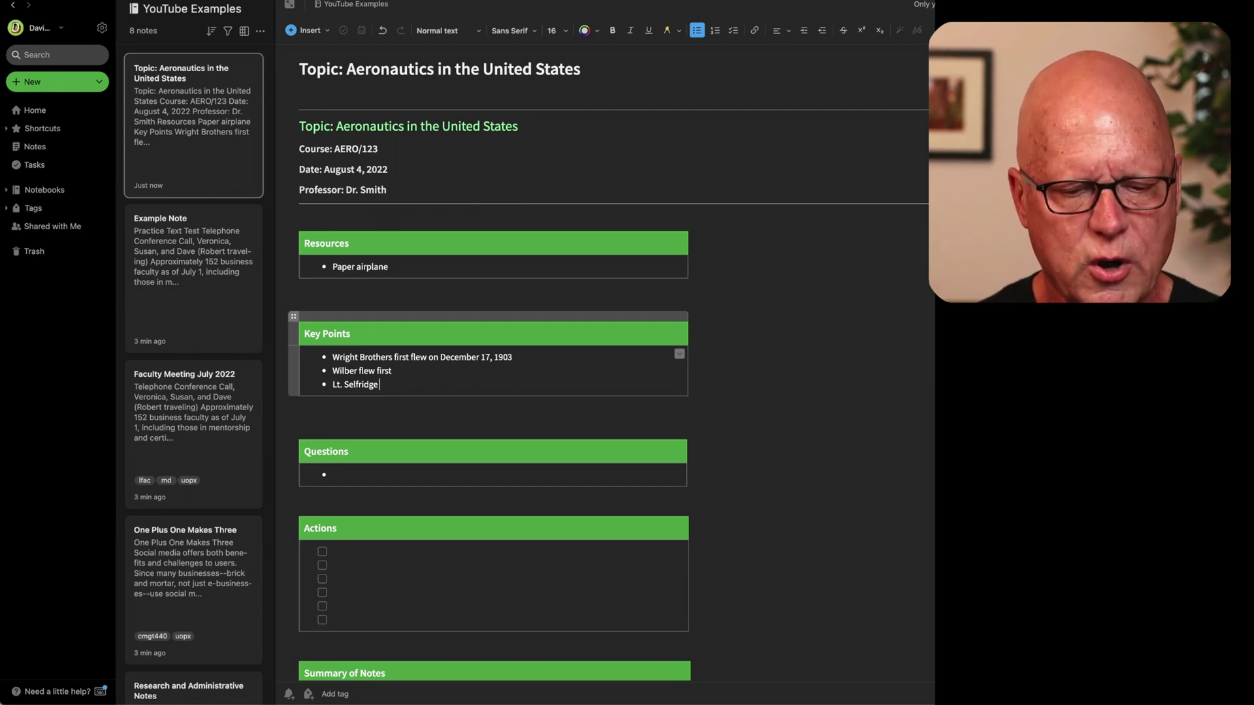
pyautogui.write('first')
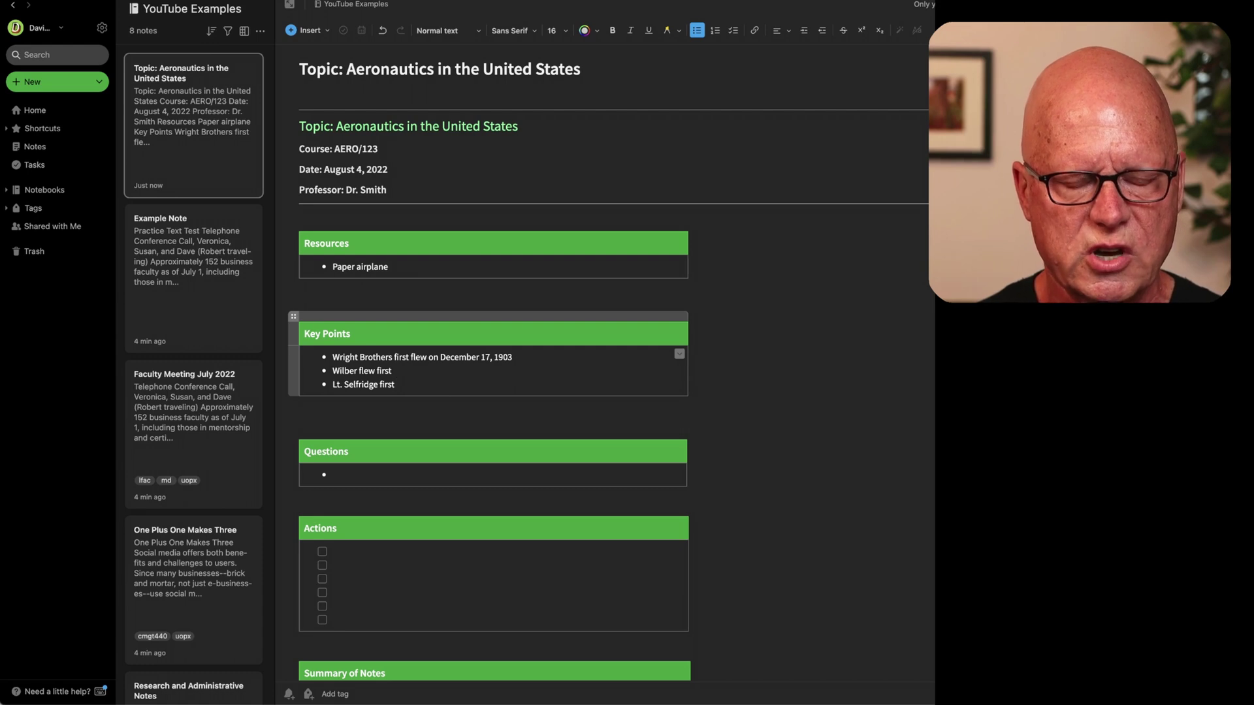
pyautogui.write(' death at')
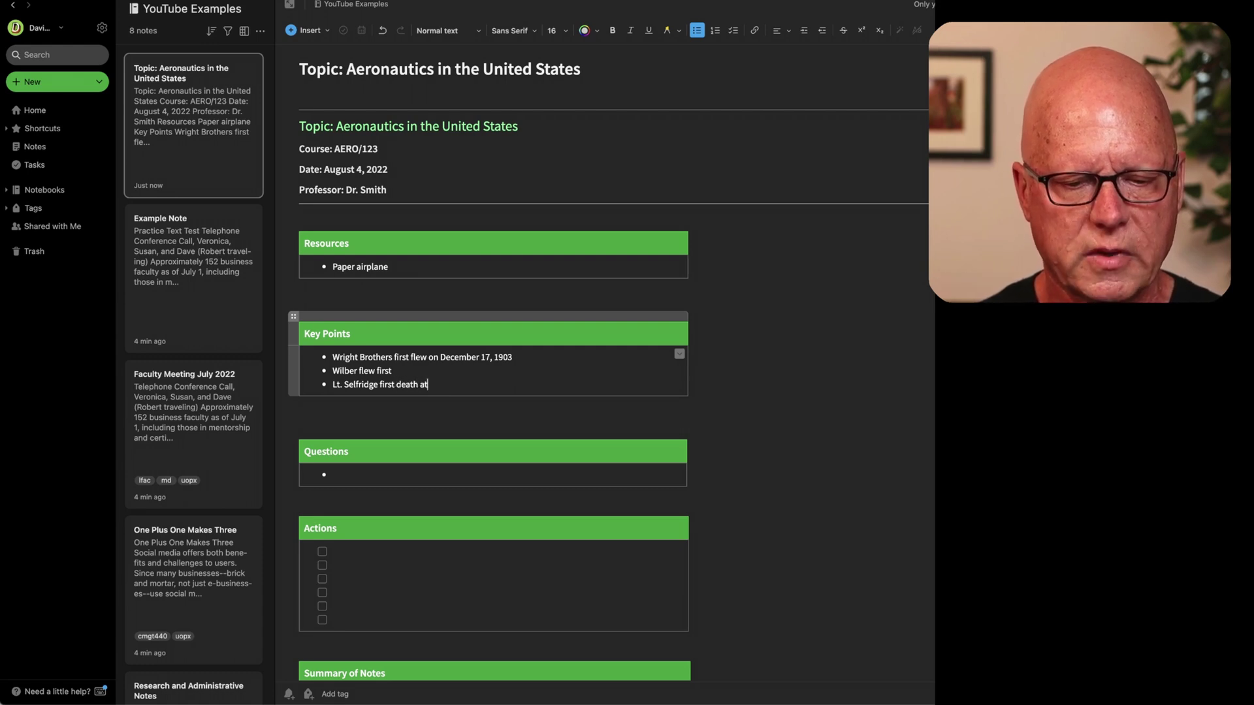
pyautogui.press('BackSpace')
pyautogui.press('BackSpace')
pyautogui.write(', ')
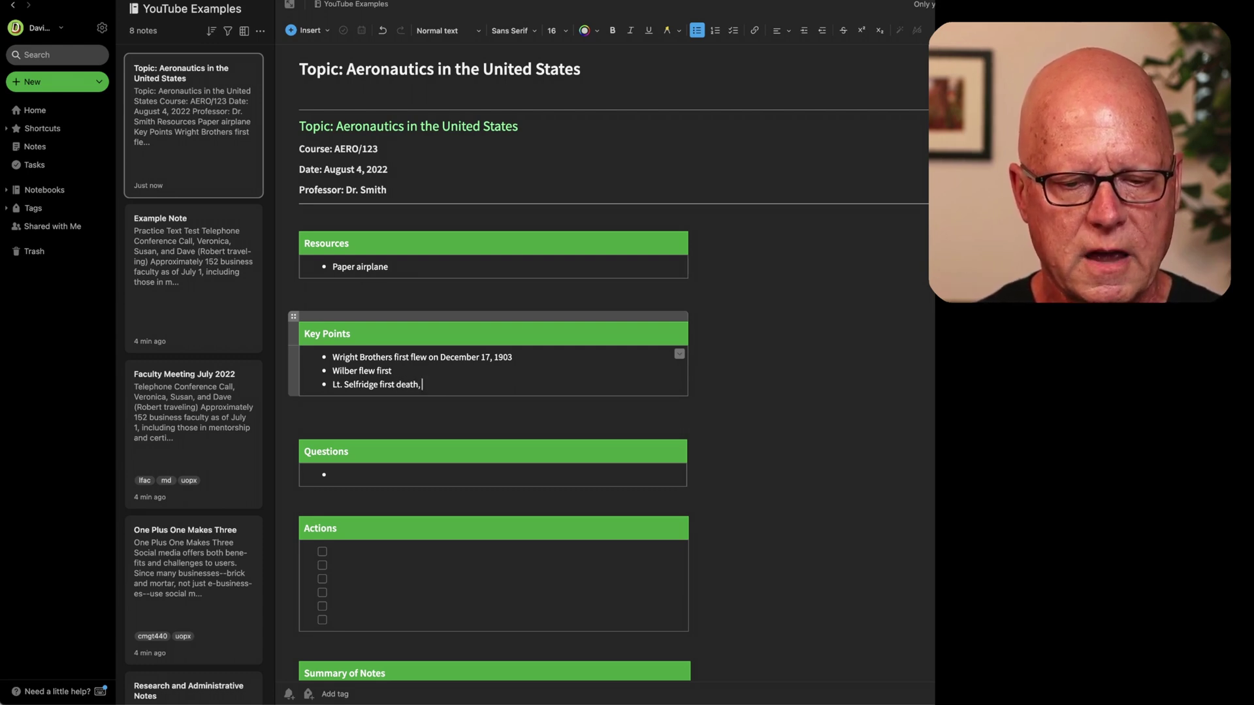
pyautogui.write('College Pa')
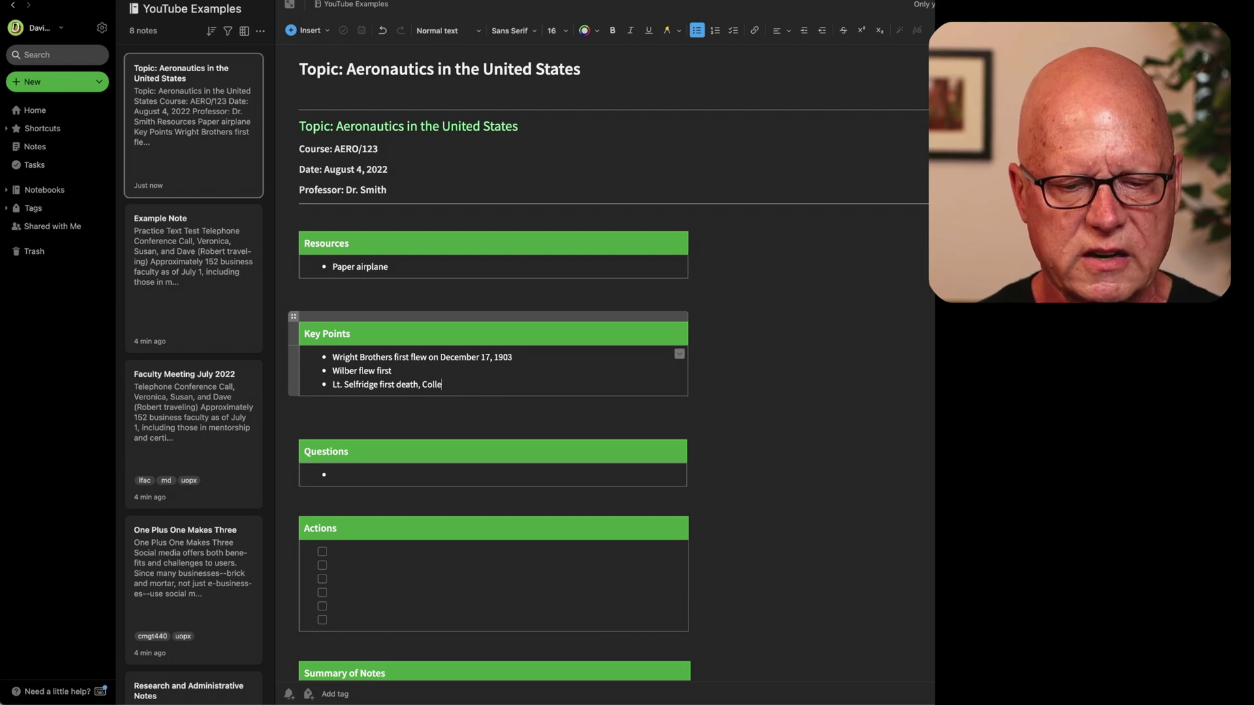
pyautogui.write(', Maryland')
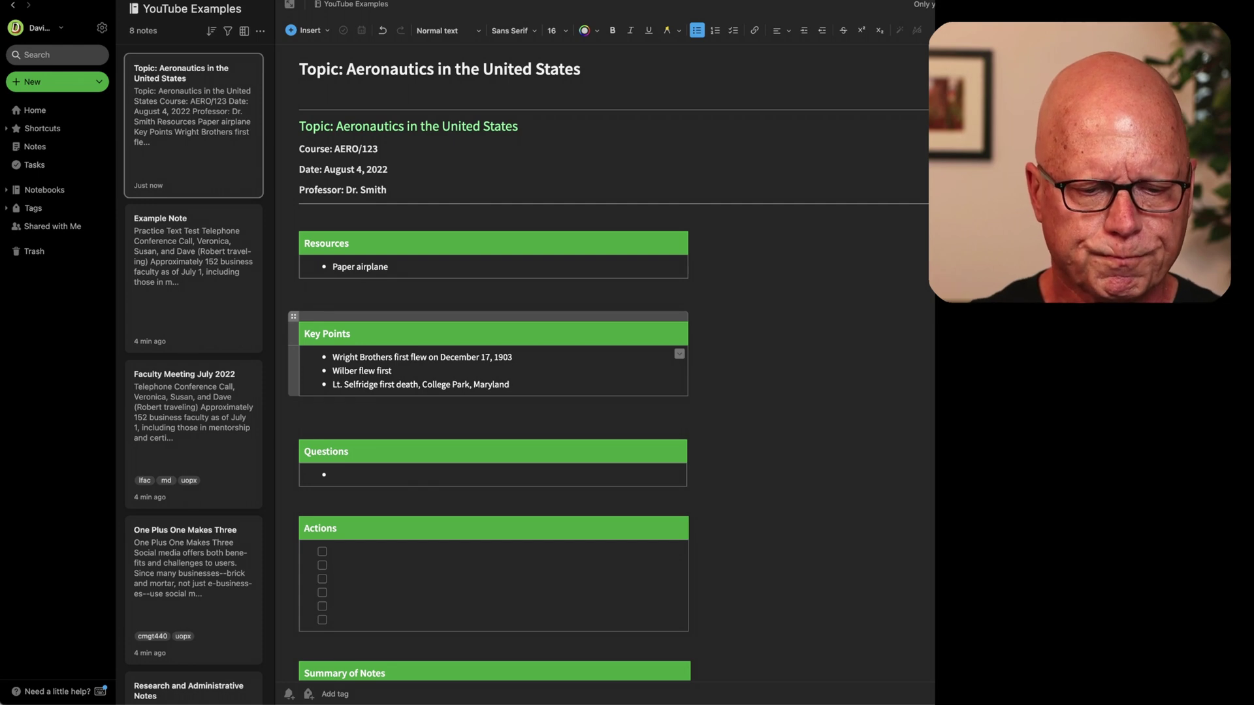
# Add "How did the Wright Flyer turn?" as the first bullet in the Questions table
pyautogui.click(359, 476)
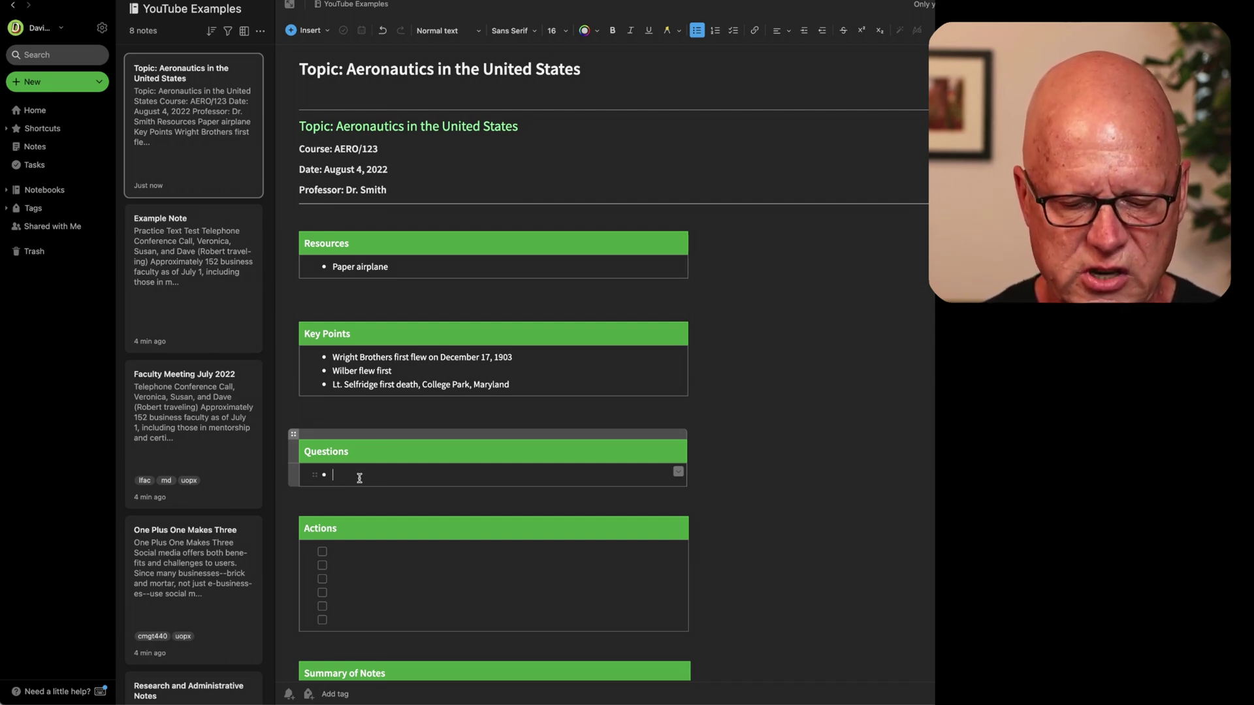
pyautogui.write('How did the')
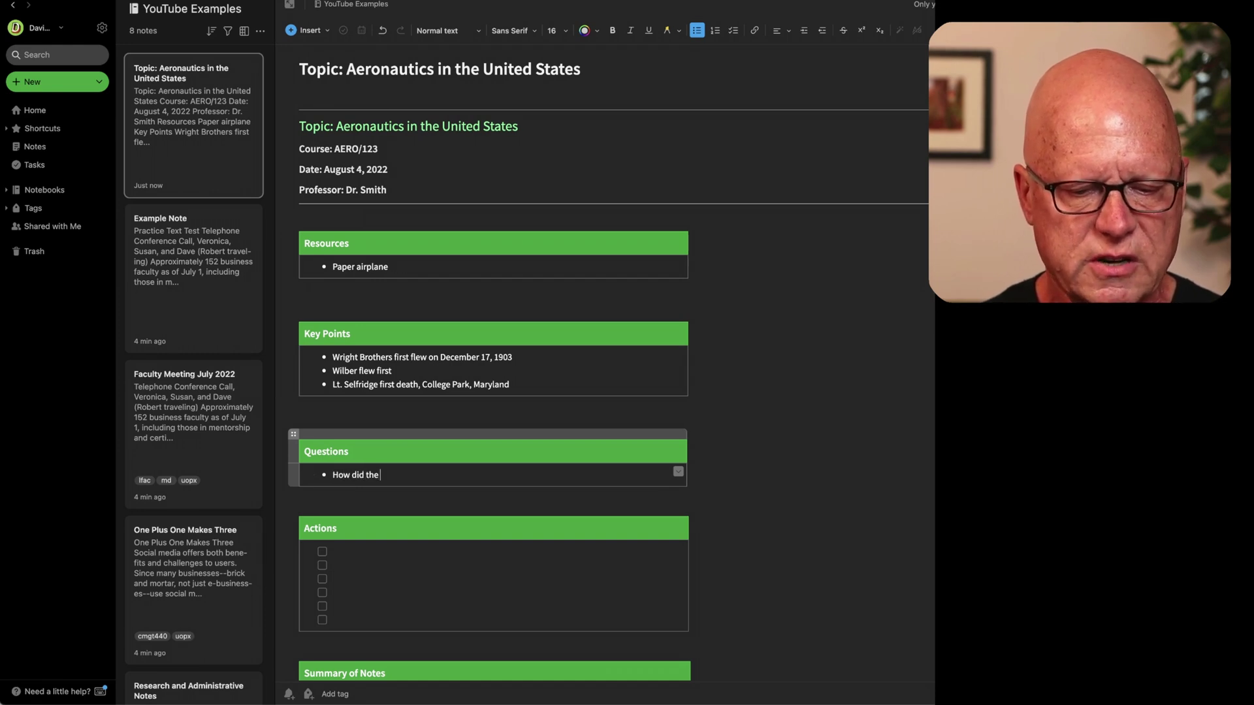
pyautogui.write(' Wri')
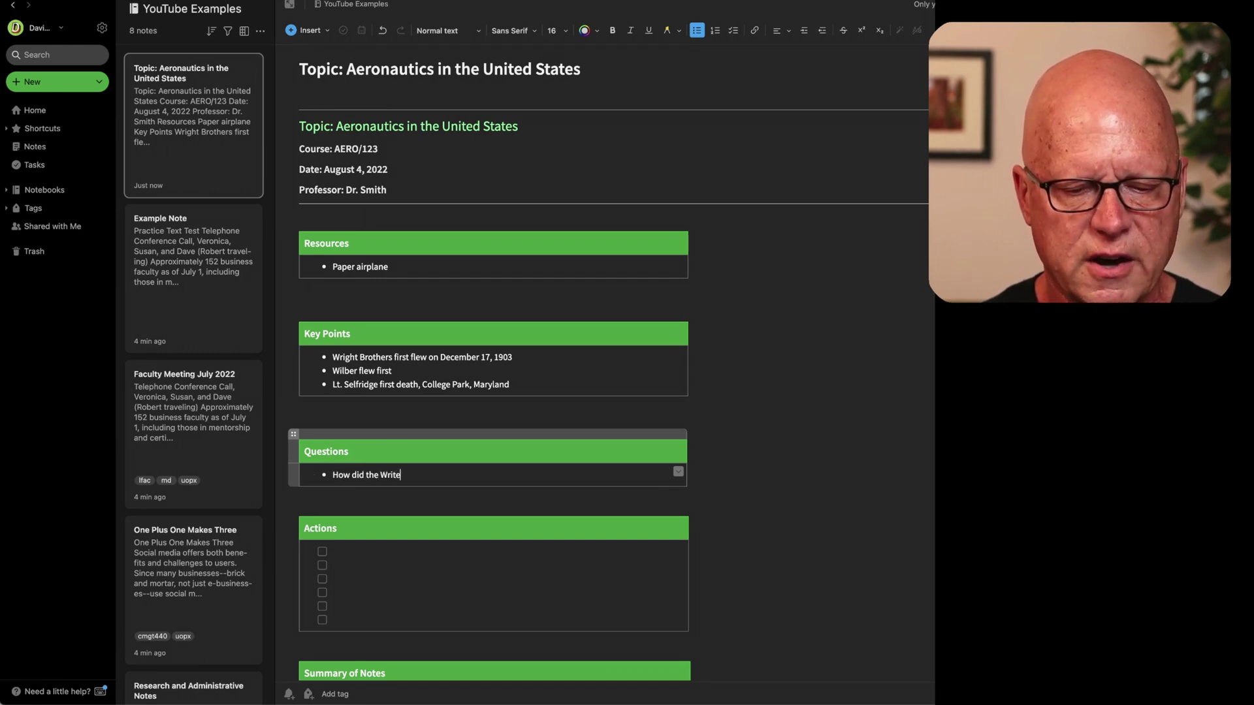
pyautogui.write('ght Fl')
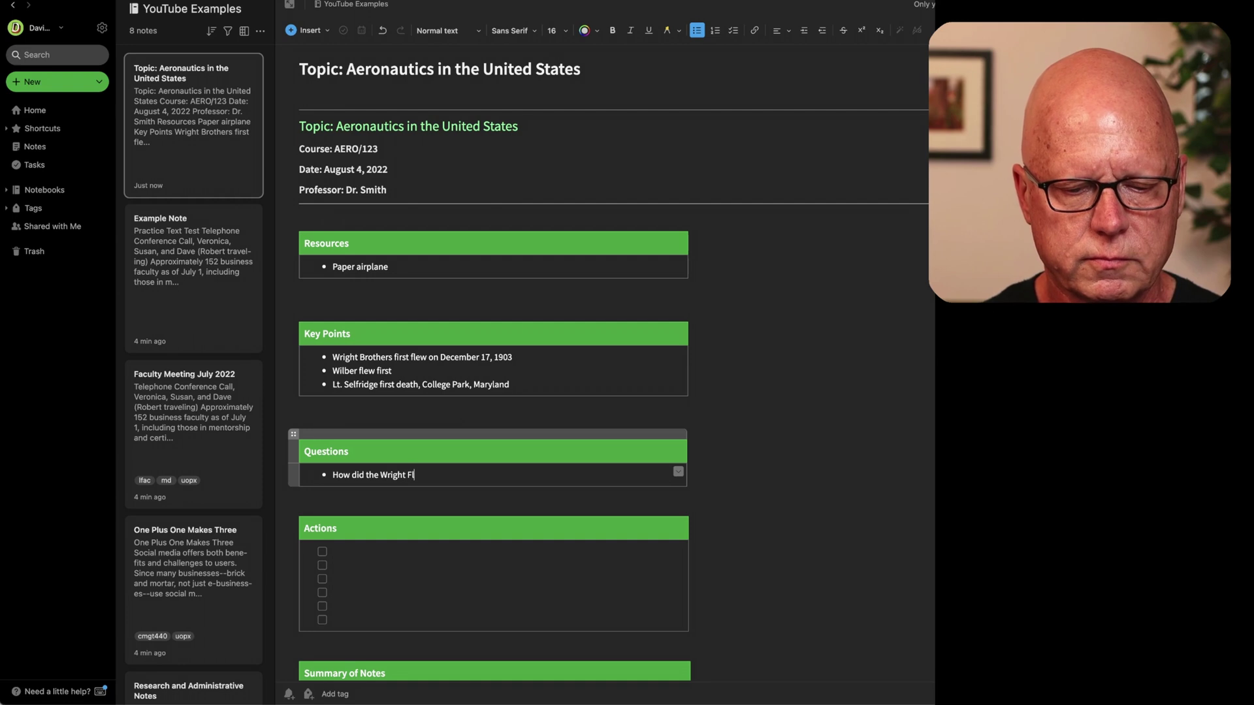
pyautogui.write('yer')
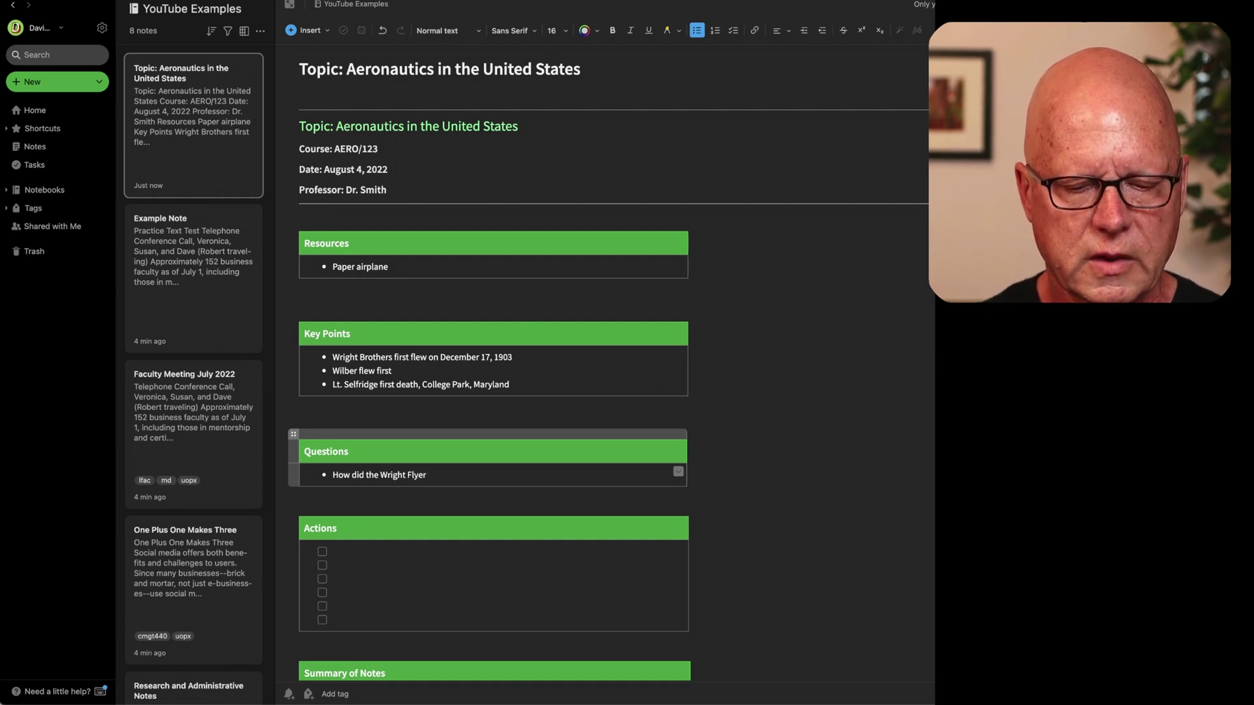
pyautogui.write(' turn?')
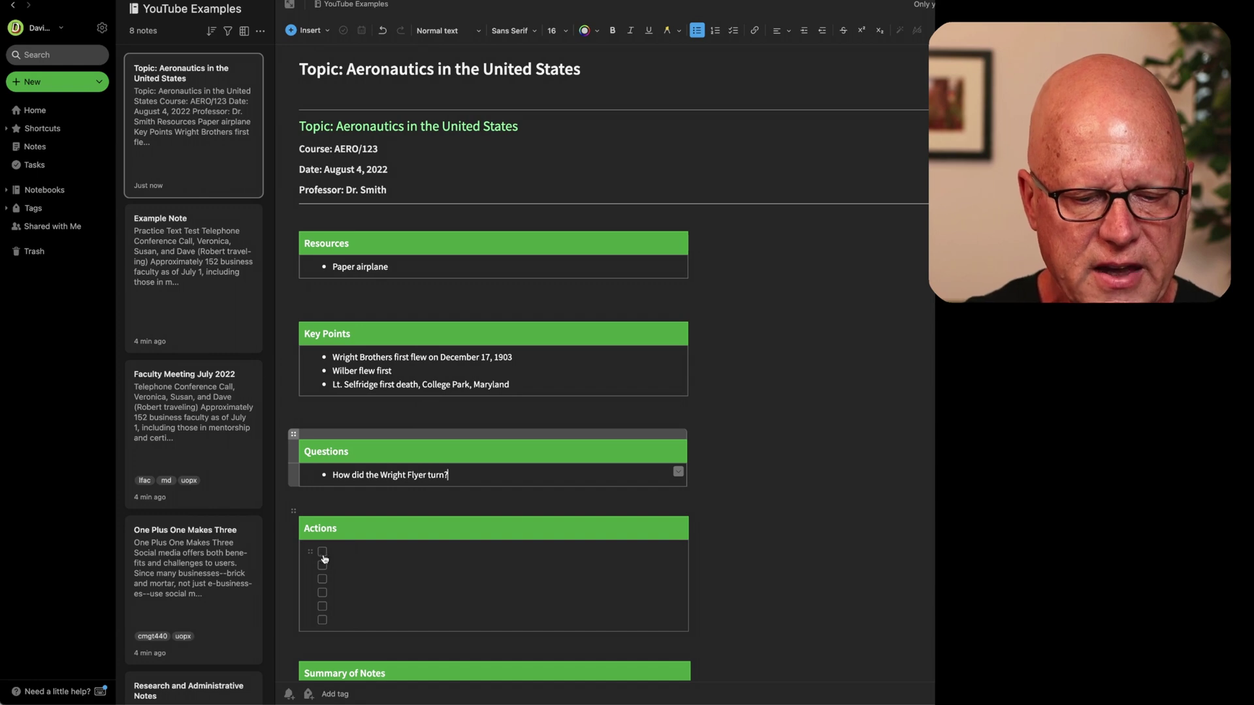
# Enter "Item 1" and "Item 2" in the first two Actions checkboxes and mark Item 1 as done
pyautogui.click(382, 551)
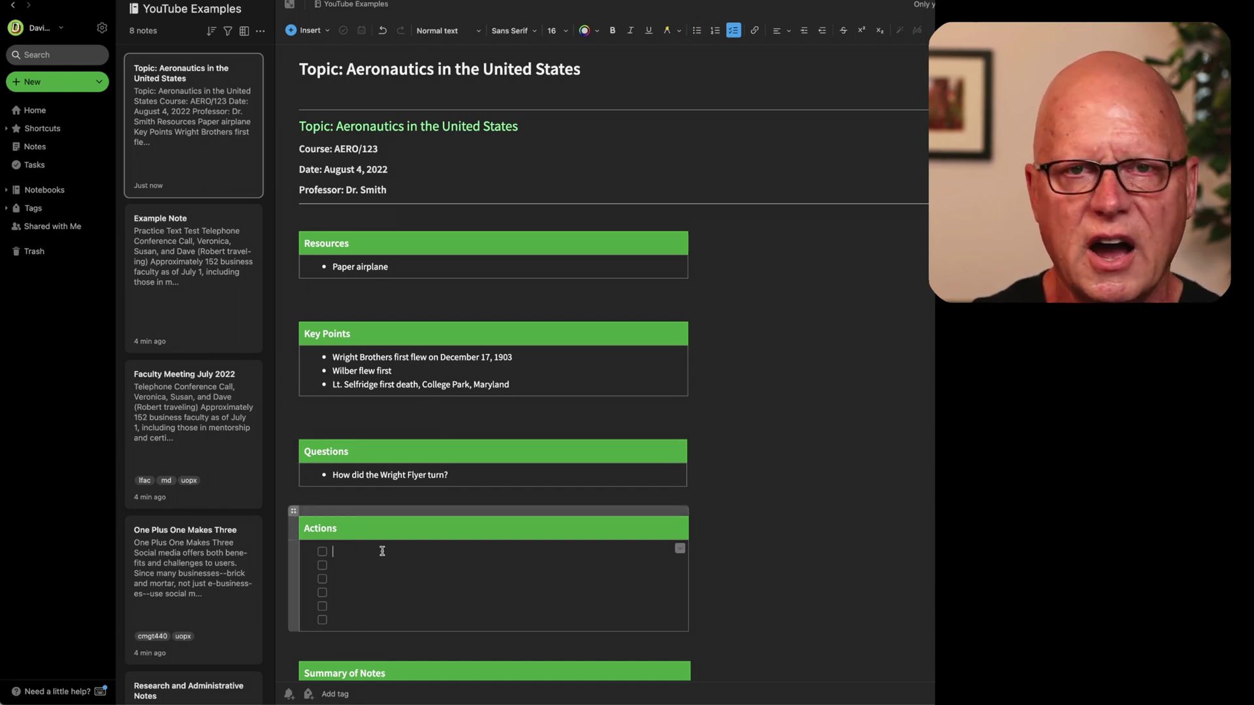
pyautogui.write('Item 1 ')
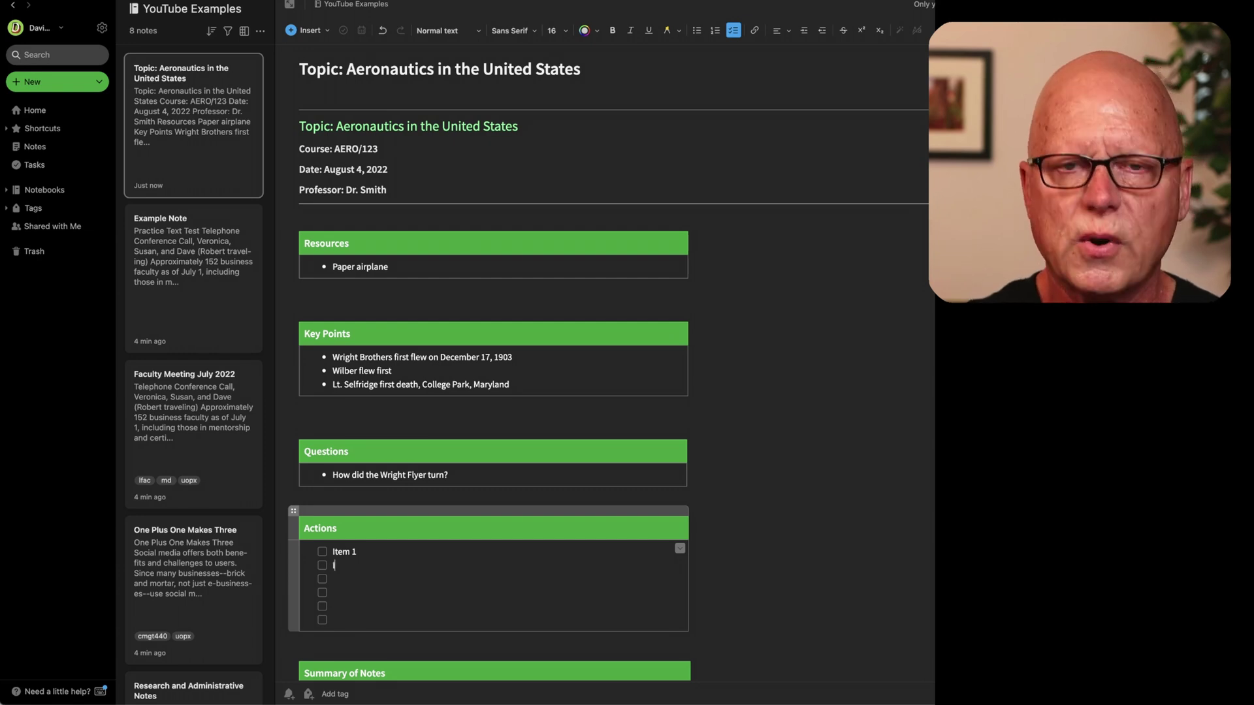
pyautogui.write('Item 2')
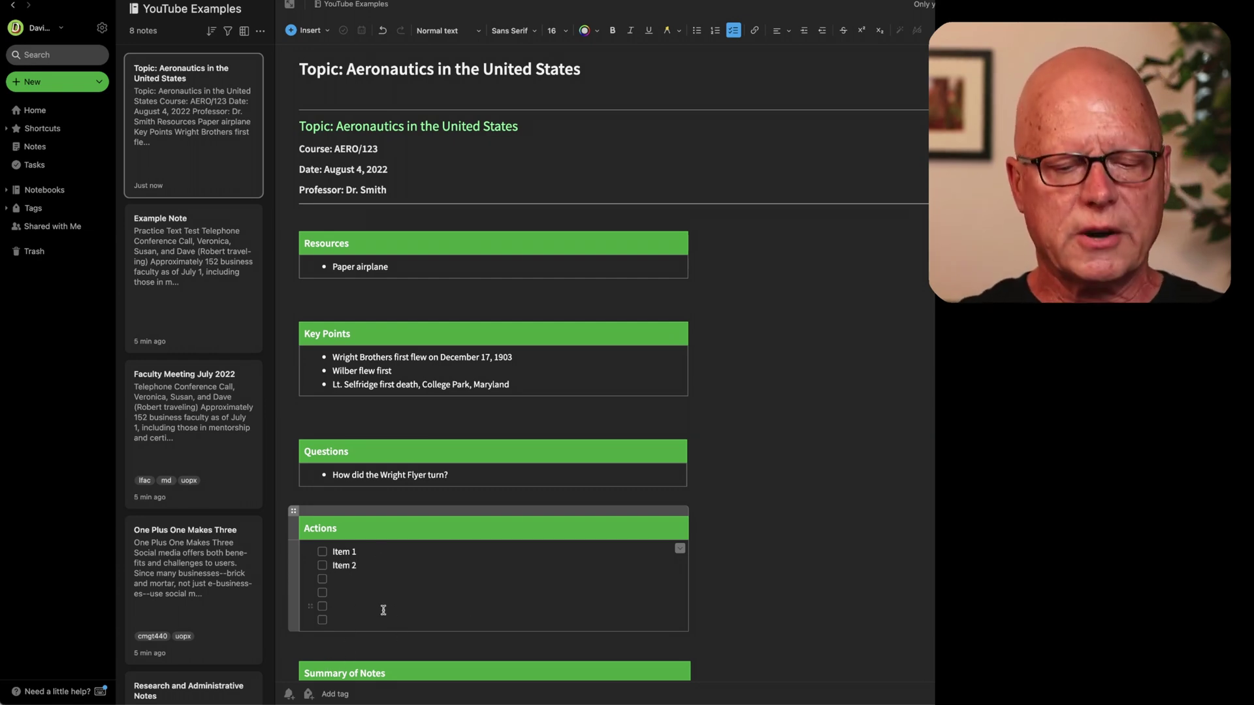
pyautogui.click(323, 553)
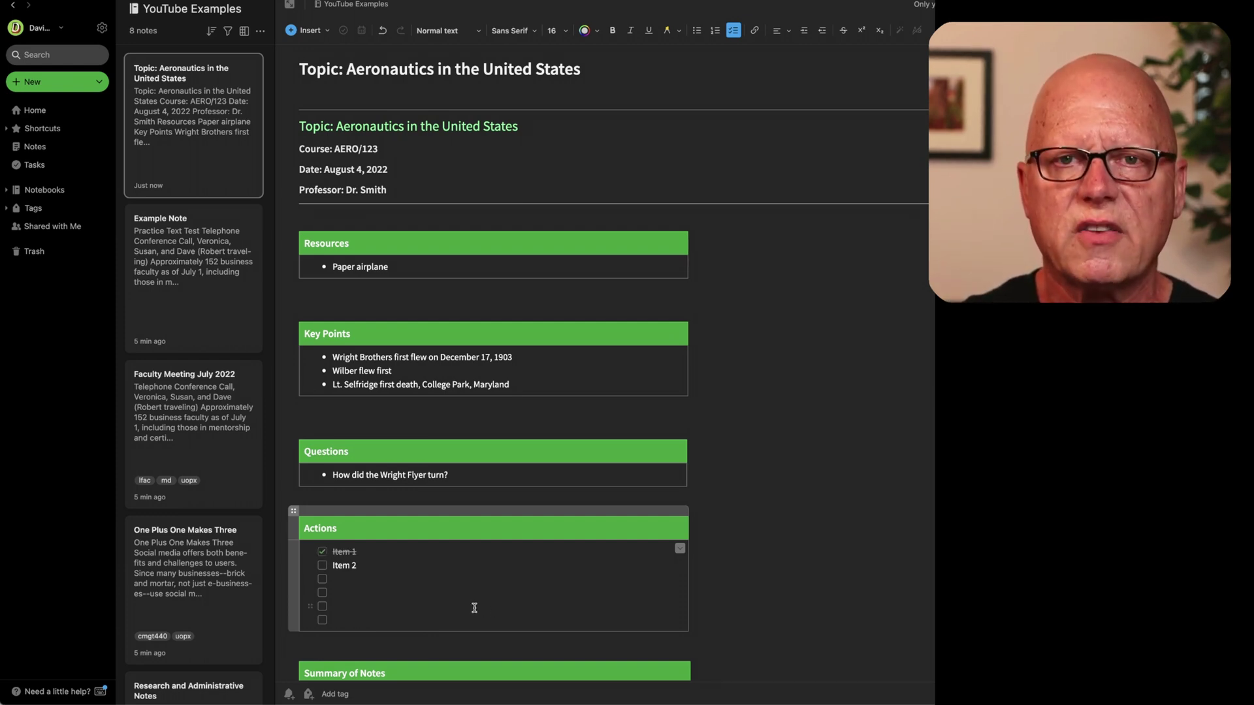
pyautogui.scroll(-2, 462, 583)
pyautogui.click(422, 635)
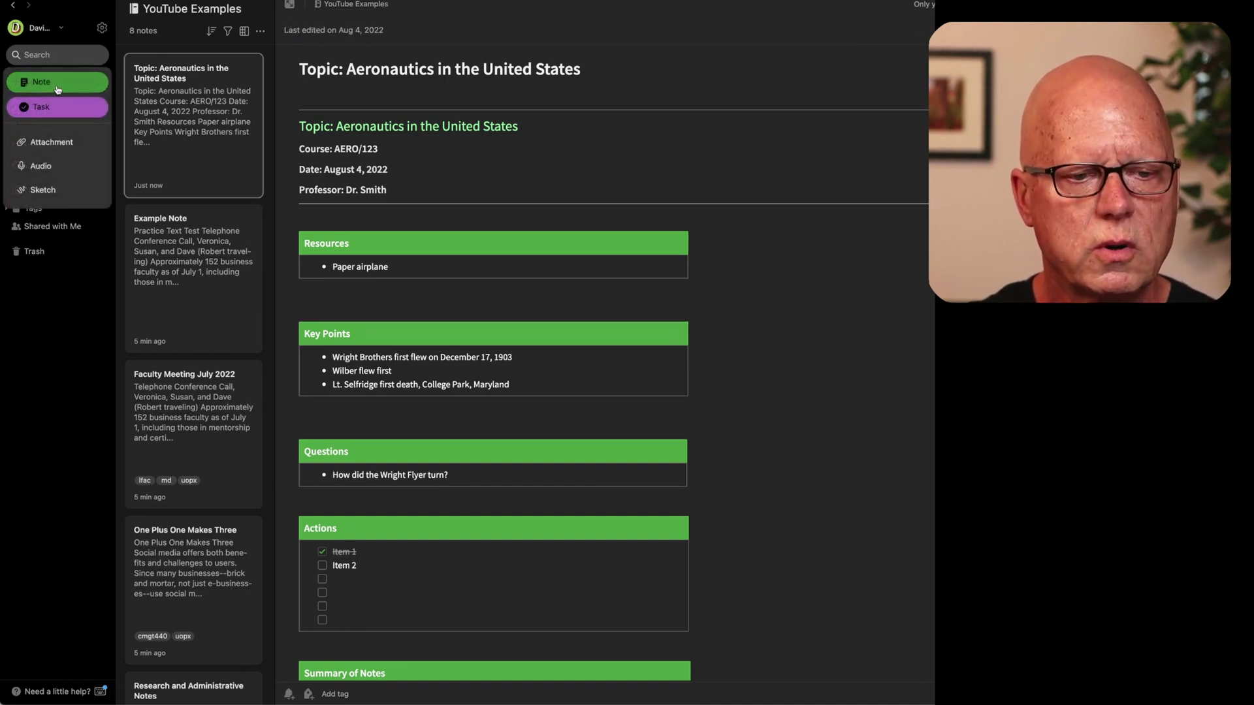
# Create a new note from the saved Dorm Checklist template
pyautogui.click(58, 87)
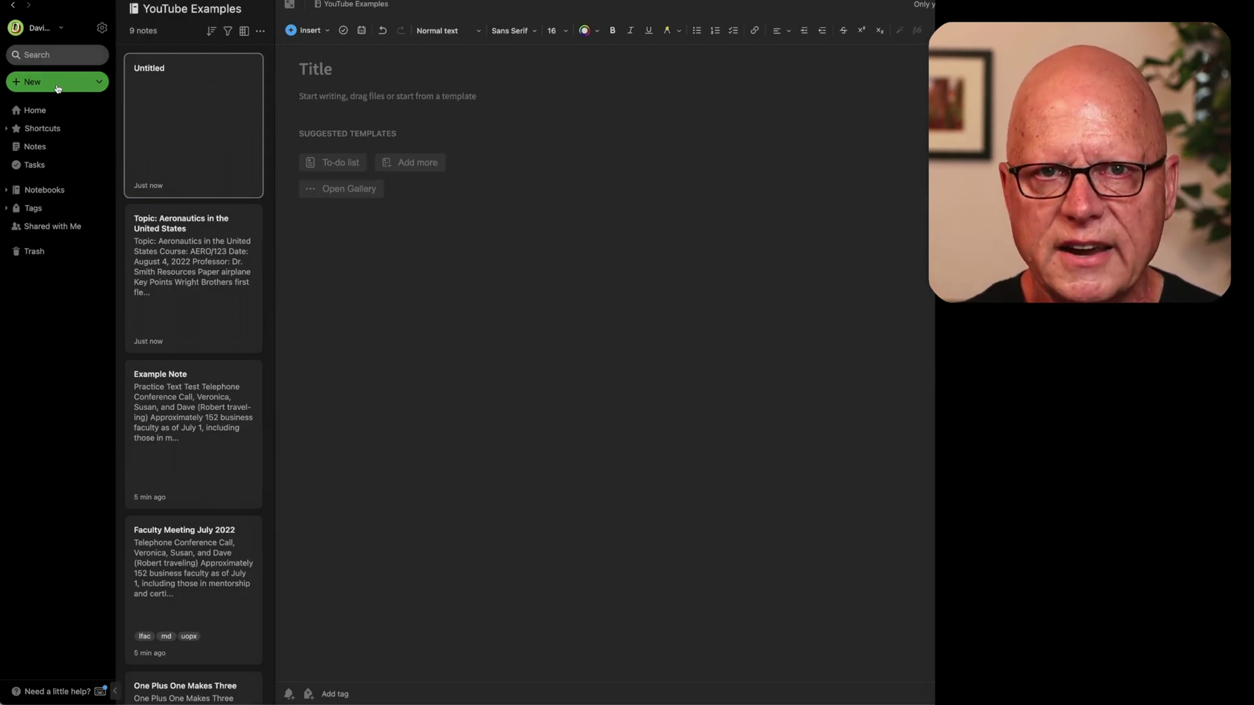
pyautogui.click(358, 192)
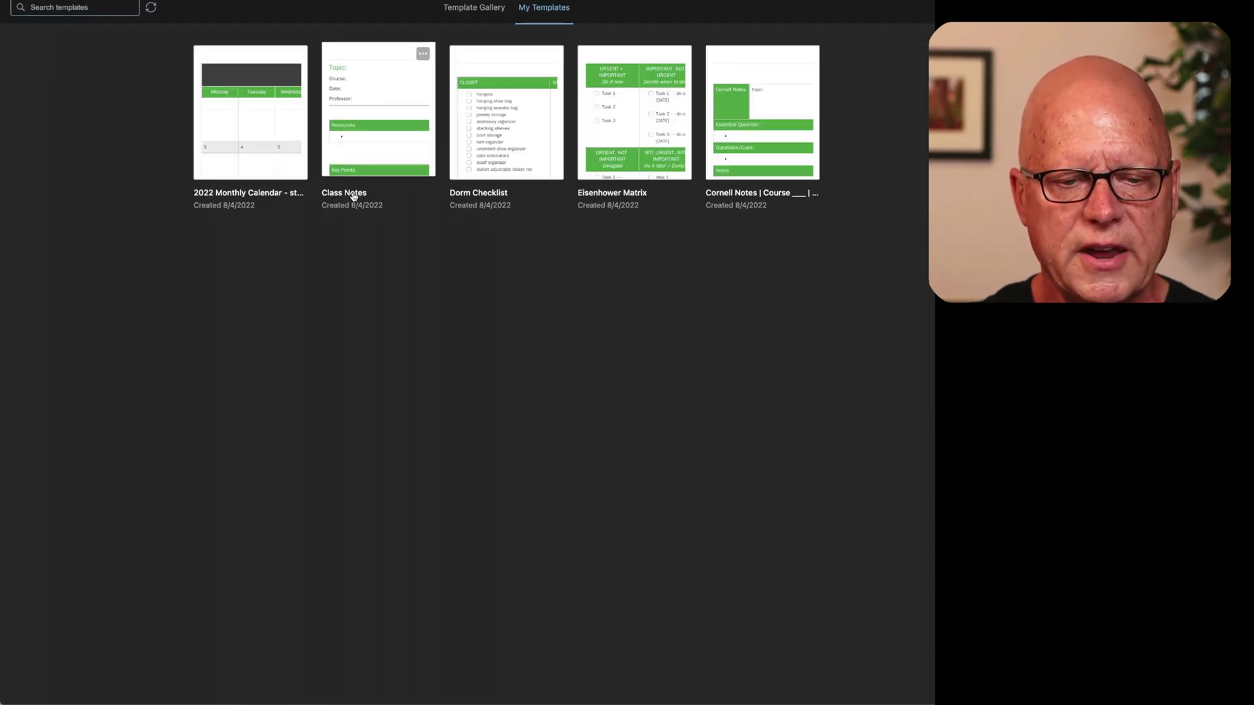
pyautogui.click(503, 156)
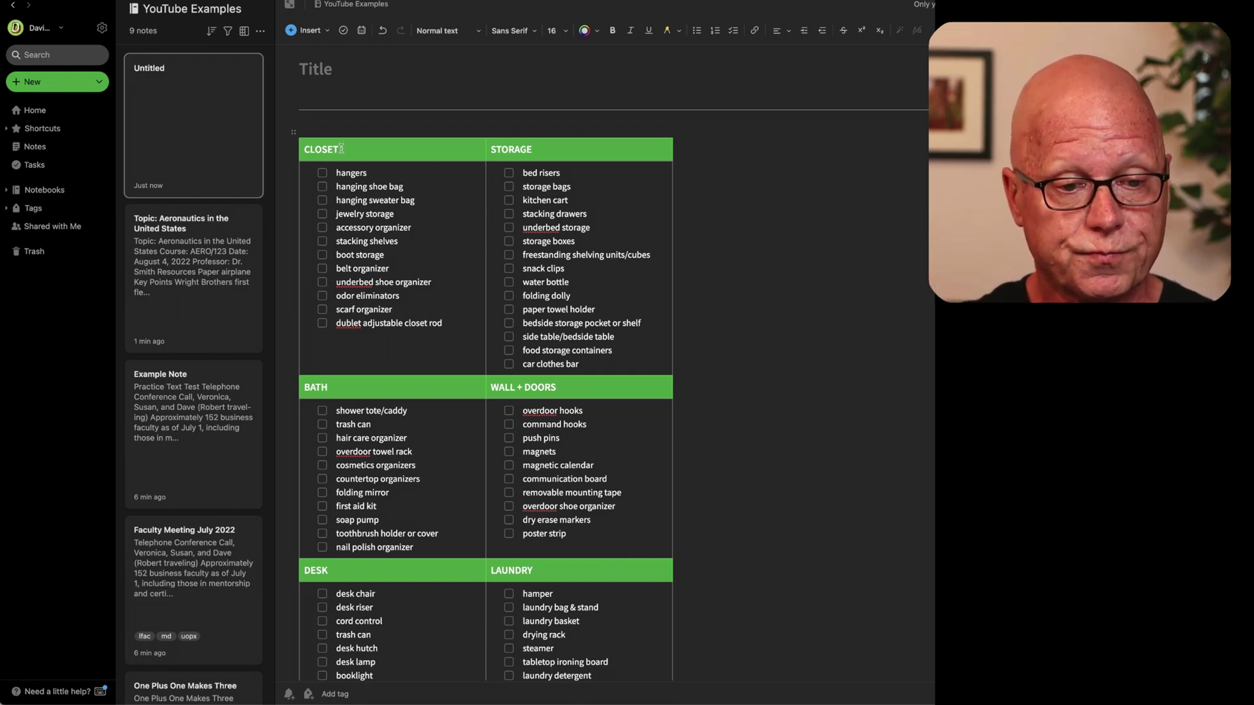
# Create another new note from the saved Eisenhower Matrix template
pyautogui.click(49, 83)
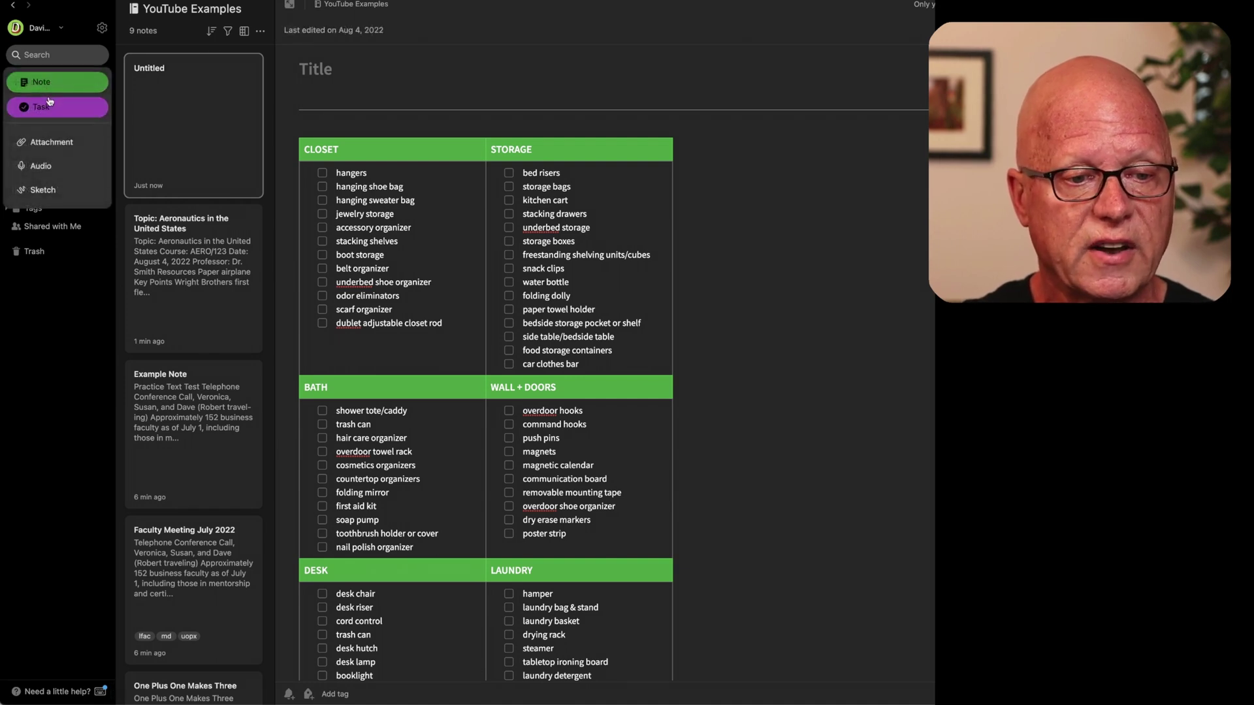
pyautogui.click(49, 82)
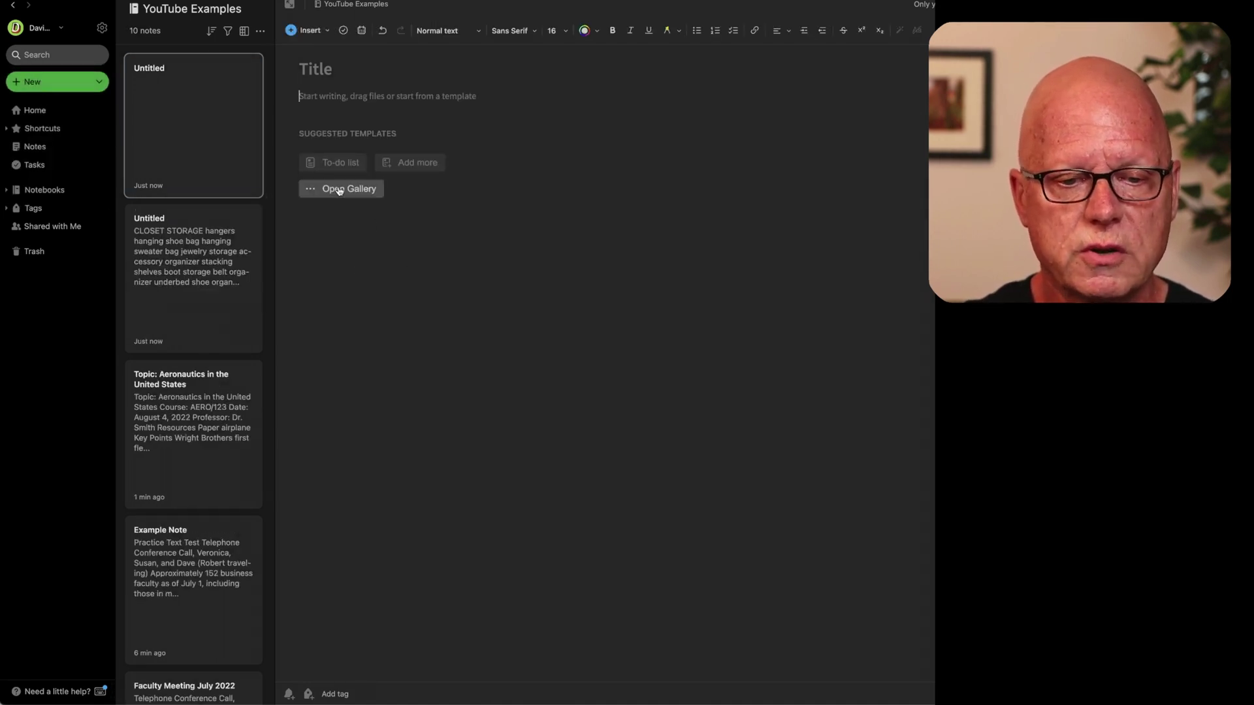
pyautogui.click(331, 188)
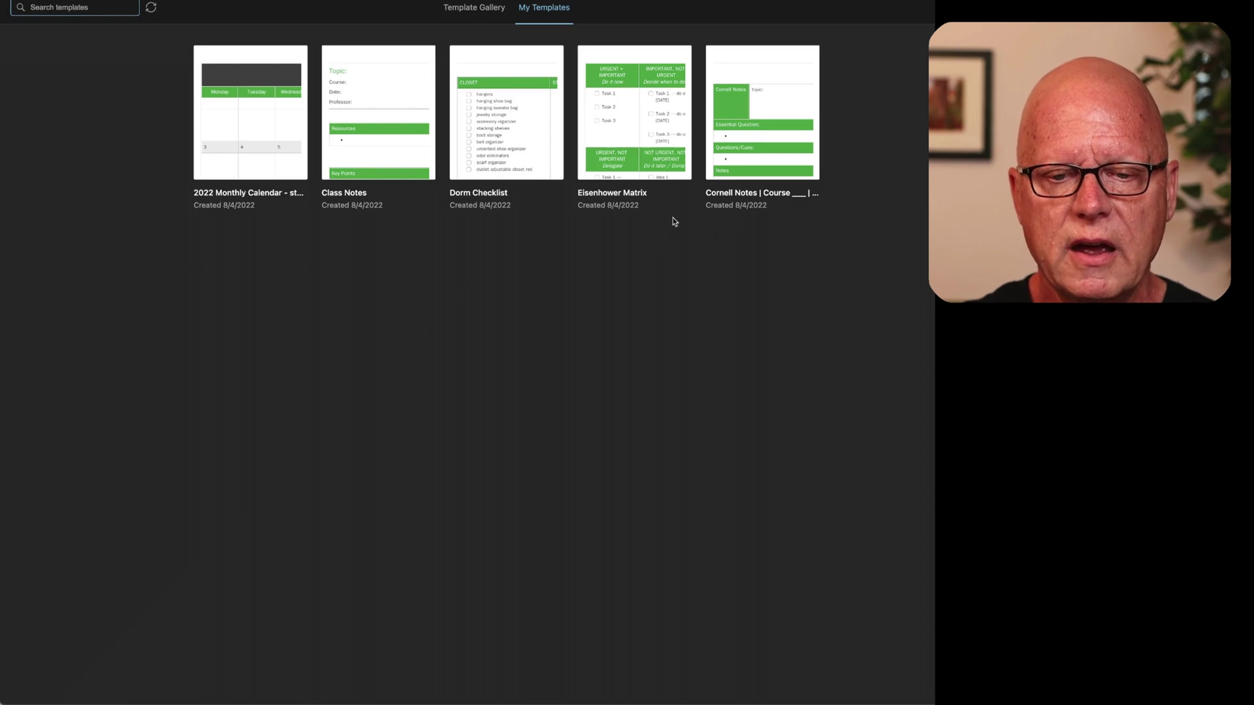
pyautogui.click(675, 135)
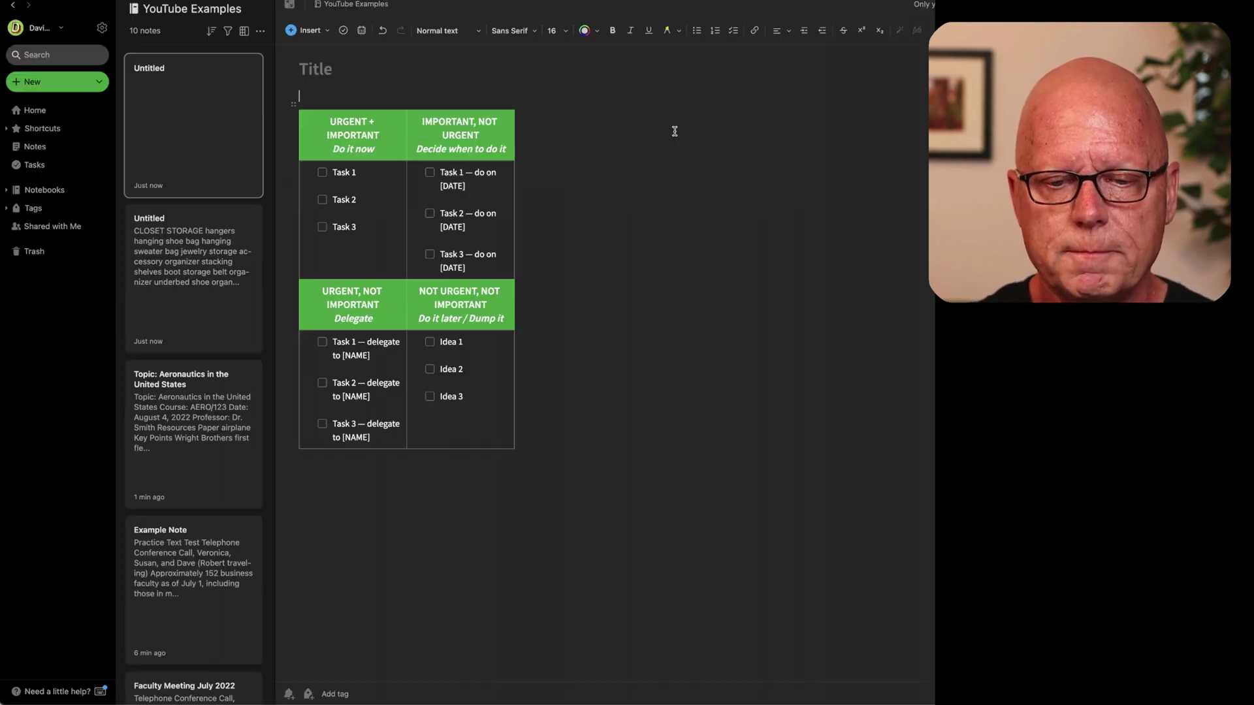
# Widen both columns of the Eisenhower Matrix table so that each heading and task fits on one line
pyautogui.tripleClick(512, 254)
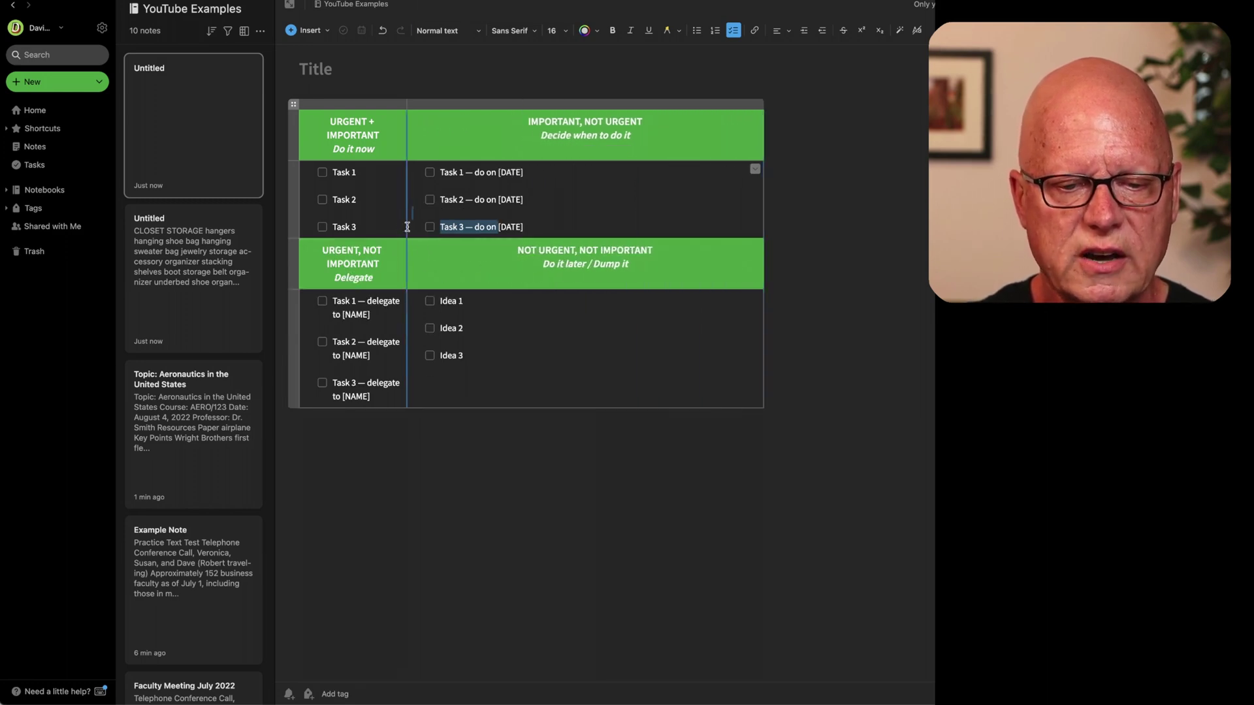
pyautogui.moveTo(407, 227); pyautogui.dragTo(592, 235)
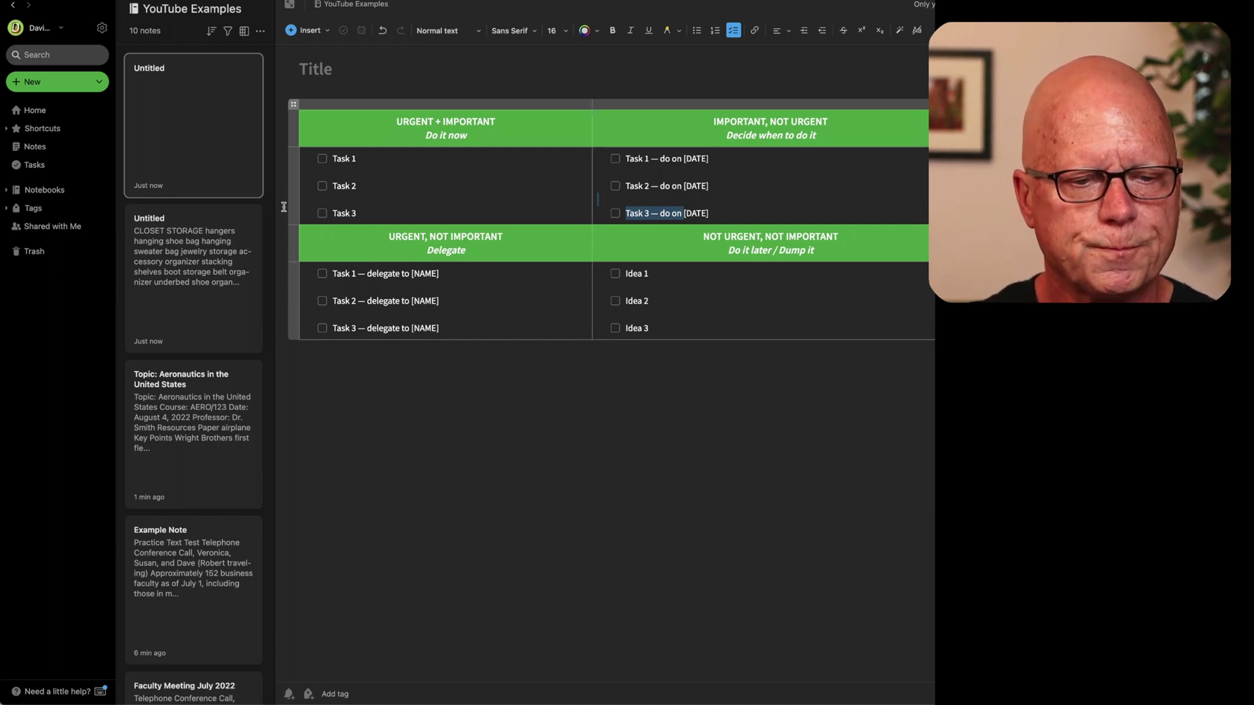
# Create a new note from the 2022 Monthly Calendar template and view its February 2022 page
pyautogui.click(50, 92)
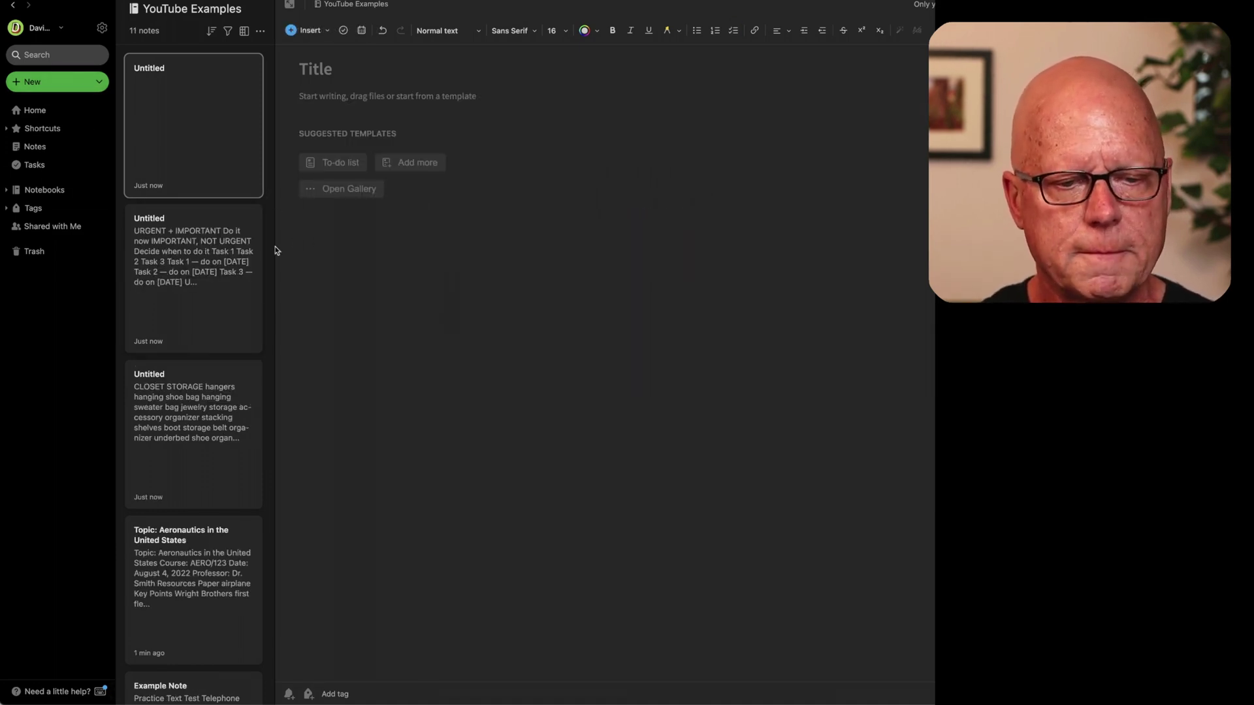
pyautogui.click(359, 189)
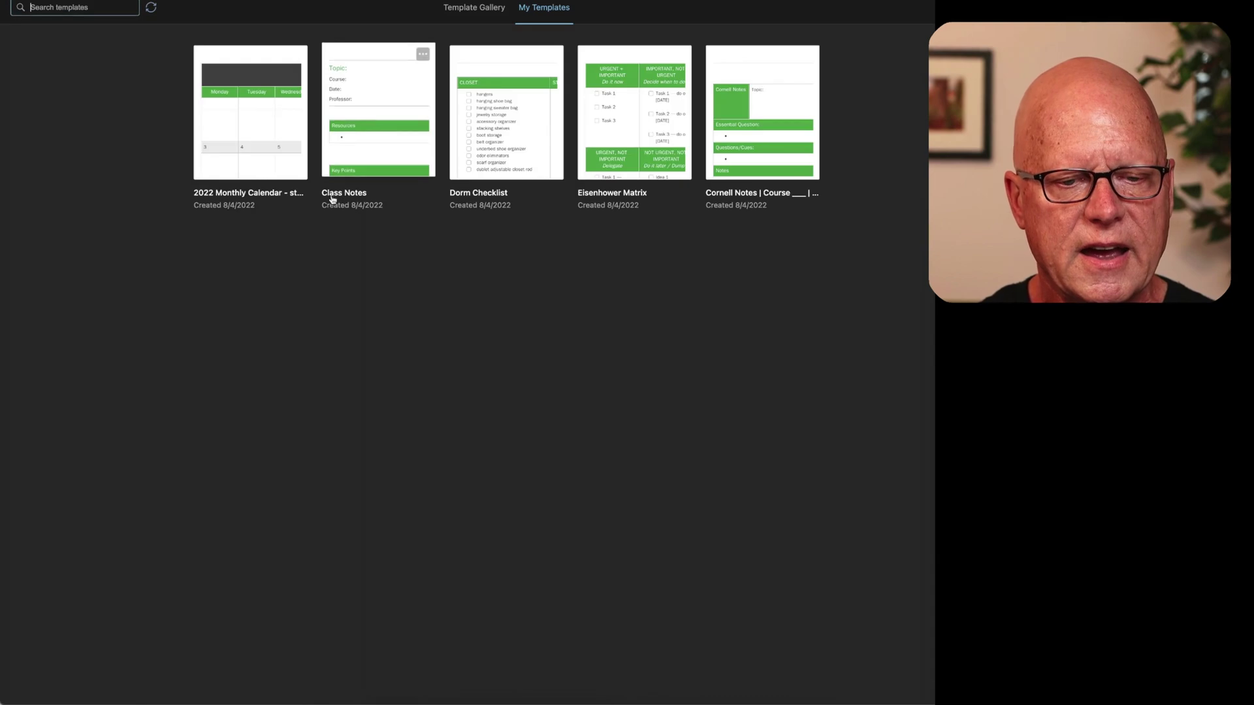
pyautogui.click(224, 155)
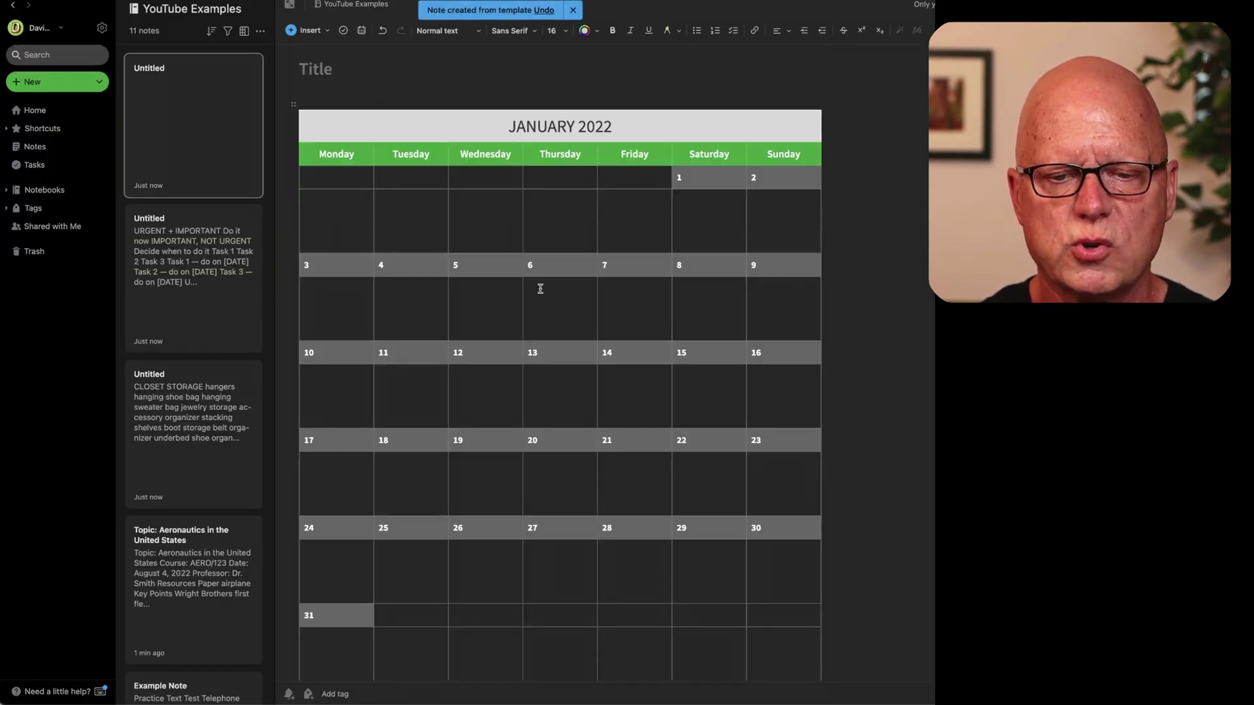
pyautogui.scroll(-10, 540, 289)
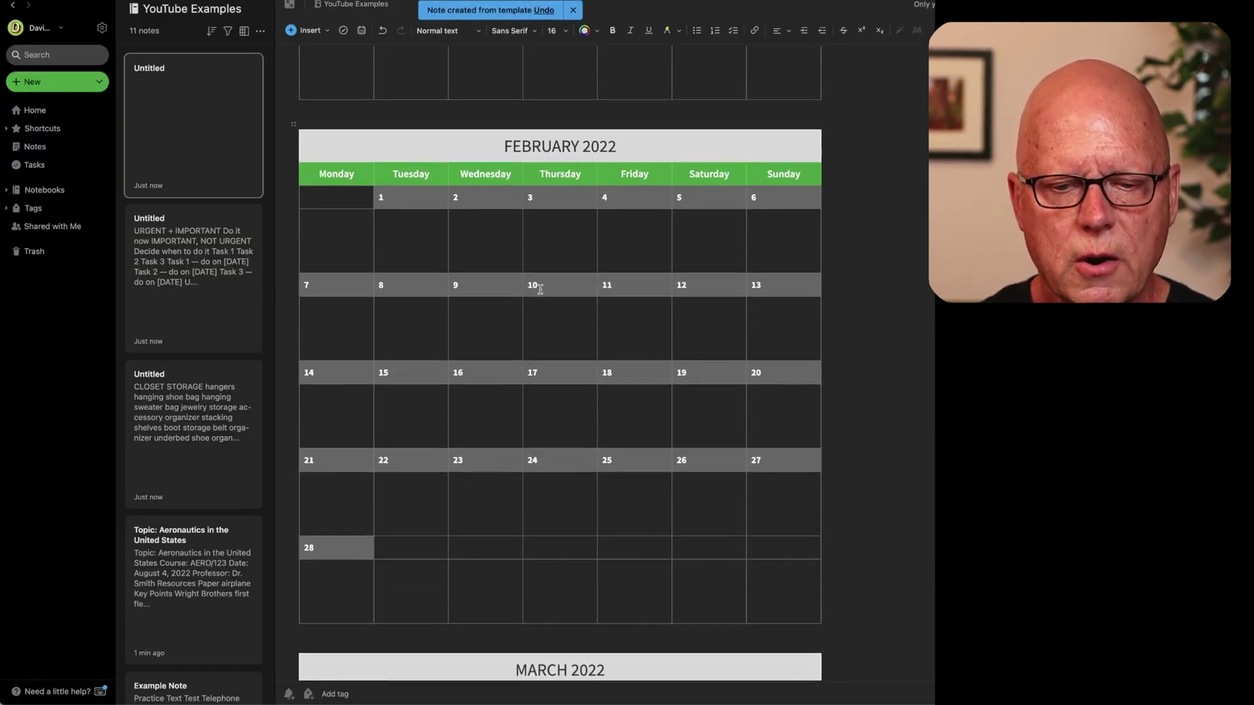
# Add the entry "9:00 ENG/123" under Monday, August 22 in the 2022 calendar note
pyautogui.scroll(-20, 540, 288)
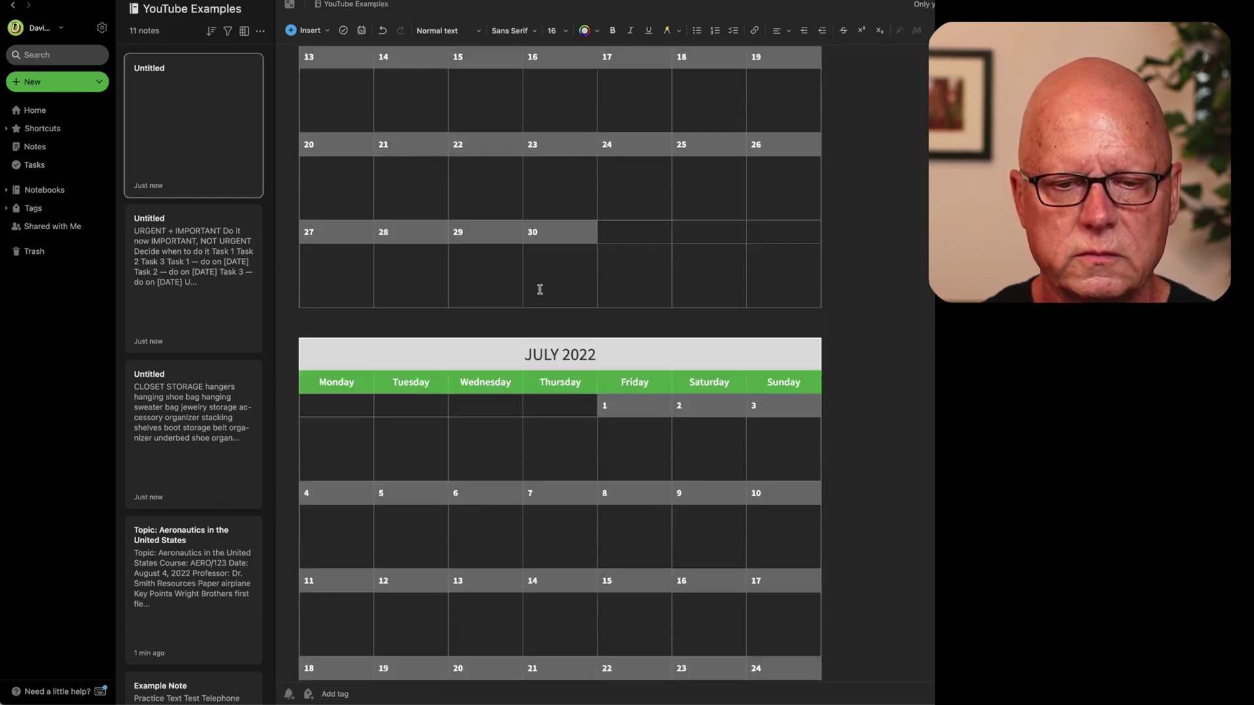
pyautogui.scroll(-12, 540, 288)
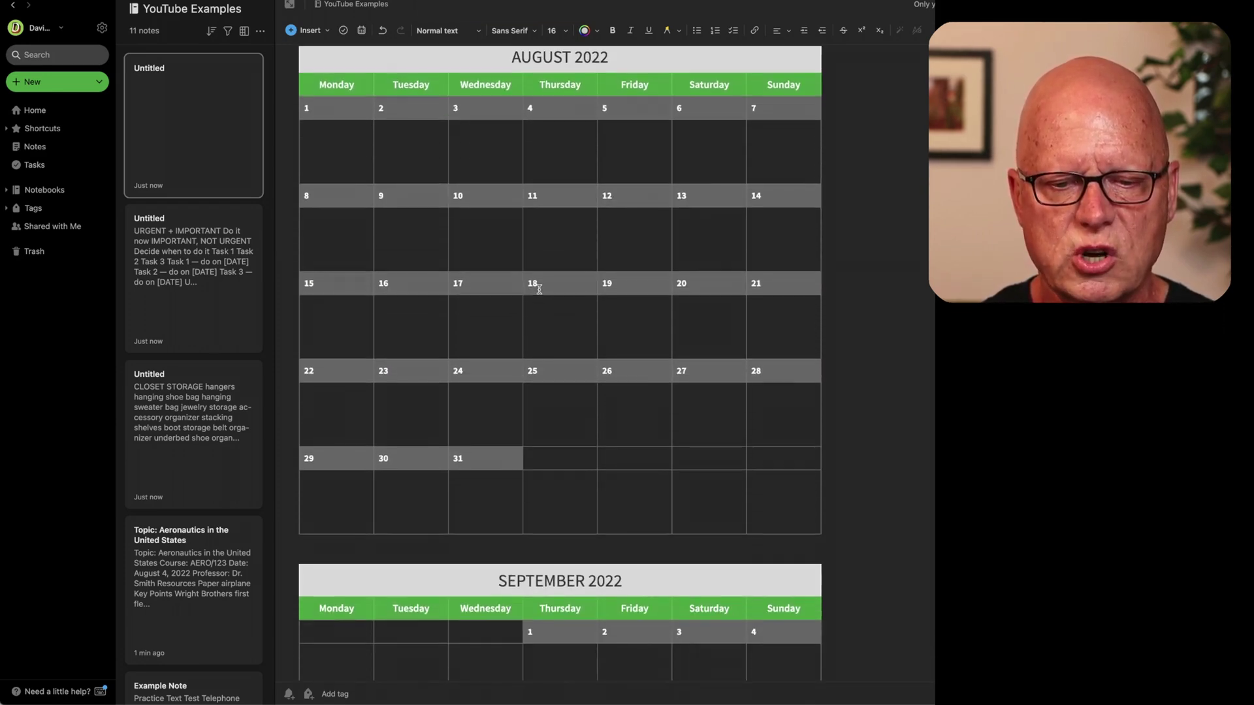
pyautogui.click(339, 420)
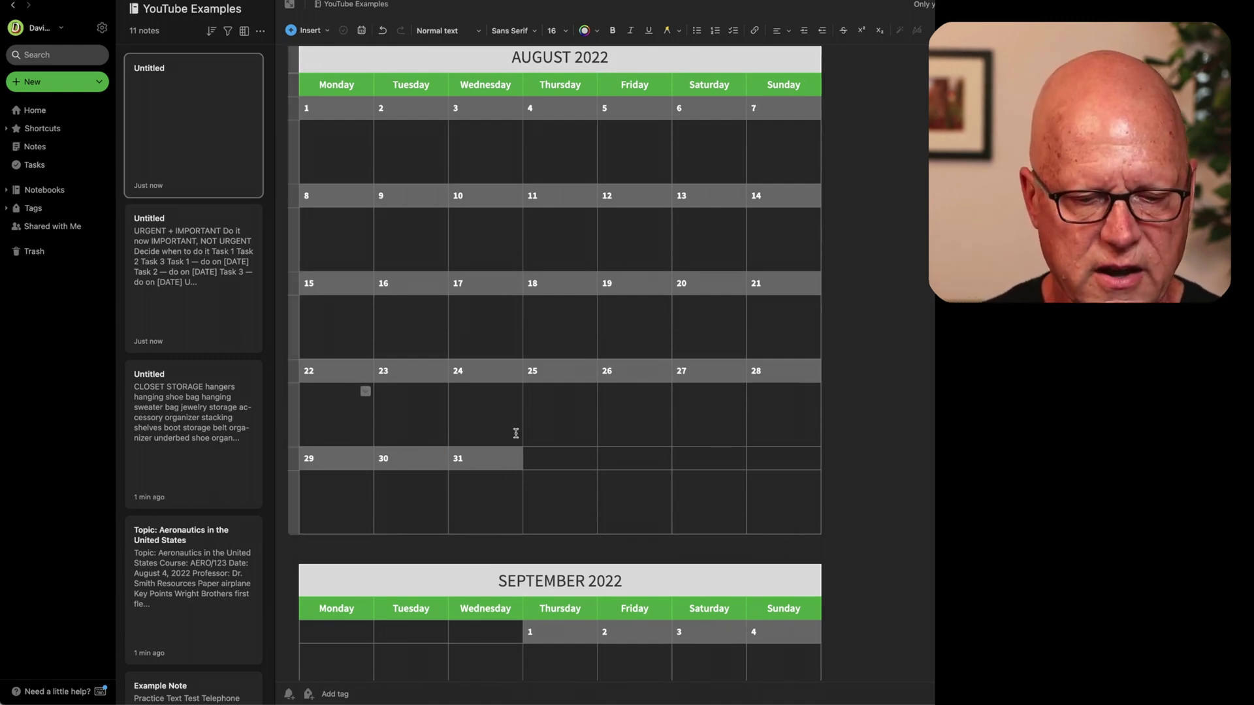
pyautogui.write('9:00')
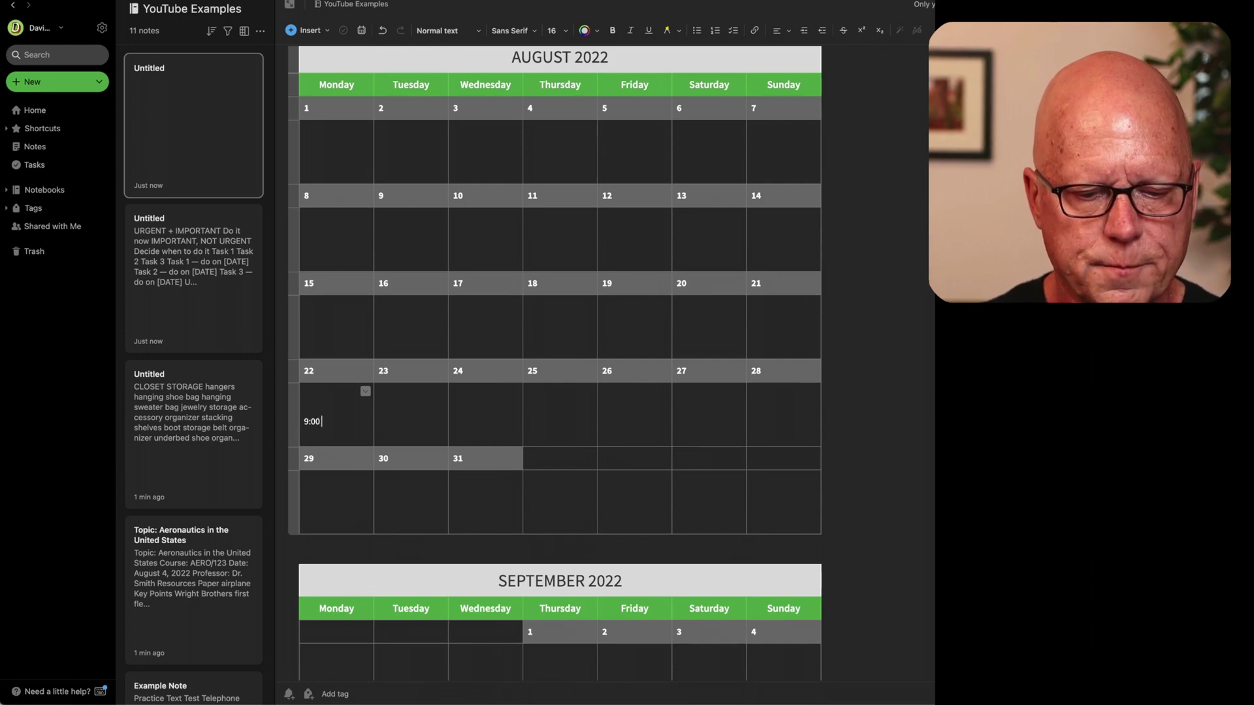
pyautogui.write(' ENG/12')
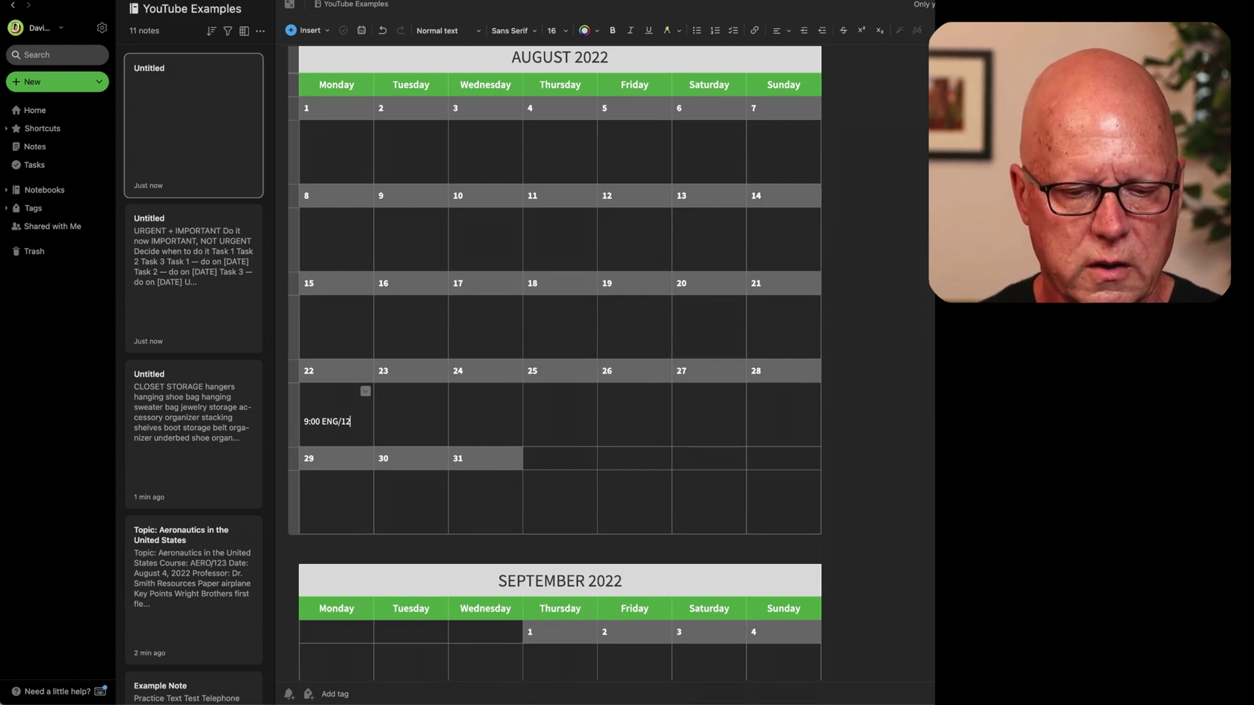
pyautogui.write('3')
pyautogui.press('Return')
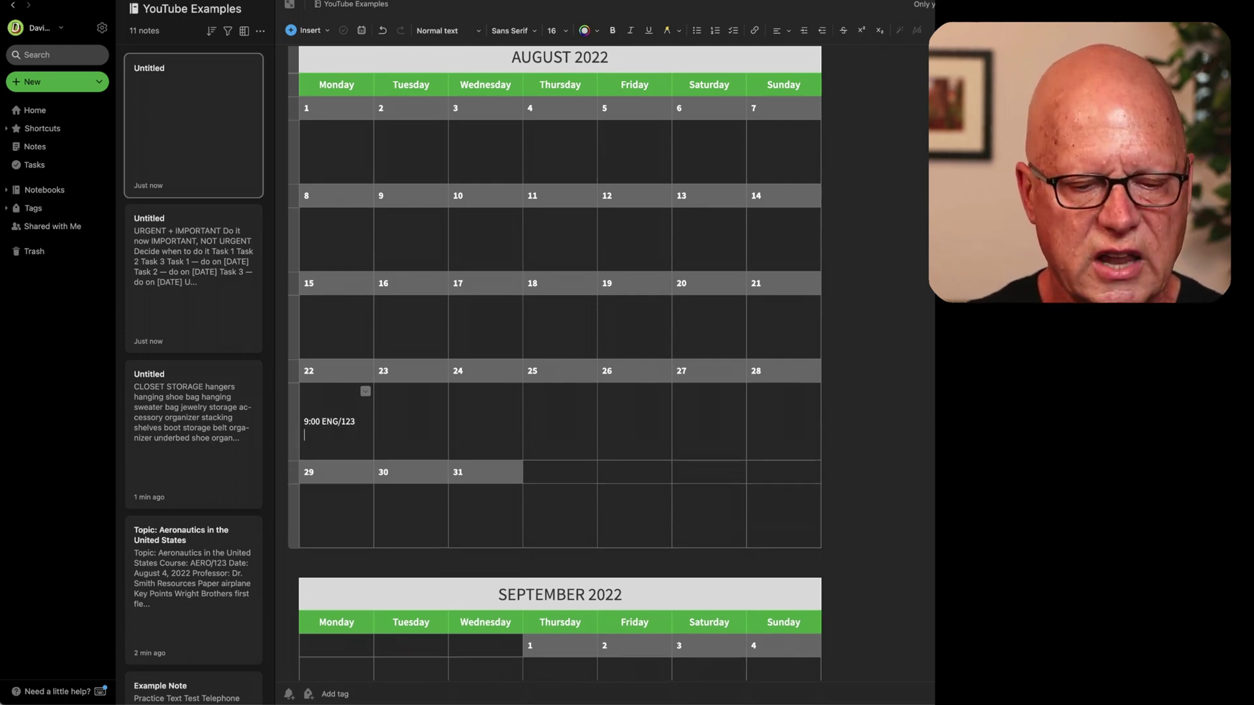
# Add the entries "11:00 HIST/123" and "13:00 ART/123" on separate lines below the first August 22 entry
pyautogui.write('11:00')
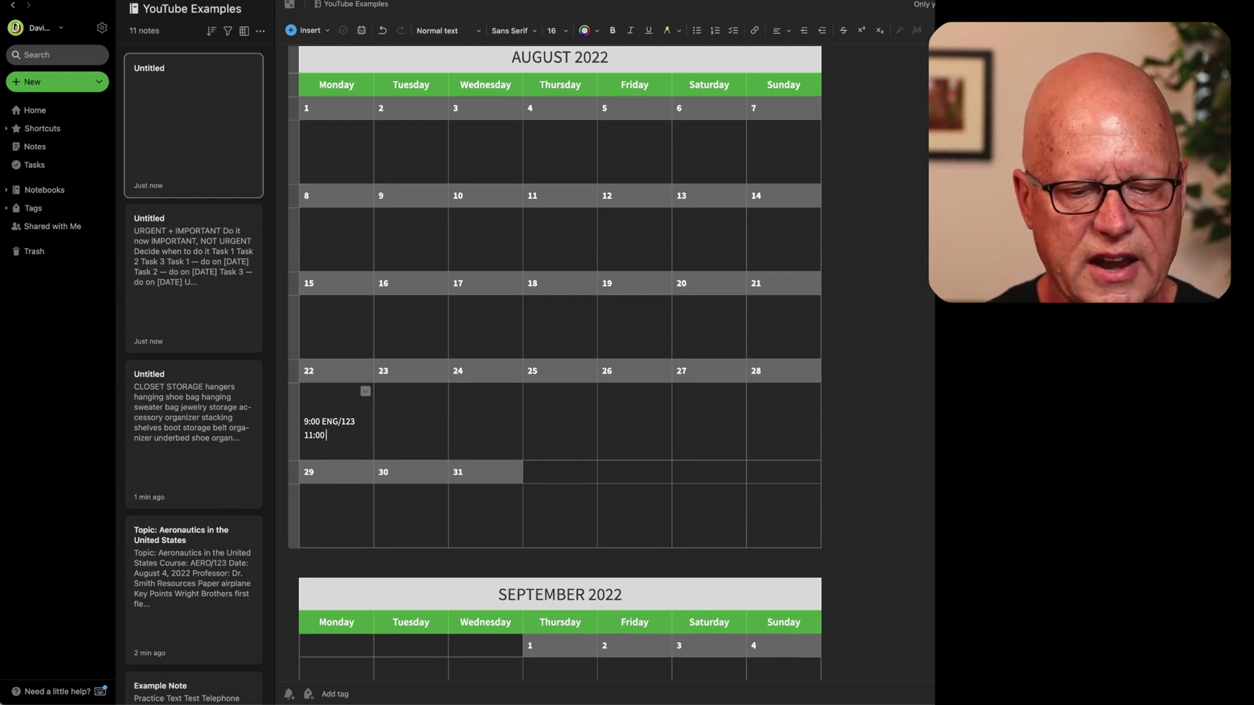
pyautogui.write(' HIST')
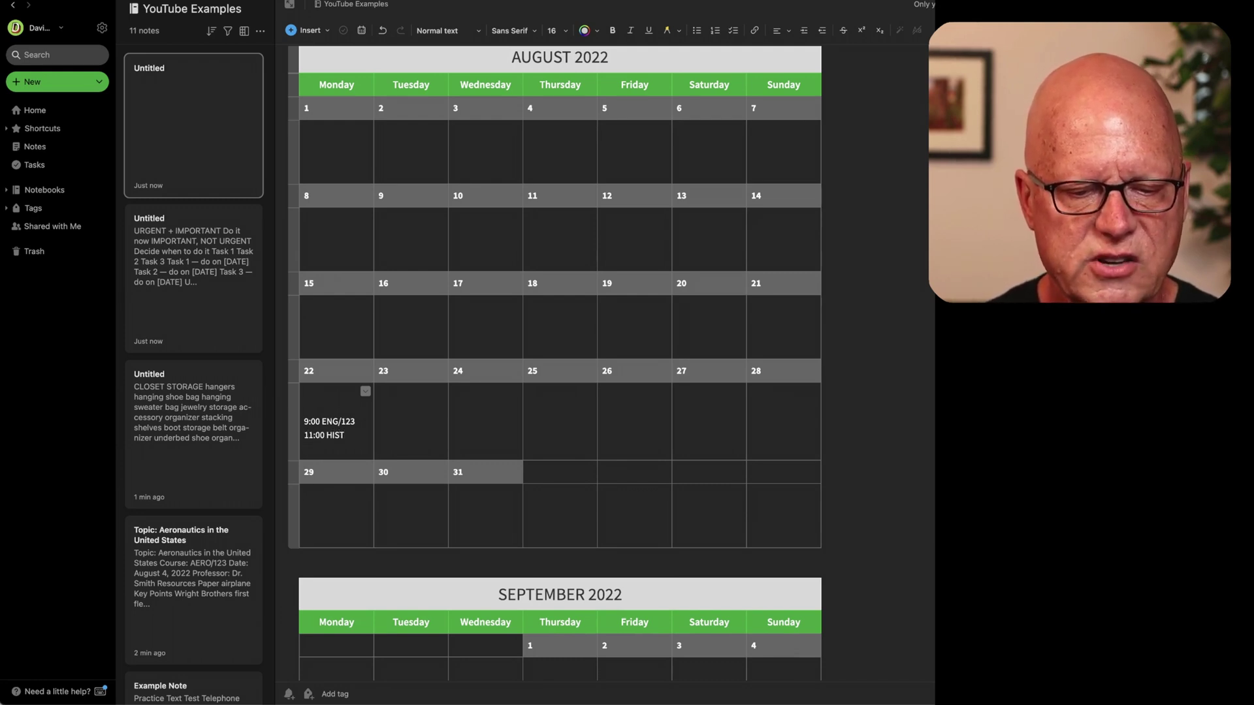
pyautogui.write('/123')
pyautogui.press('Return')
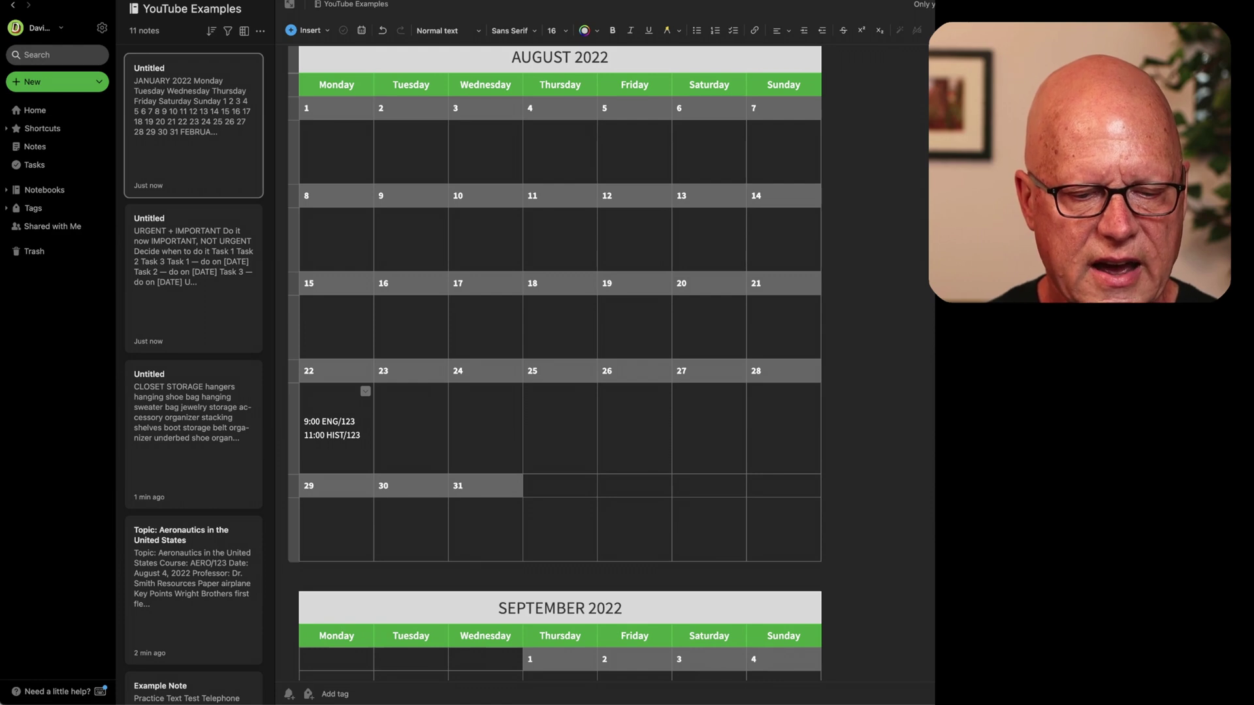
pyautogui.write('13:00')
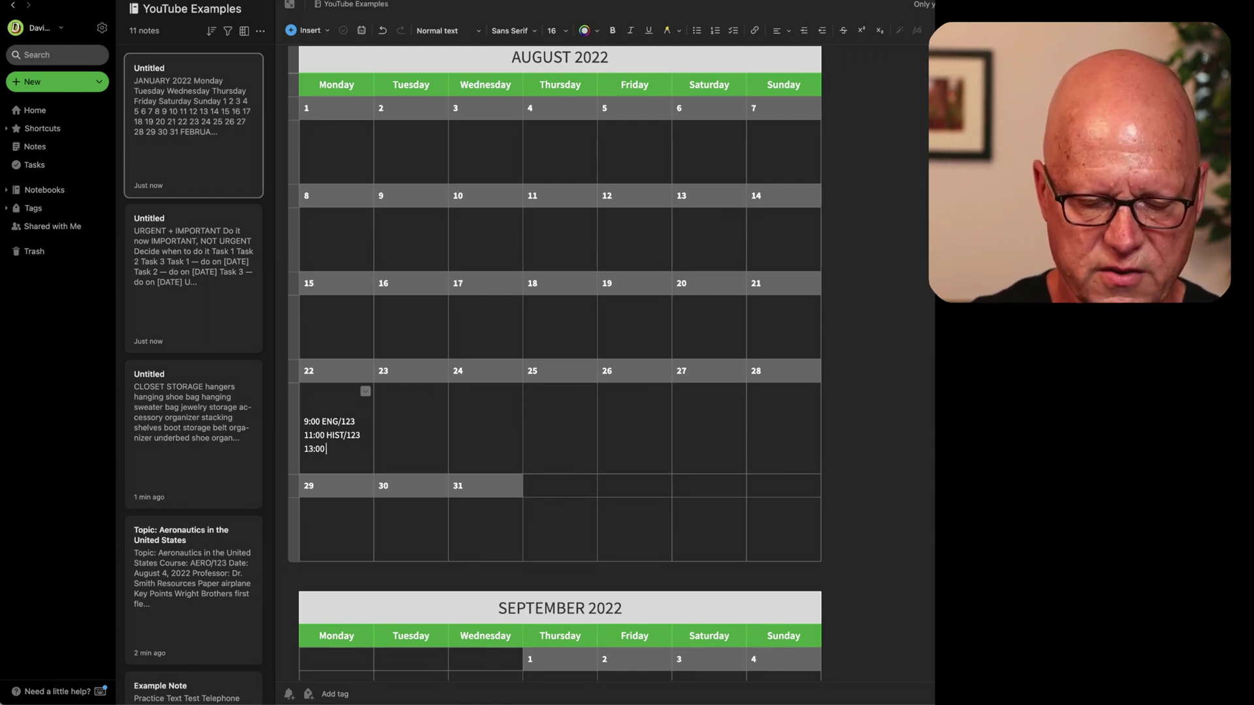
pyautogui.write(' ART')
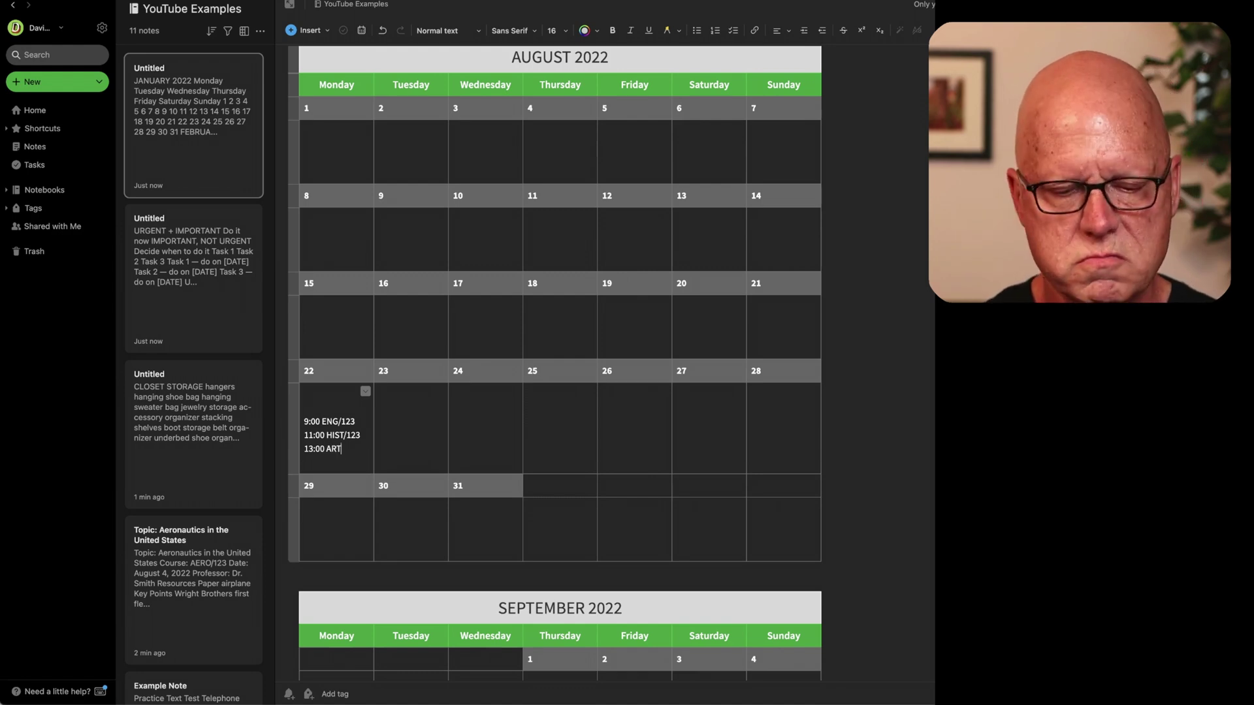
pyautogui.write('/123')
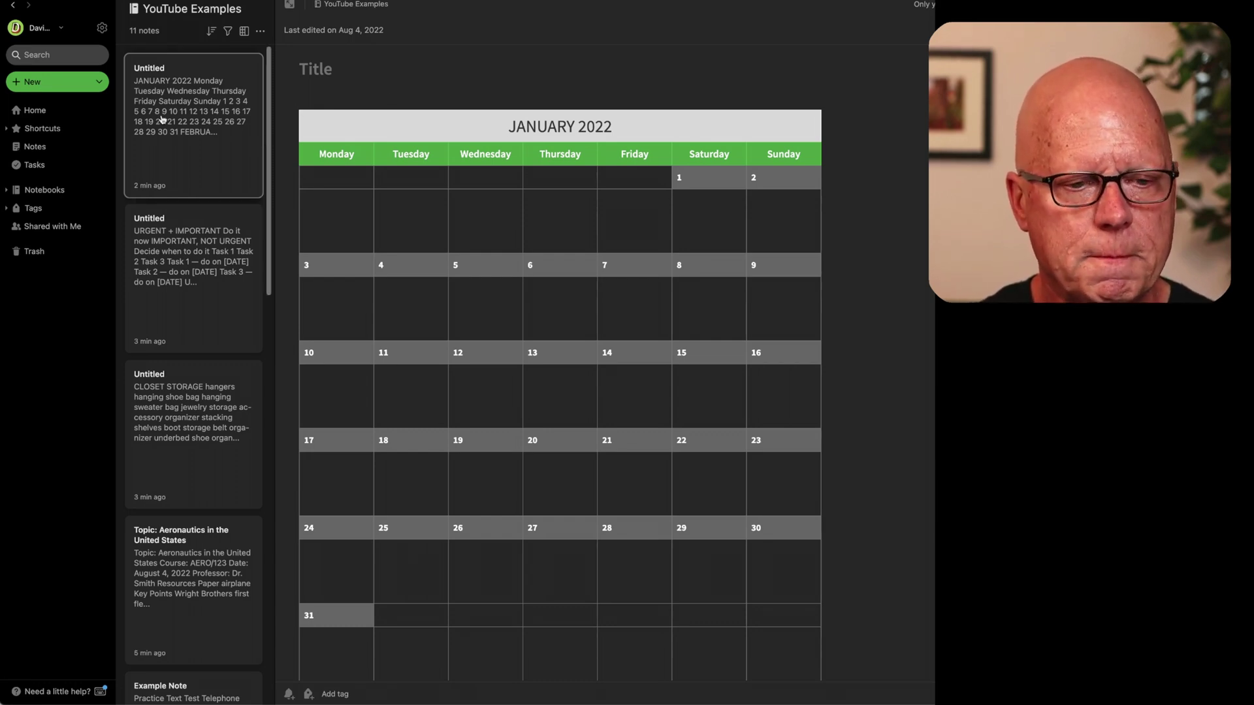
# Create a new note from the Daily Reflection template in the Template Gallery
pyautogui.click(55, 84)
pyautogui.click(55, 84)
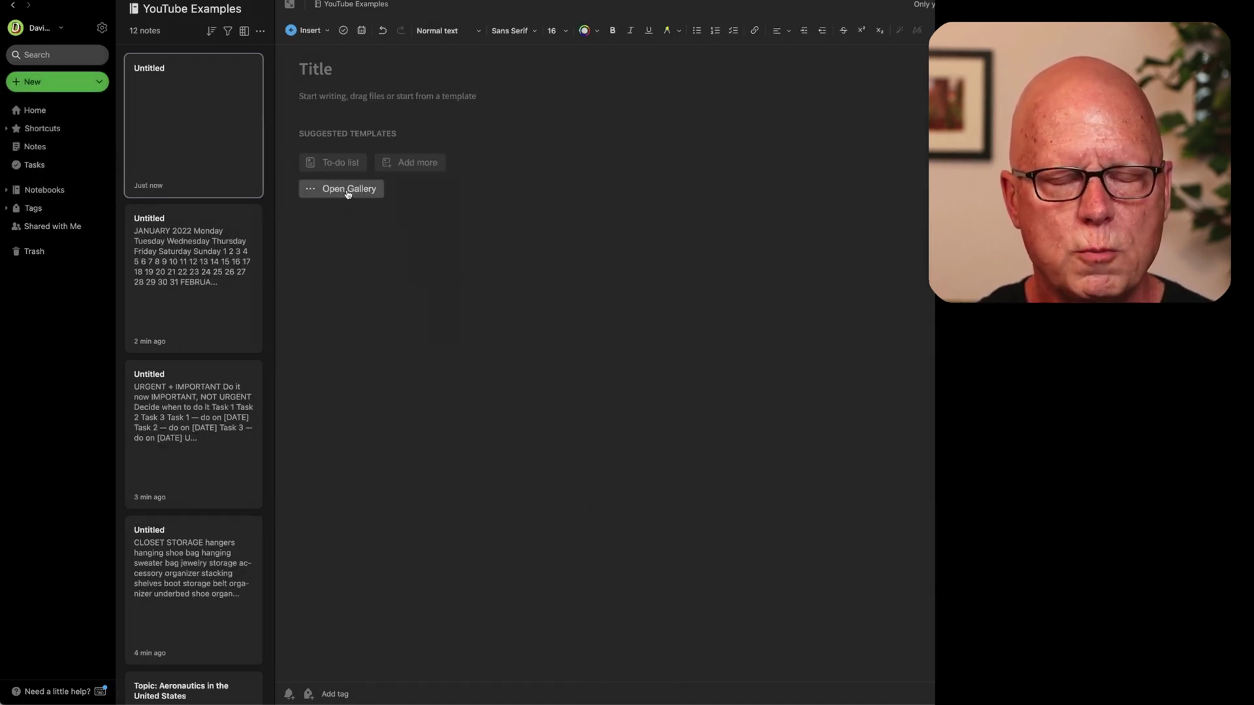
pyautogui.click(348, 191)
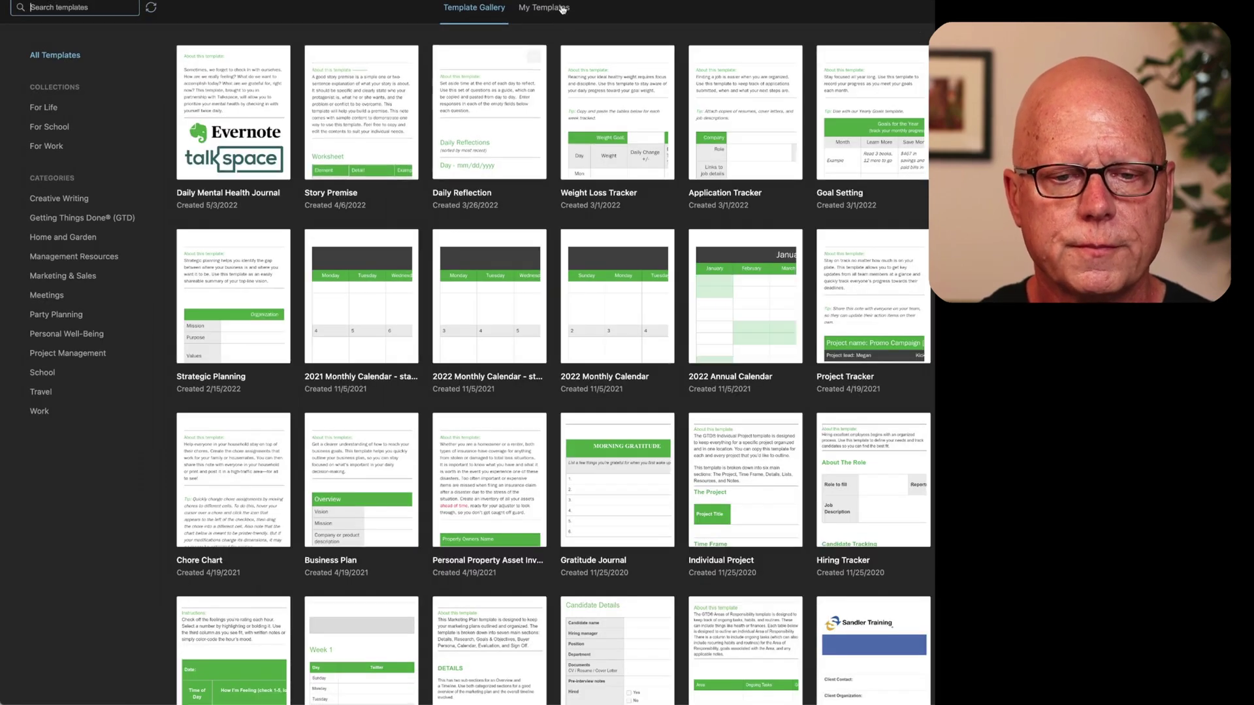
pyautogui.click(546, 9)
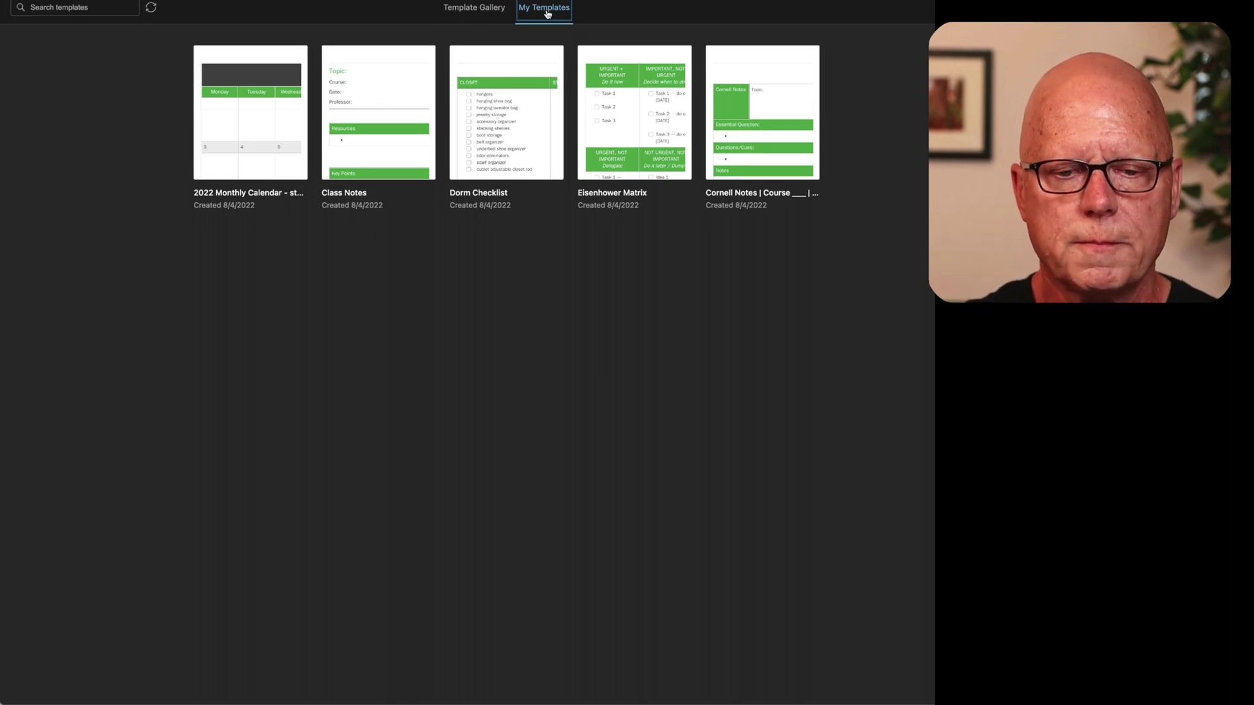
pyautogui.click(475, 10)
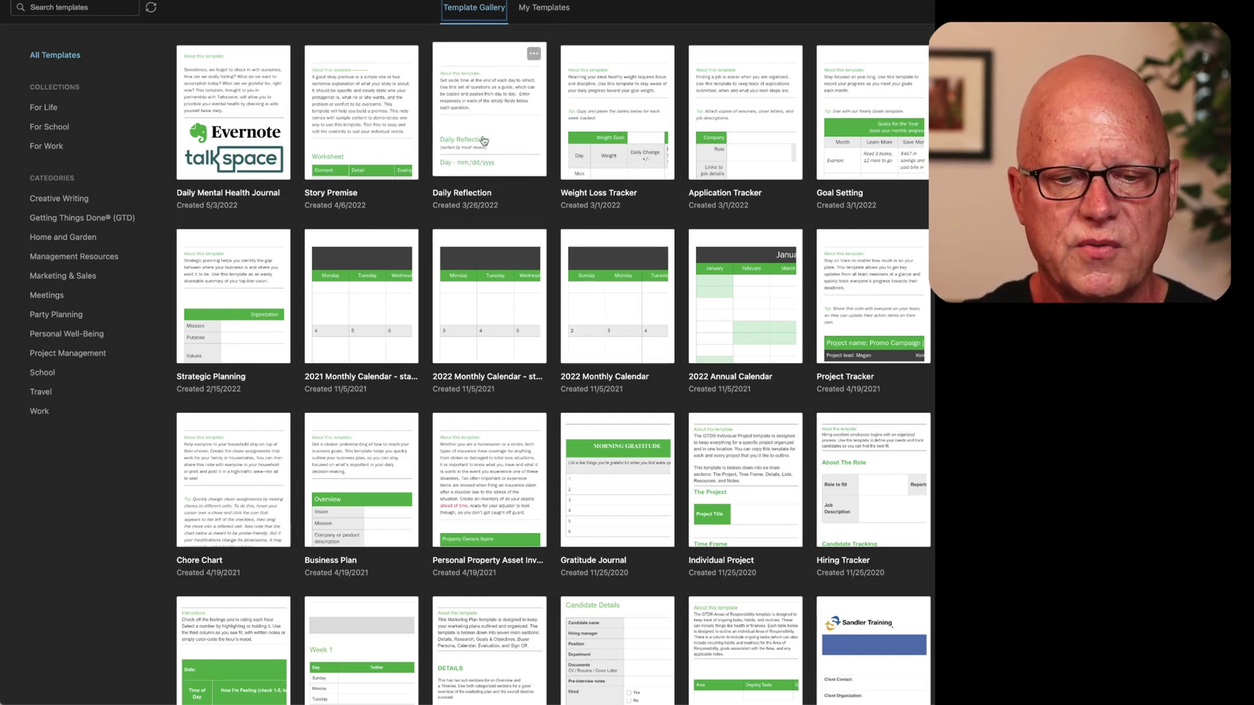
pyautogui.click(482, 139)
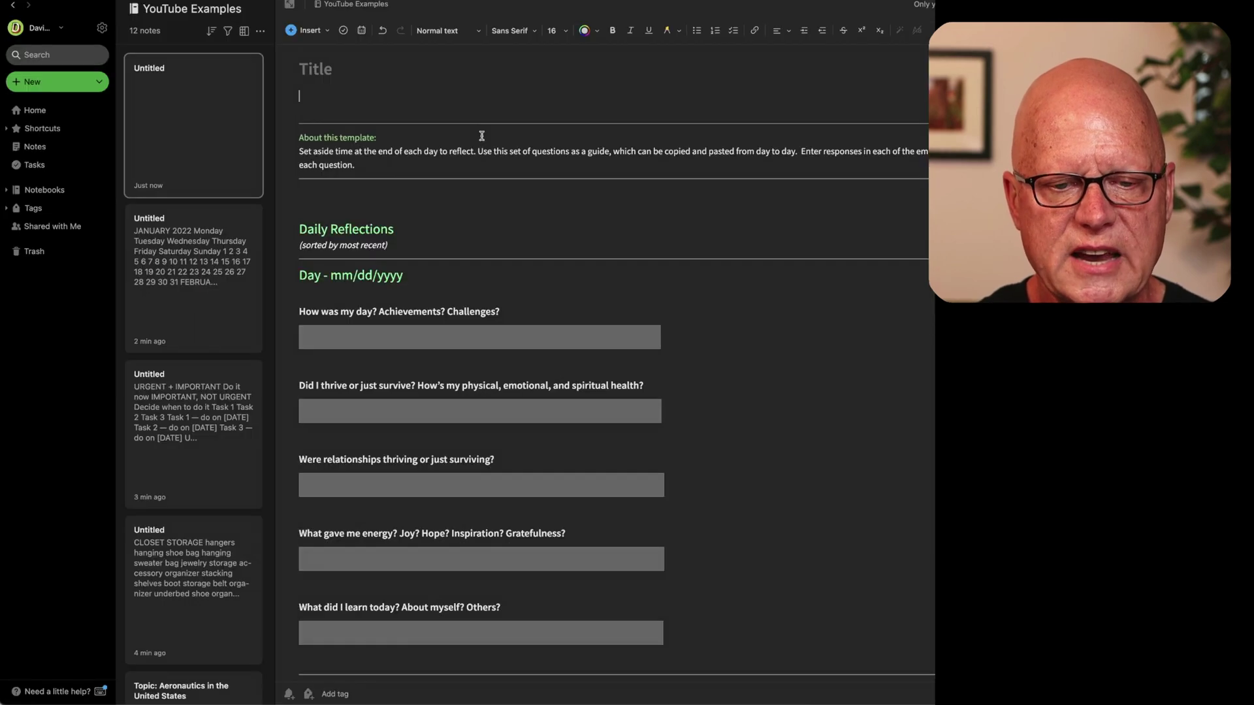
# Look through the Daily Reflections questions and place the cursor in the first three answer fields in turn
pyautogui.scroll(-3, 770, 357)
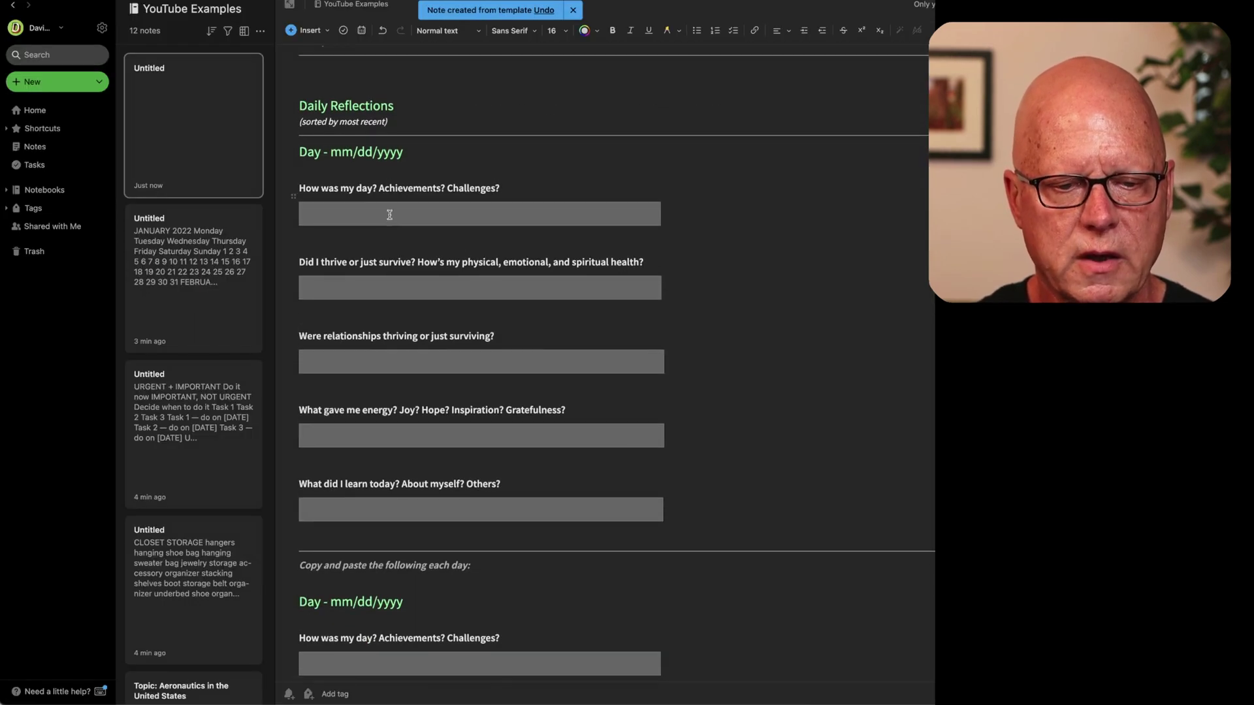
pyautogui.click(348, 214)
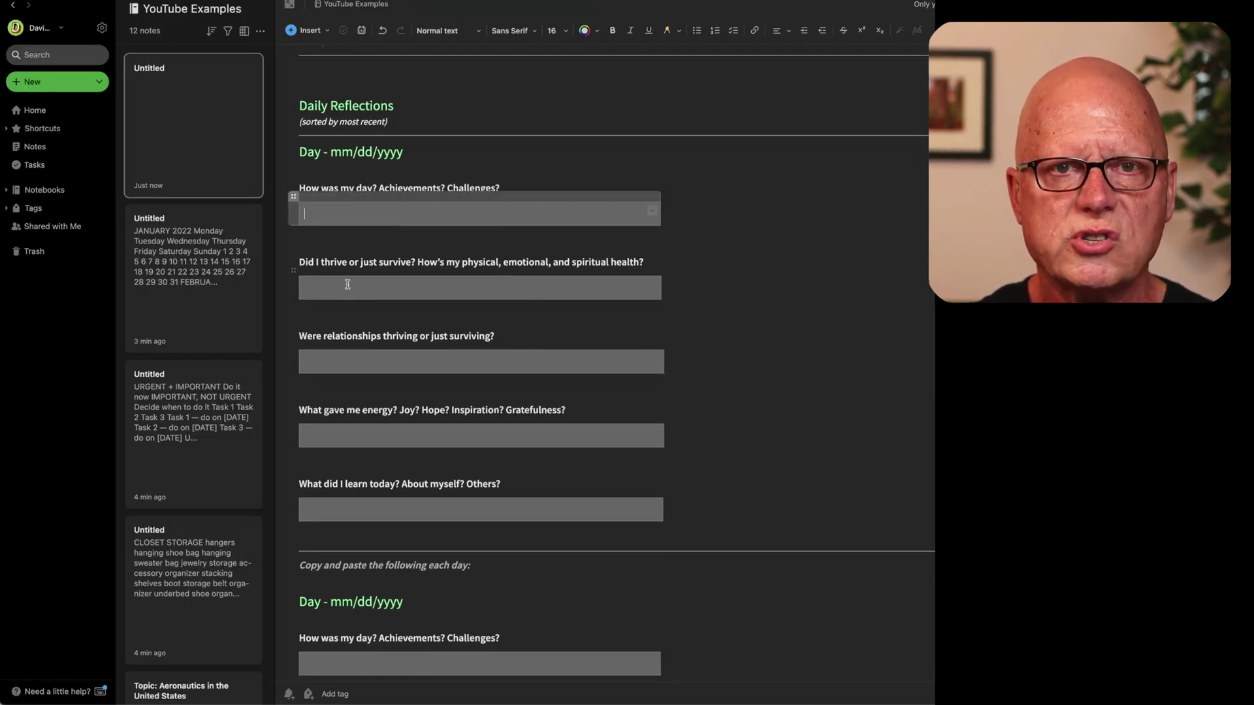
pyautogui.click(348, 284)
pyautogui.click(368, 364)
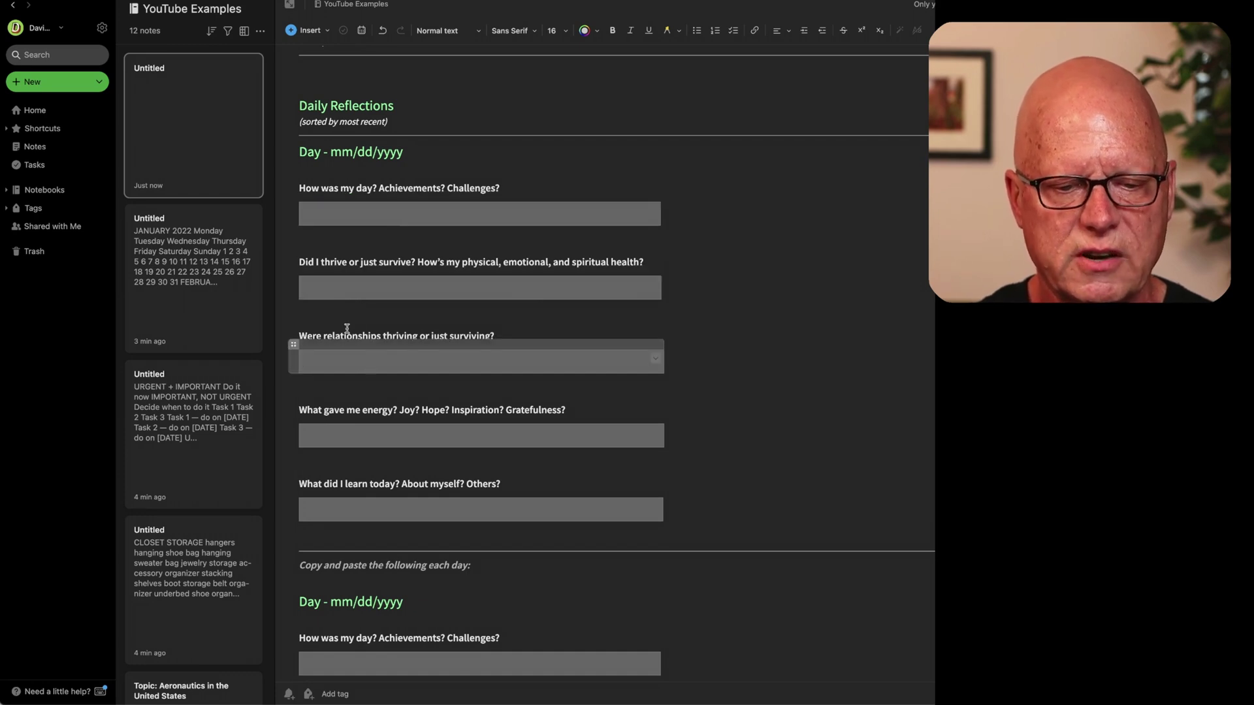
pyautogui.click(760, 338)
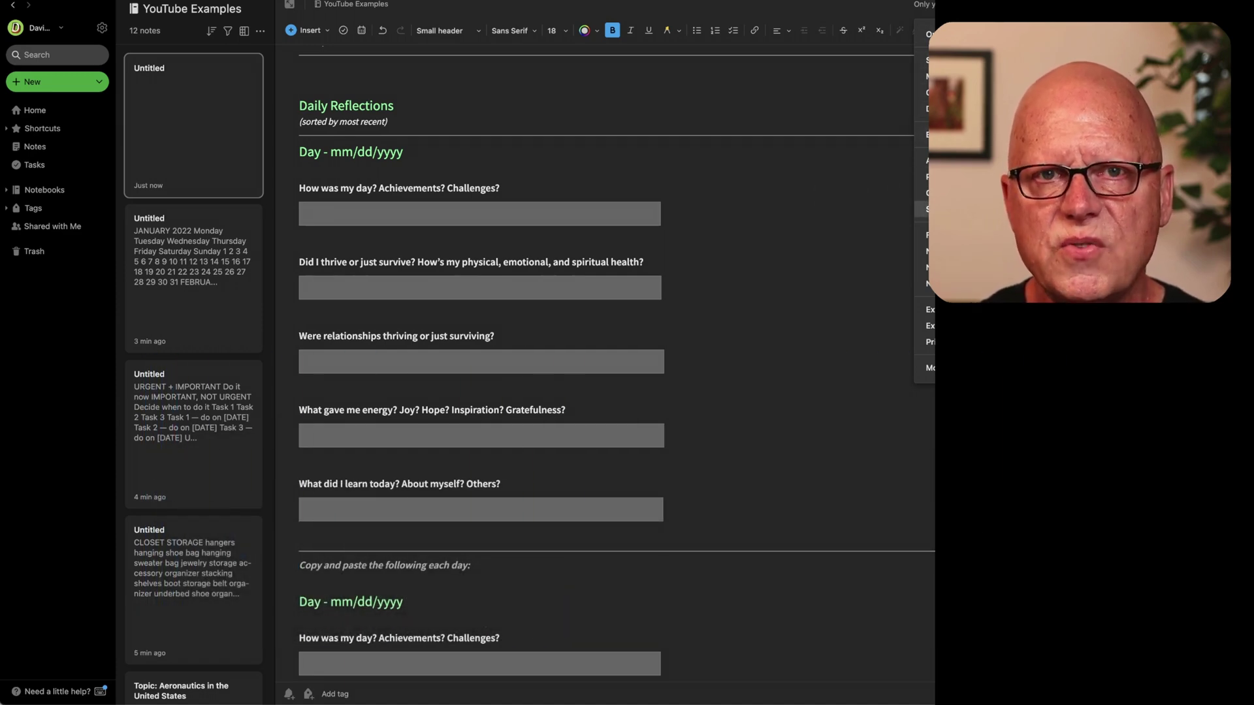
# Save the Daily Reflections note as a template titled with the owner's first name in the possessive followed by "Reflections"
pyautogui.click(926, 209)
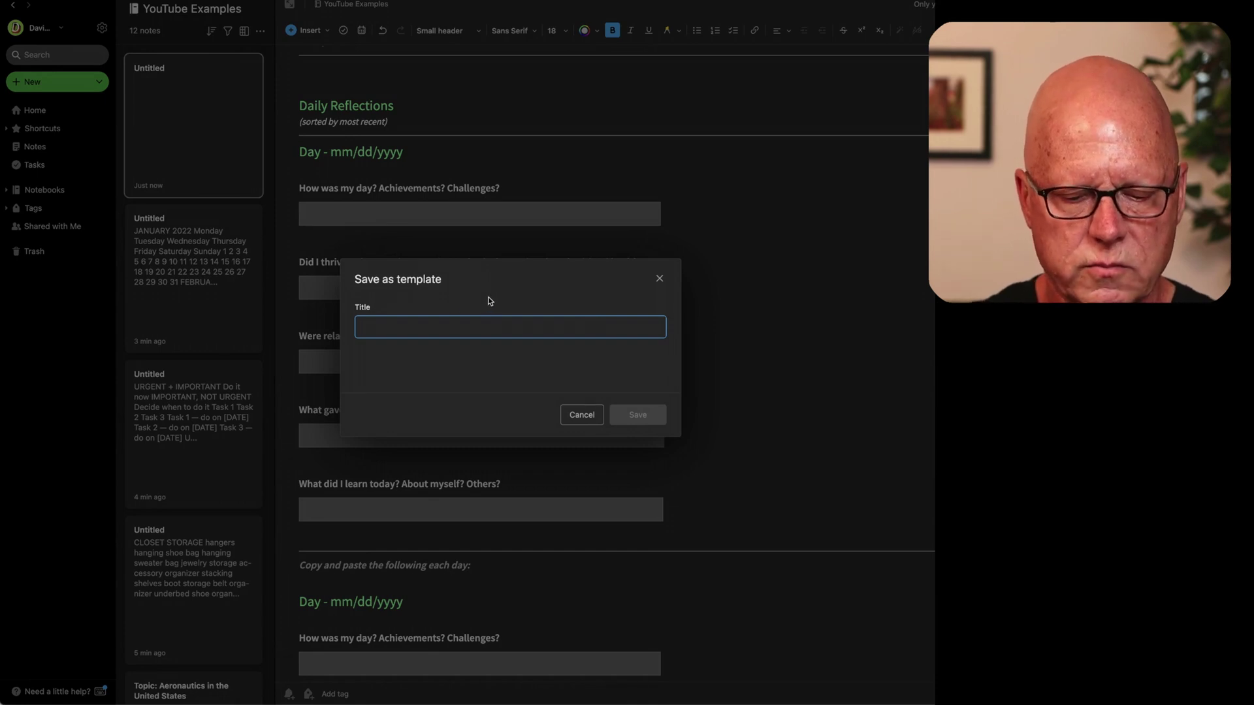
pyautogui.write("Dave's")
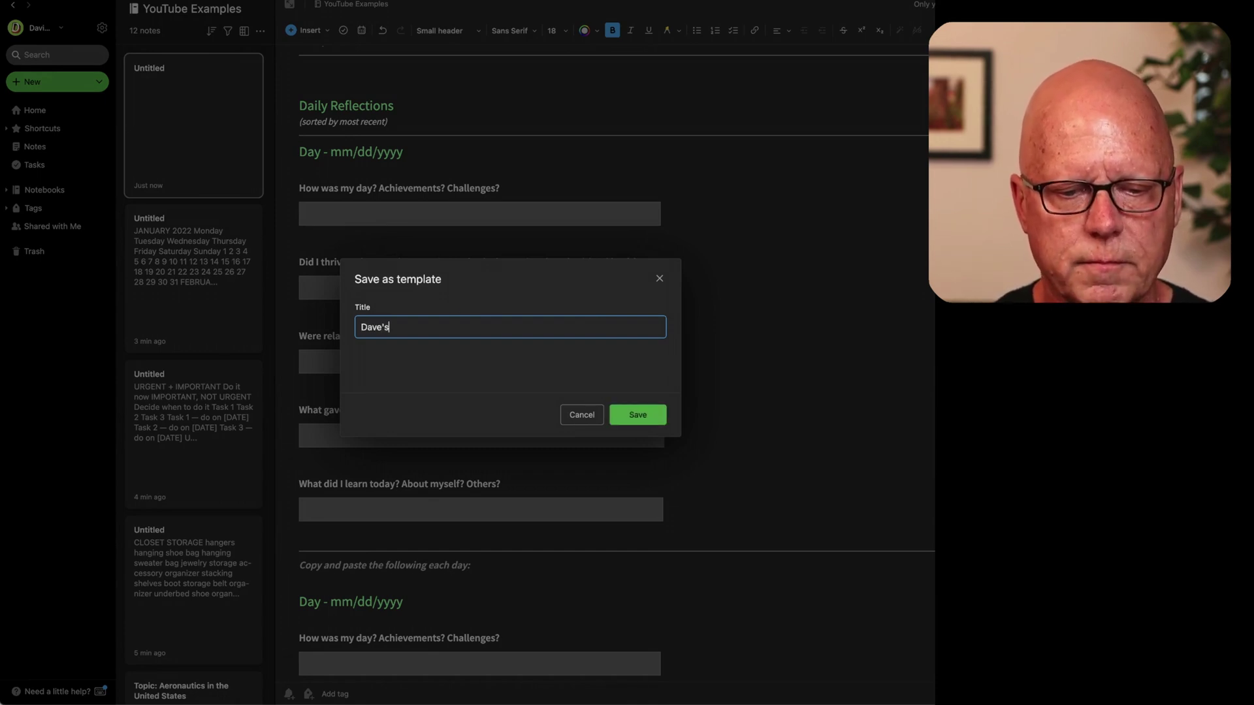
pyautogui.write(' Reflections')
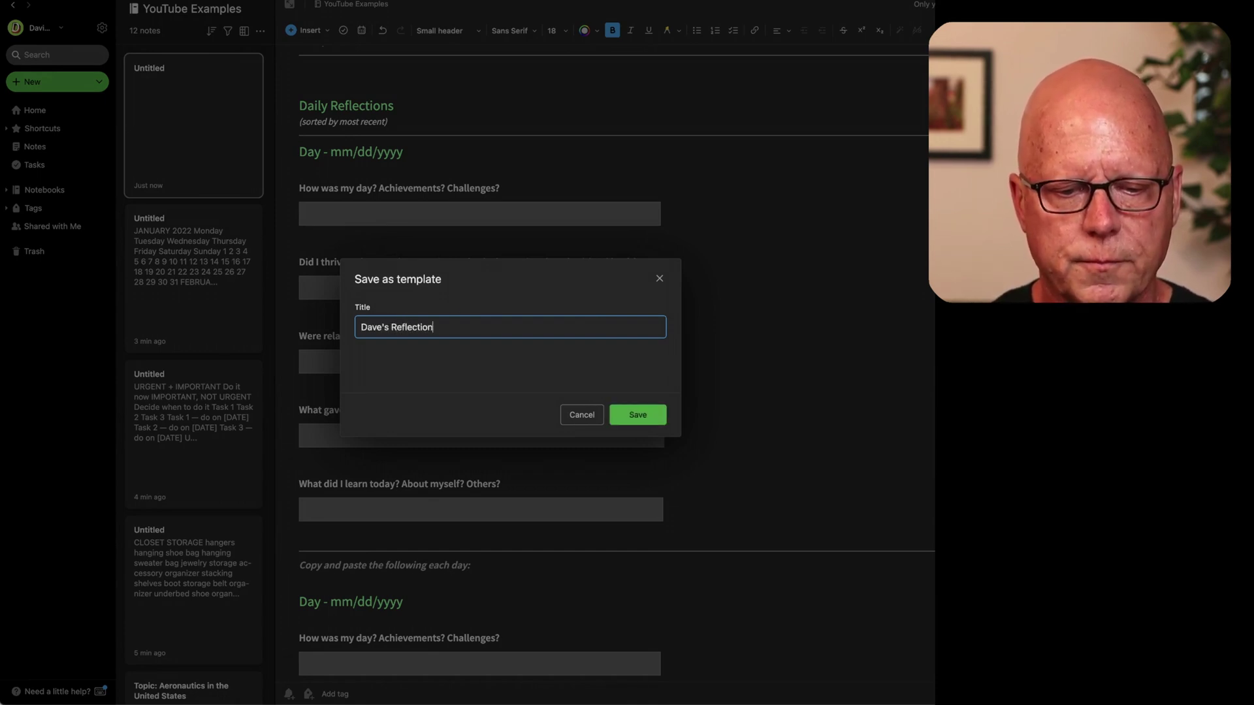
pyautogui.click(643, 421)
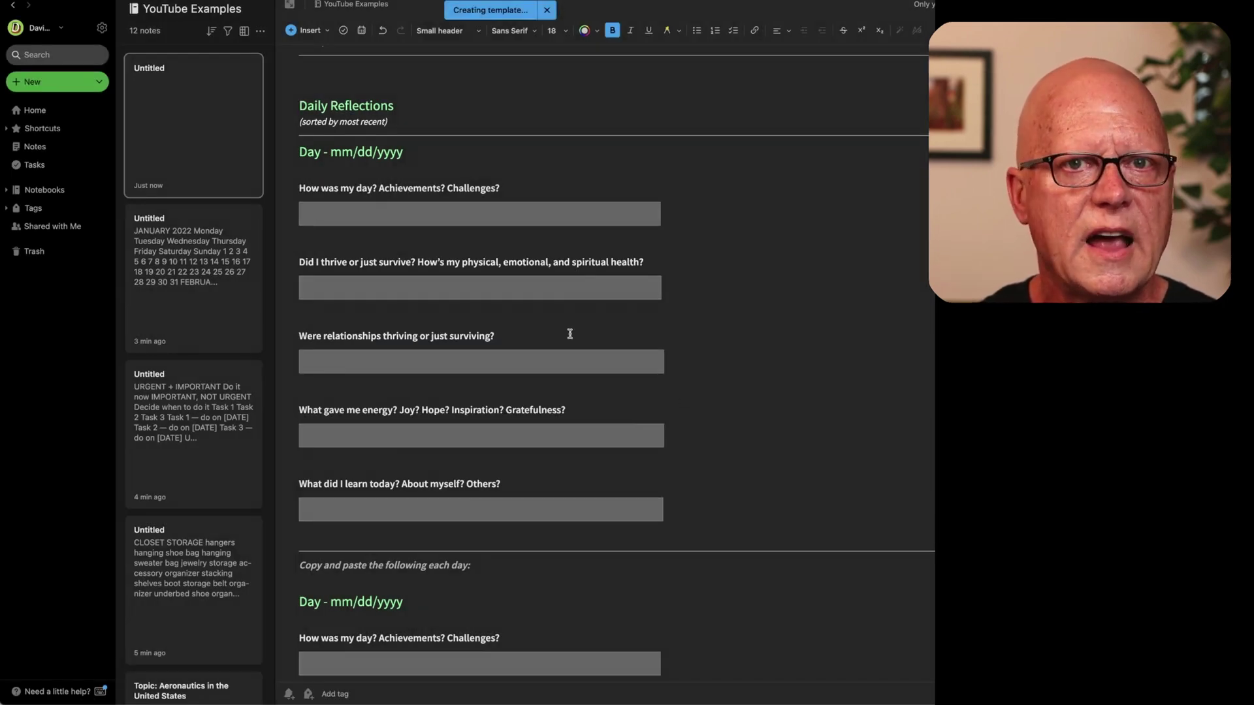
# Create another blank note and display the personally saved templates available for it
pyautogui.click(36, 83)
pyautogui.click(37, 85)
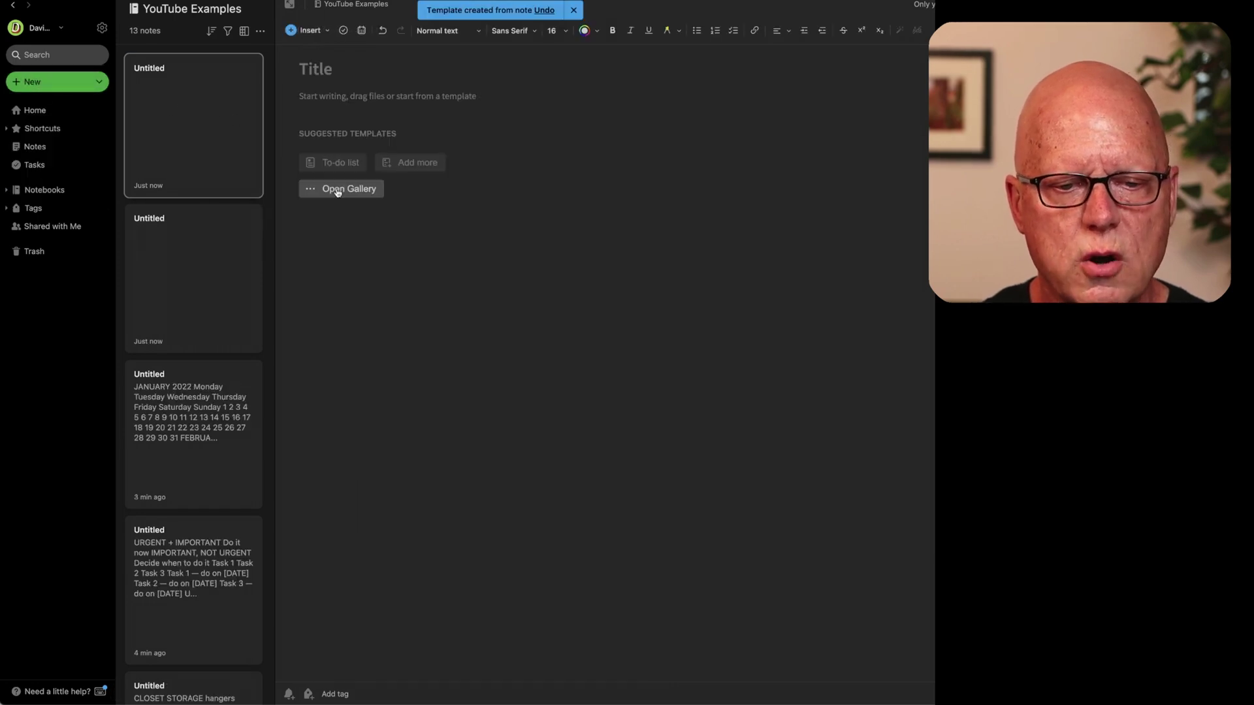
pyautogui.click(331, 189)
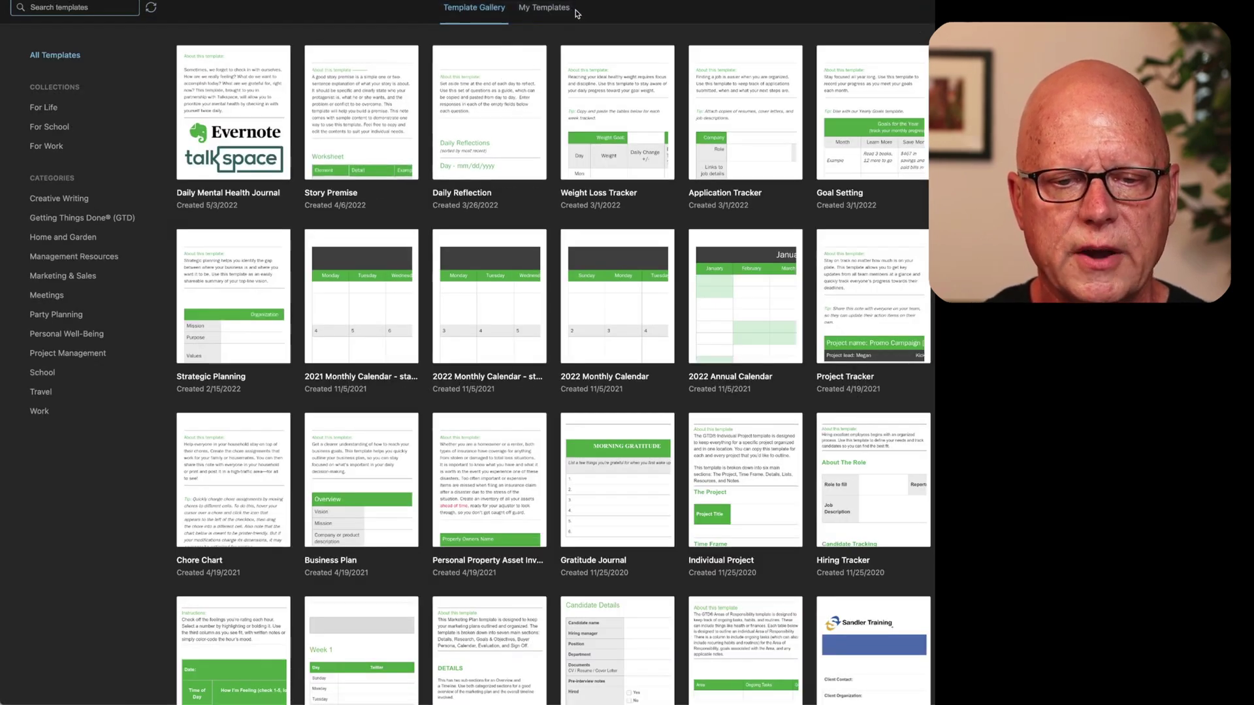
pyautogui.click(558, 13)
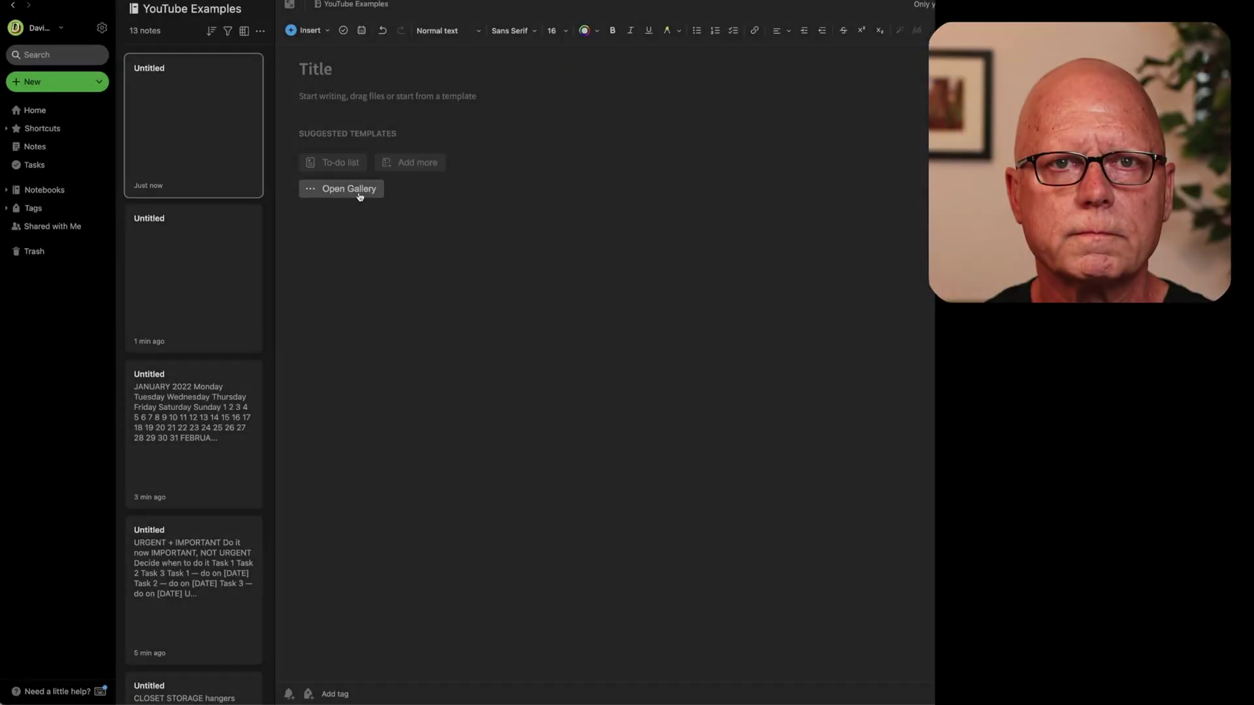
pyautogui.click(359, 194)
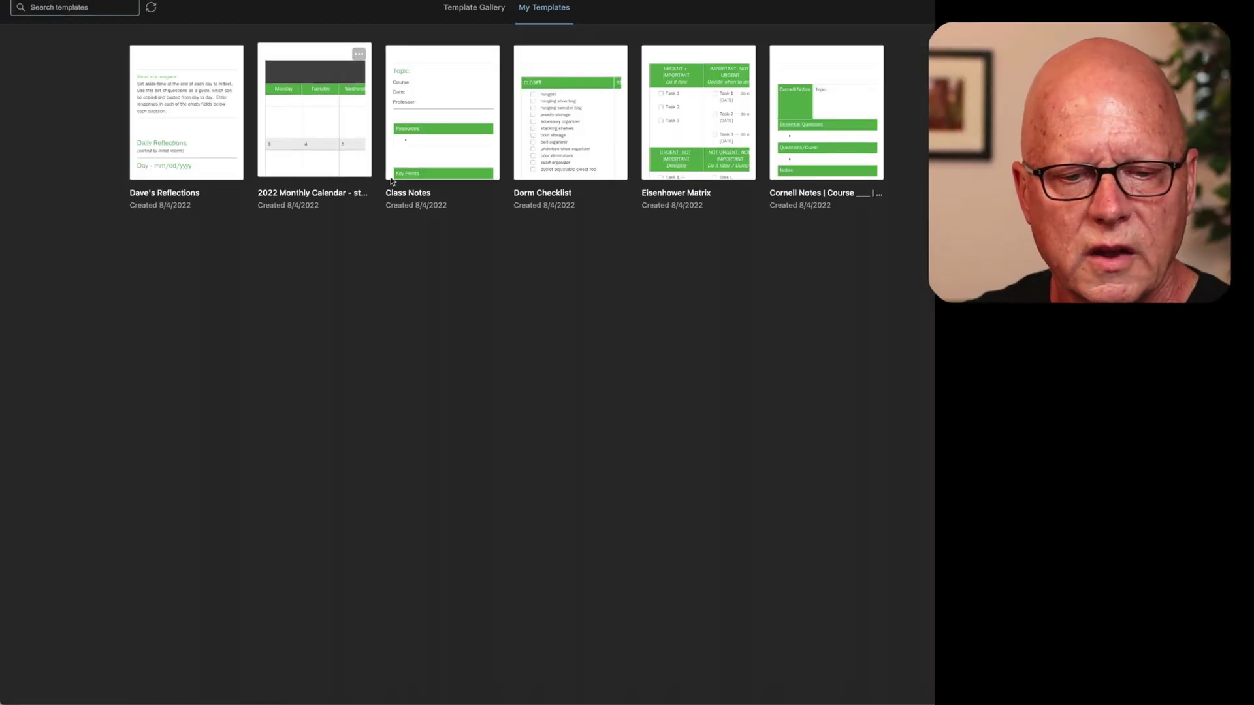
# Browse the full Template Gallery down to the Weekly Planner and Class Notes templates, and return to its beginning
pyautogui.click(475, 7)
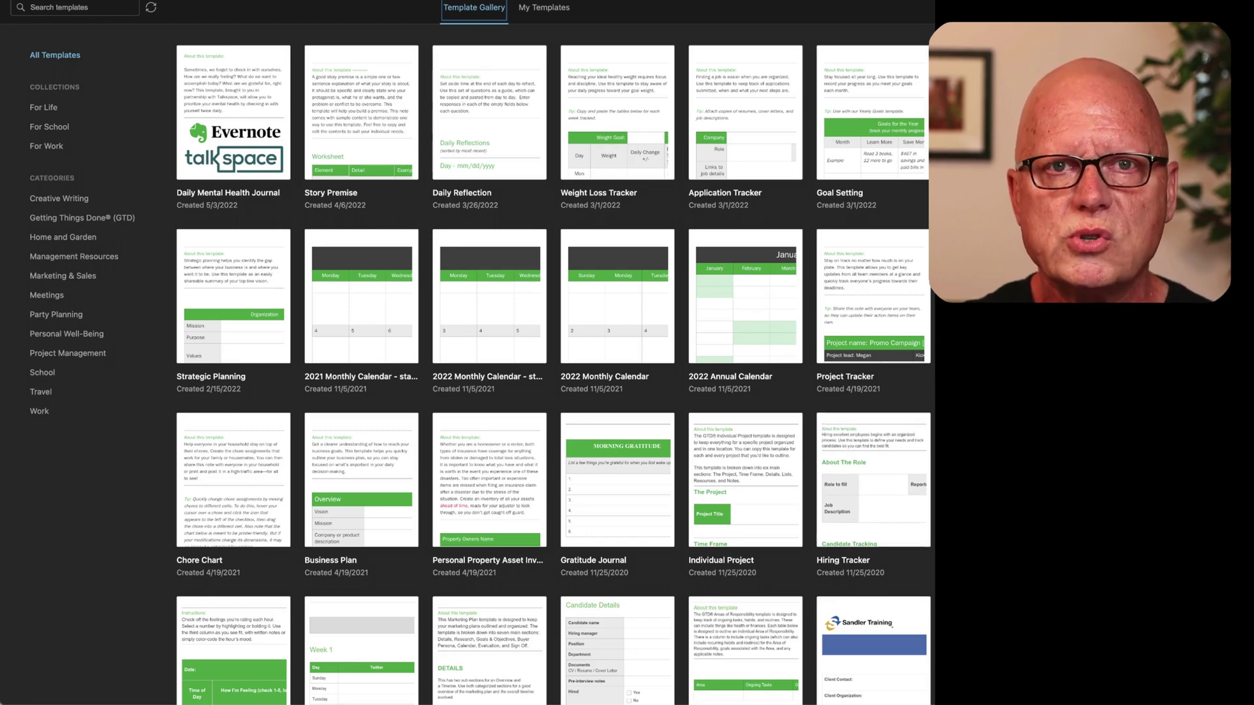
pyautogui.scroll(-6, 553, 365)
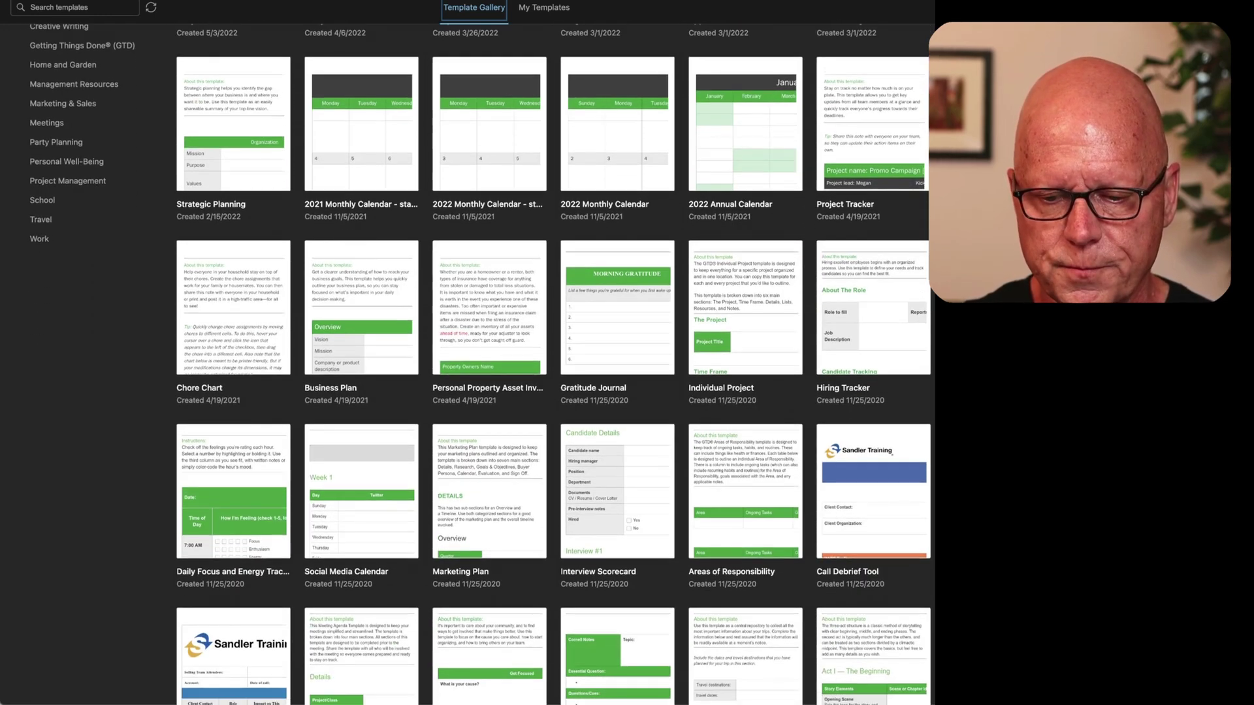
pyautogui.scroll(-3, 749, 126)
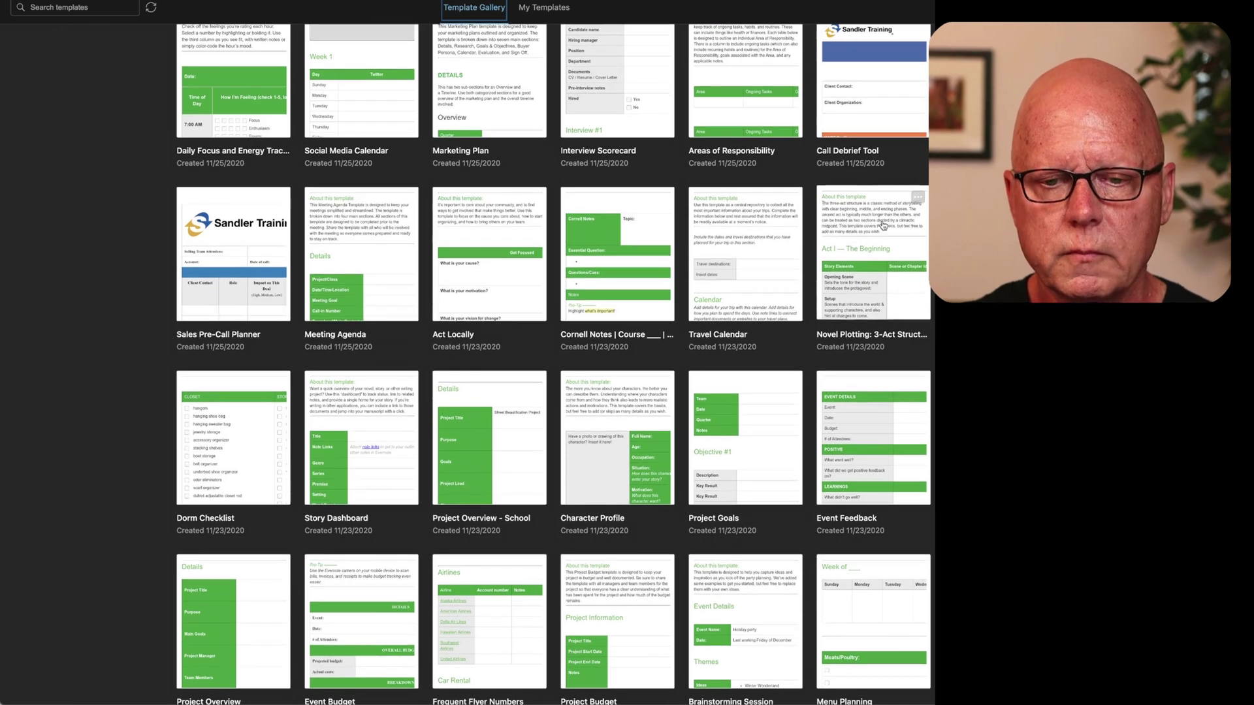
pyautogui.scroll(1, 749, 126)
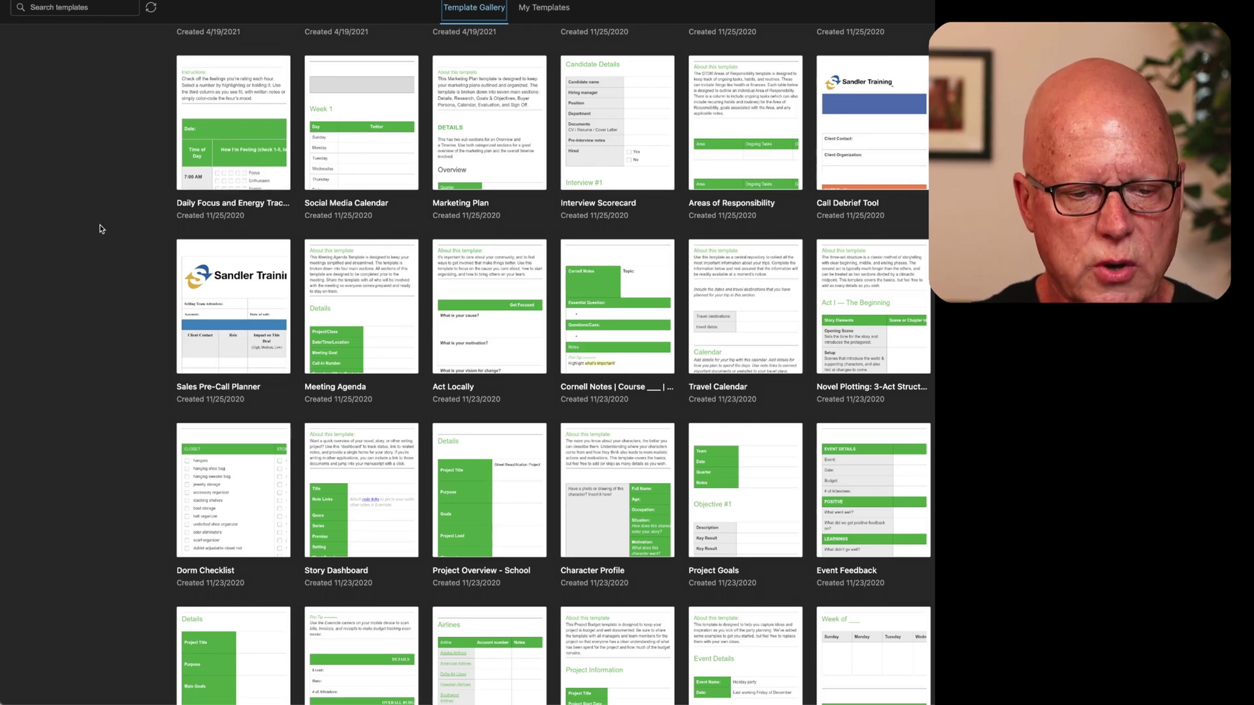
pyautogui.scroll(-4, 99, 226)
pyautogui.scroll(-2, 101, 227)
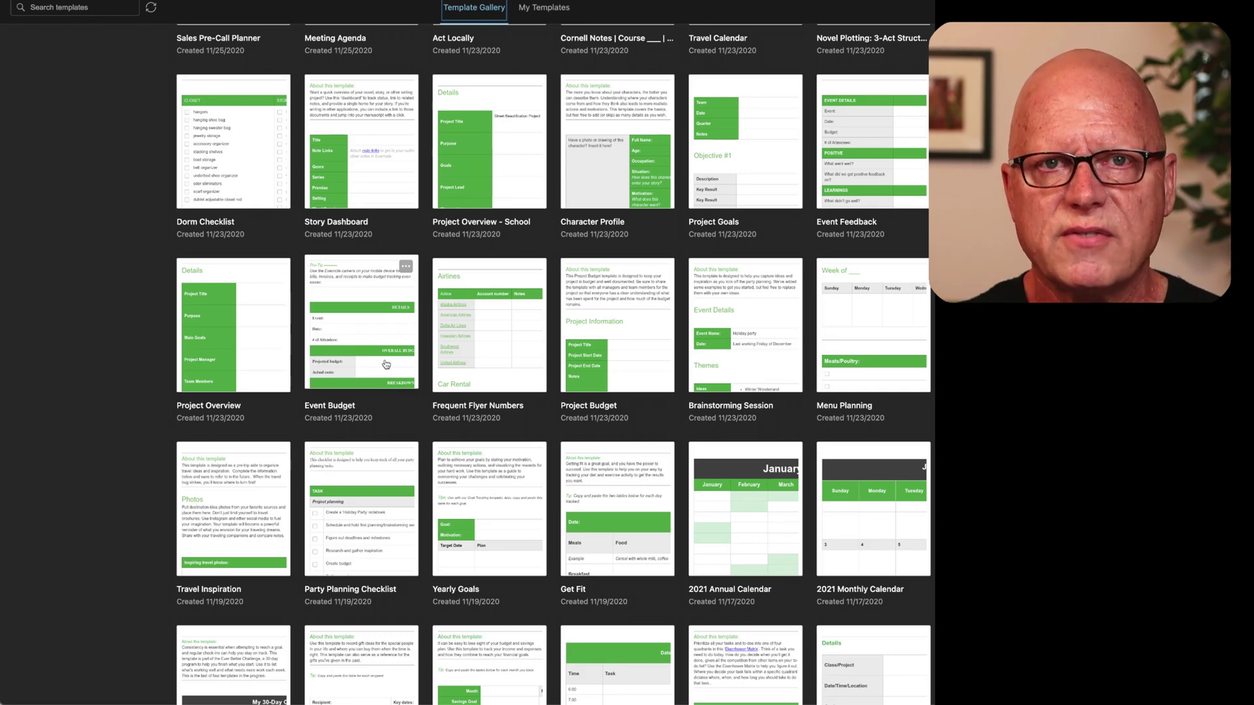
pyautogui.scroll(-3, 388, 421)
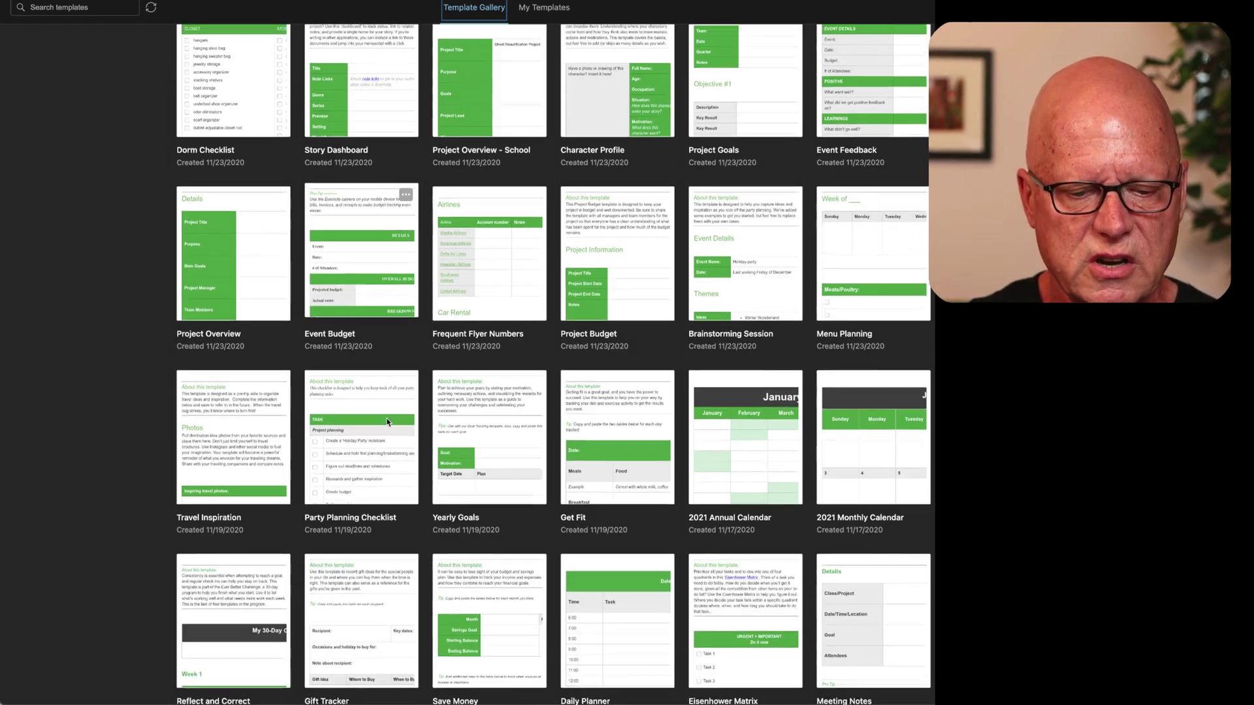
pyautogui.scroll(-4, 388, 421)
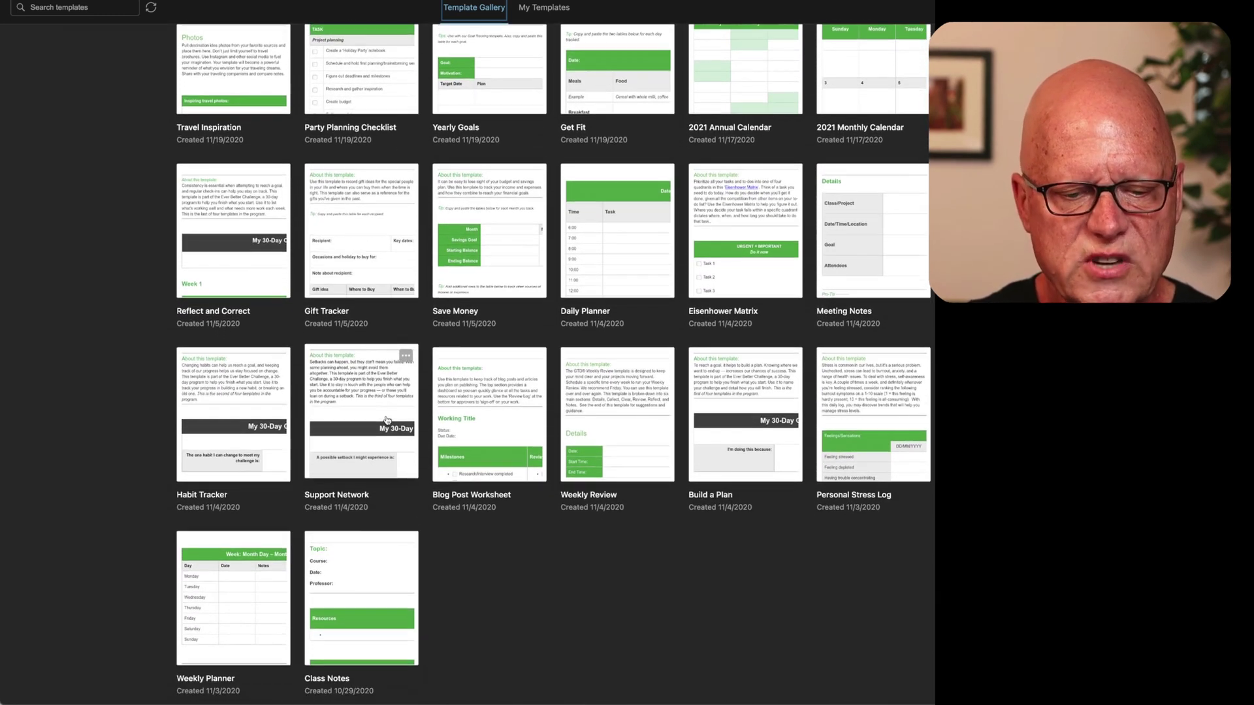
pyautogui.scroll(15, 388, 421)
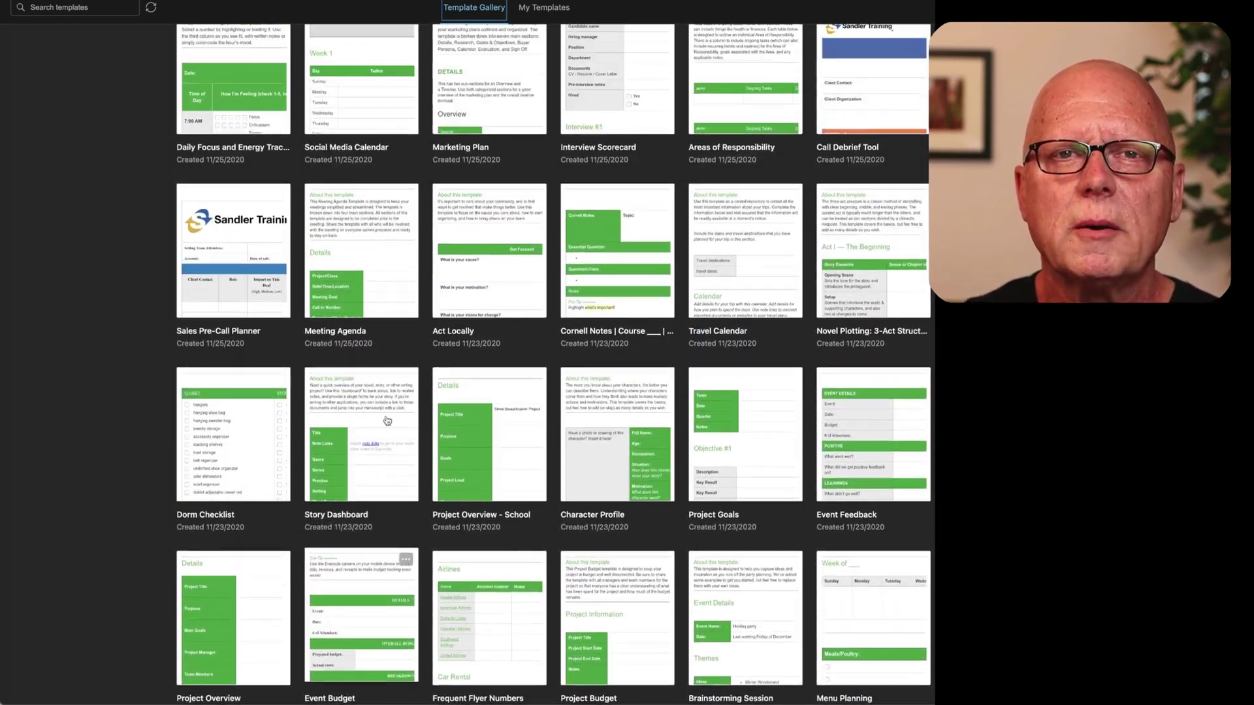
pyautogui.scroll(5, 387, 421)
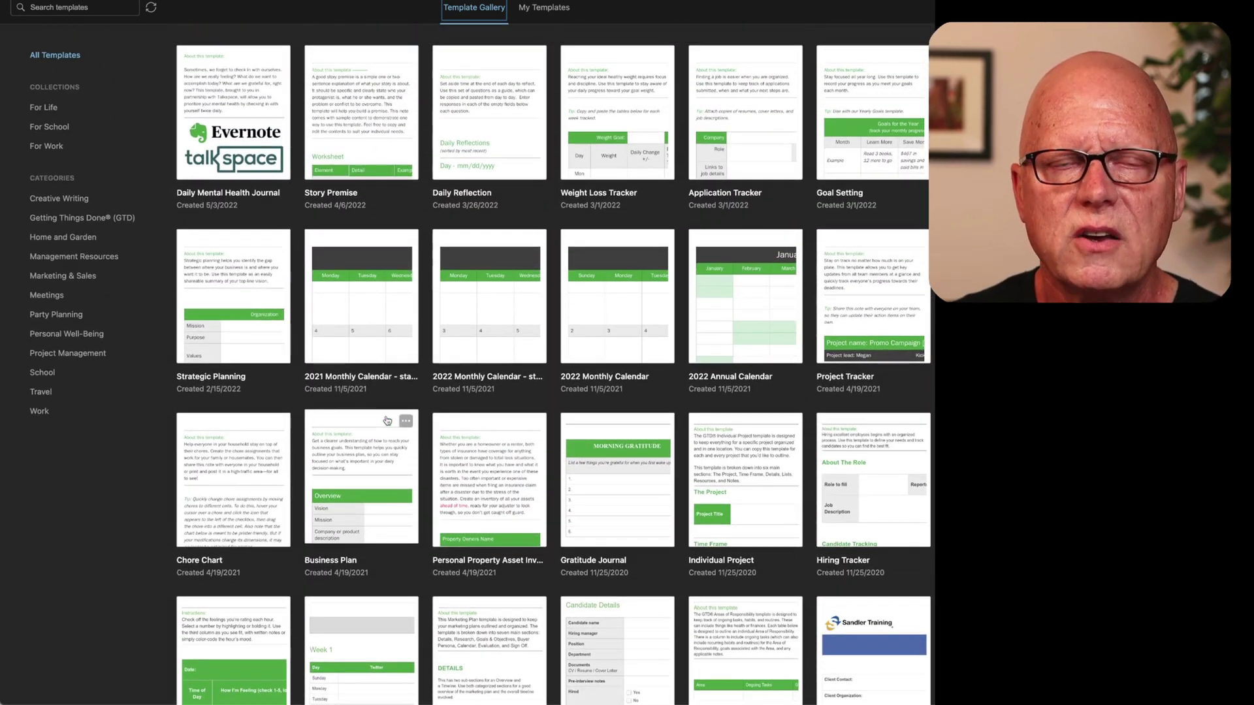